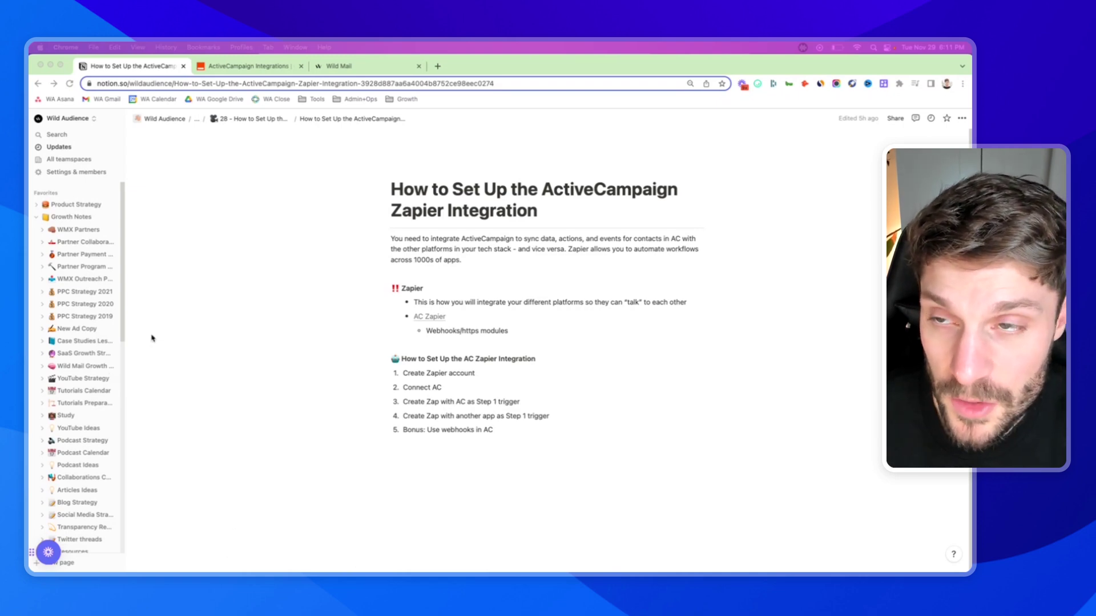
- Review the ActiveCampaign and Webhooks notes in the guide and the Zapier integrations page
click(249, 67)
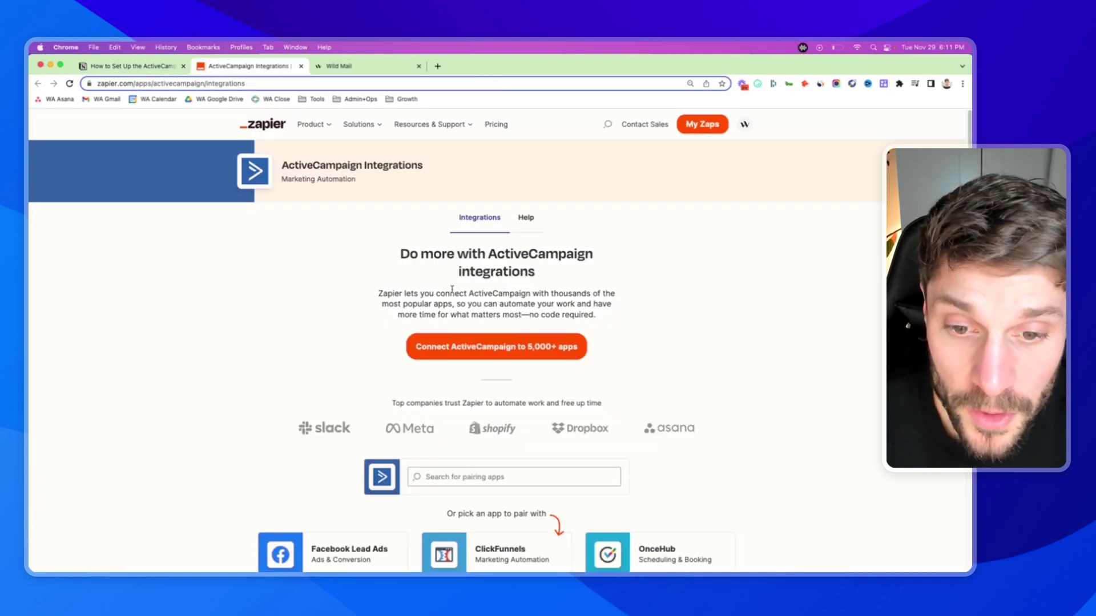
drag(449, 291, 521, 302)
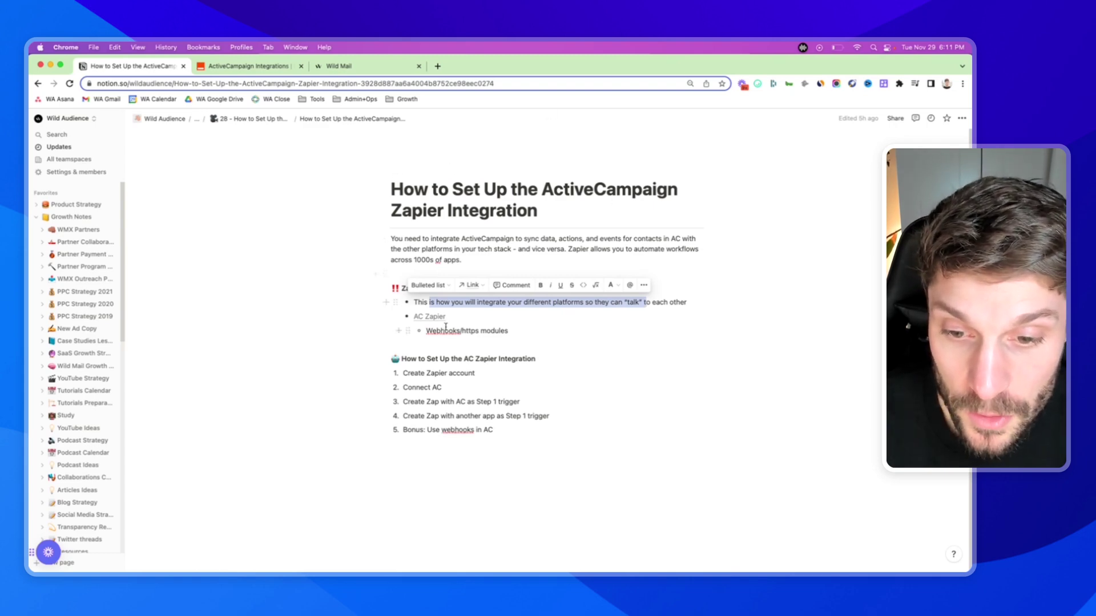
click(468, 337)
drag(427, 331, 479, 332)
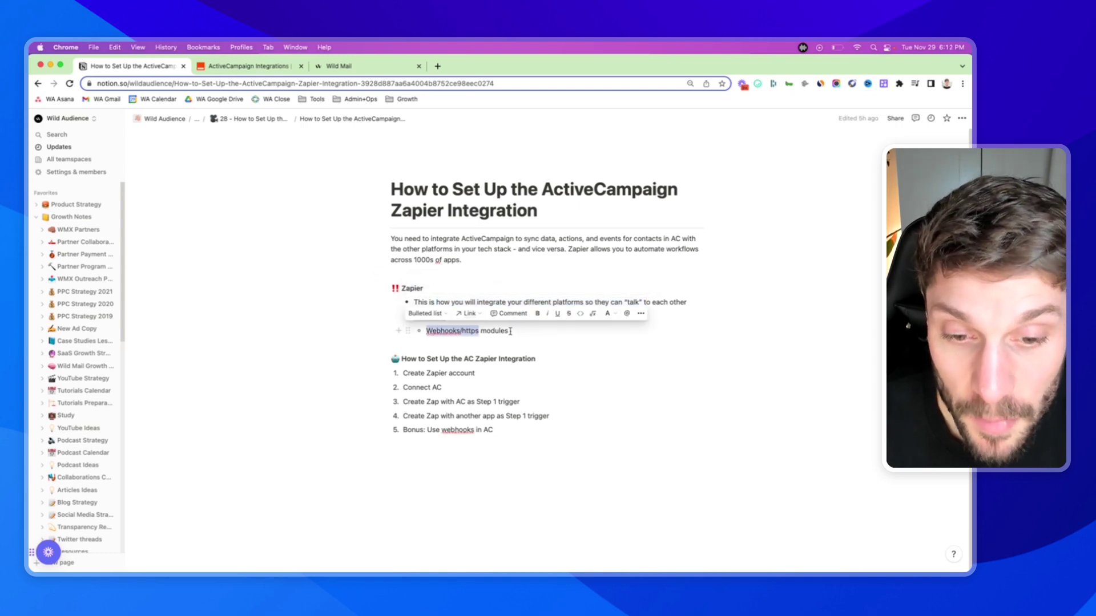
click(510, 331)
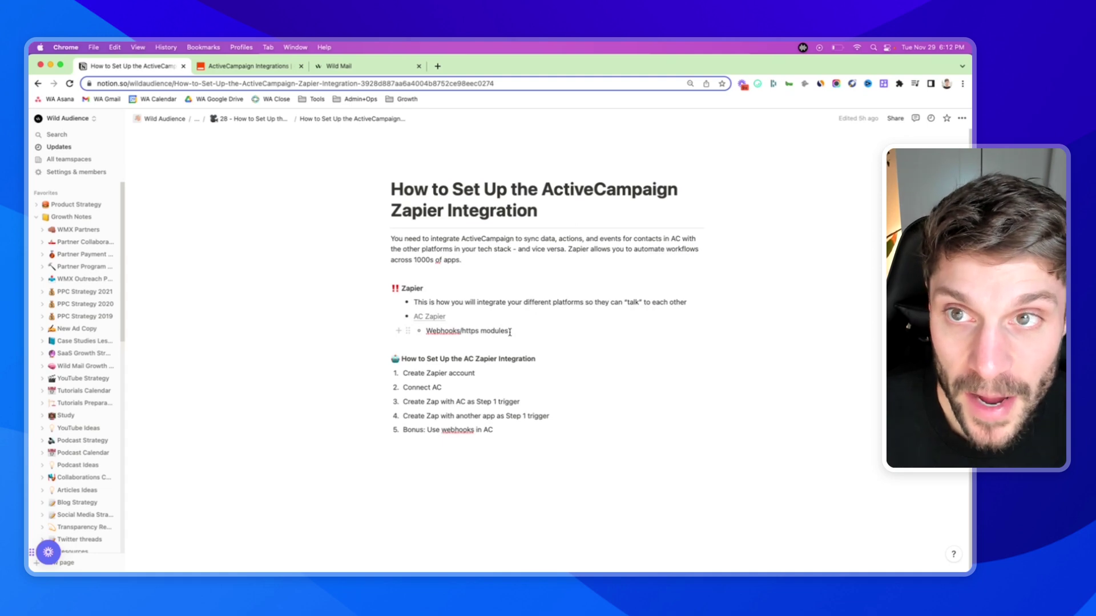
key(ctrl+Tab)
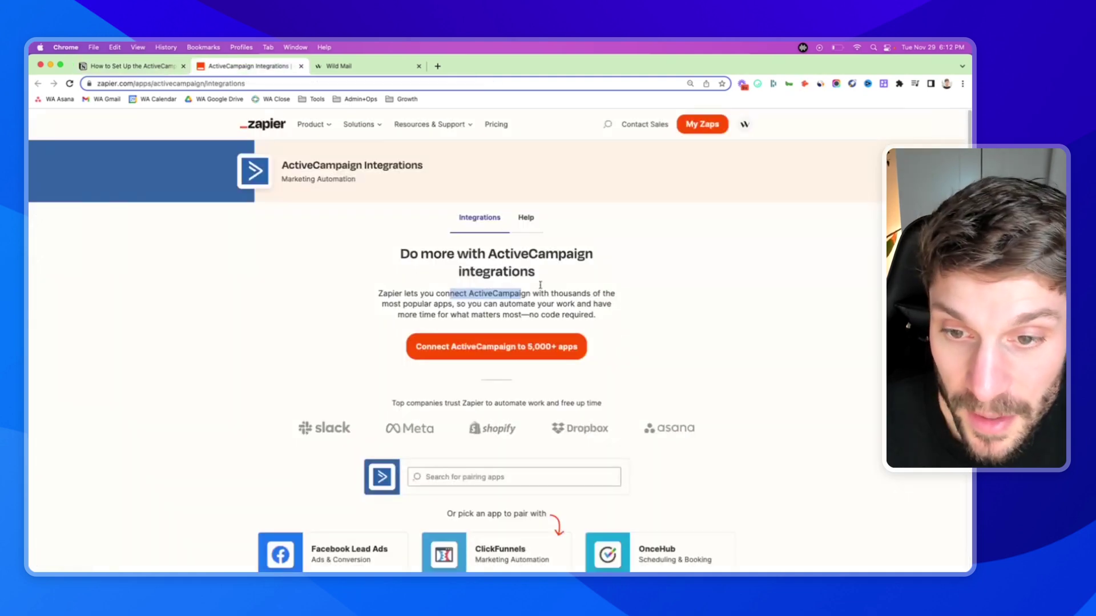
scroll(450, 350, down, 4)
scroll(480, 360, up, 4)
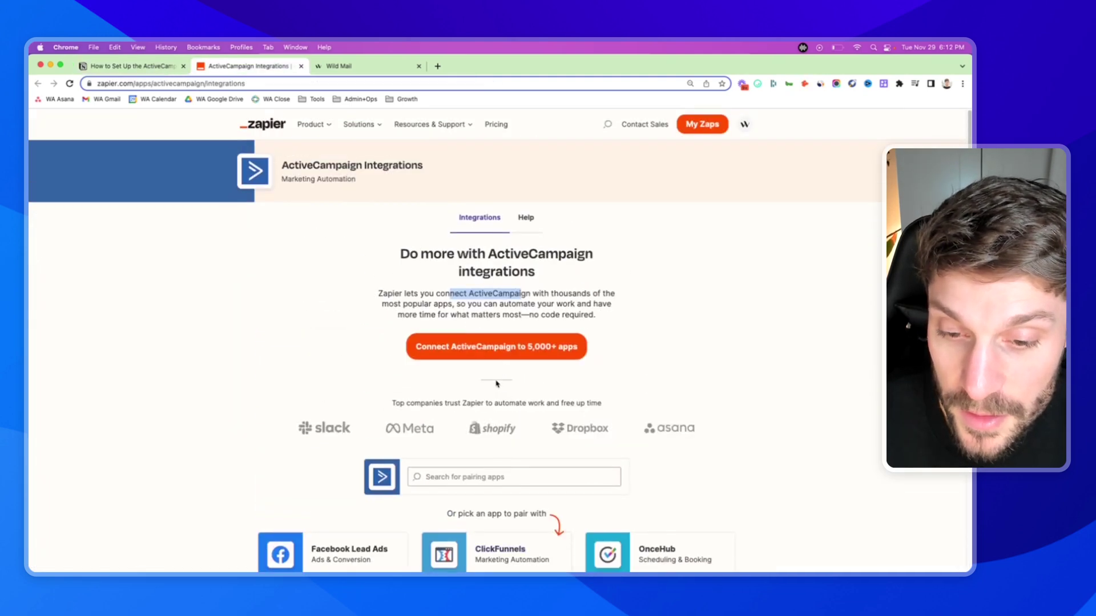
scroll(503, 368, down, 2)
scroll(501, 395, up, 2)
click(133, 67)
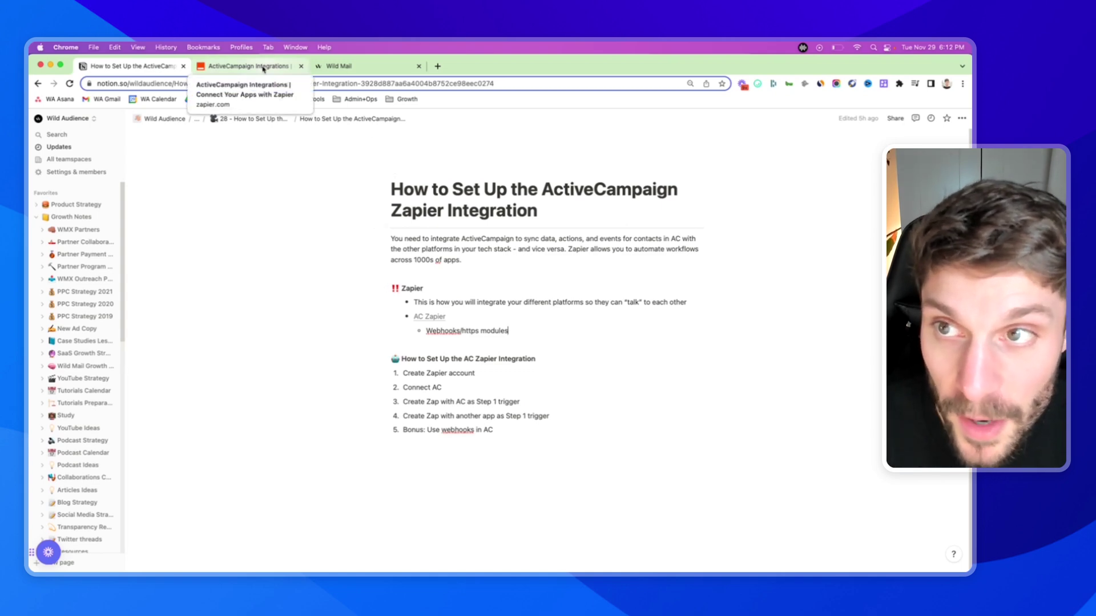
- Create a new blank Zap from the Zapier integrations page
click(263, 69)
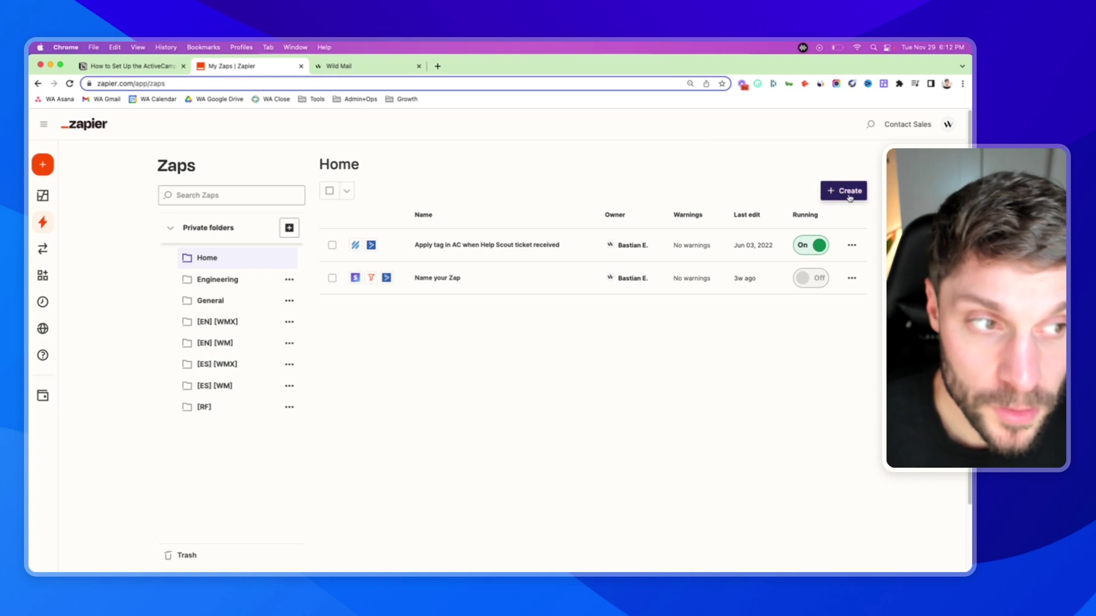
click(850, 196)
click(805, 216)
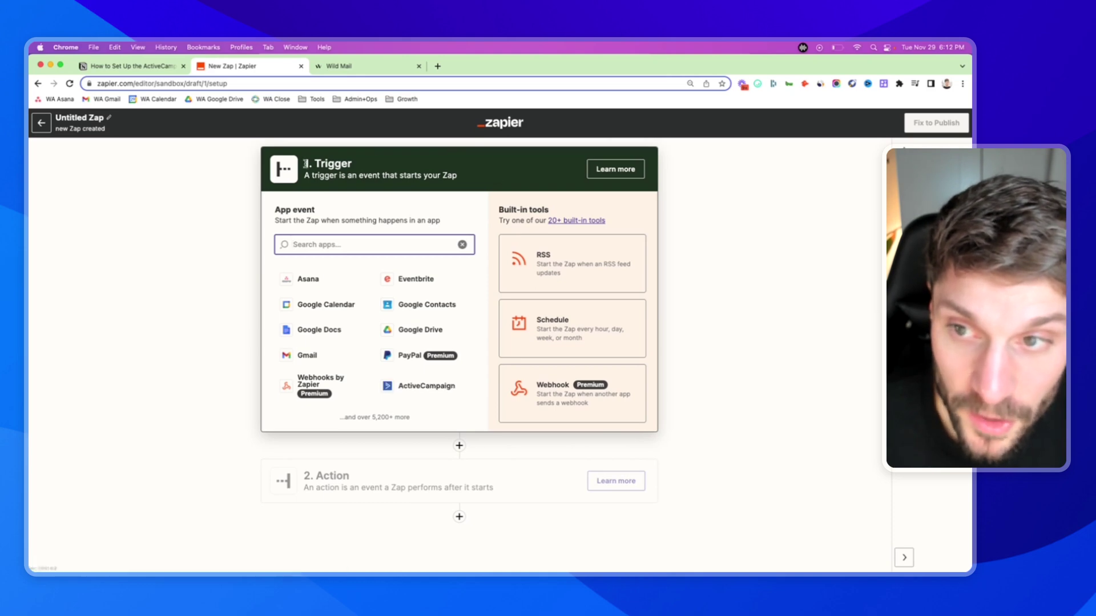
drag(304, 164, 462, 181)
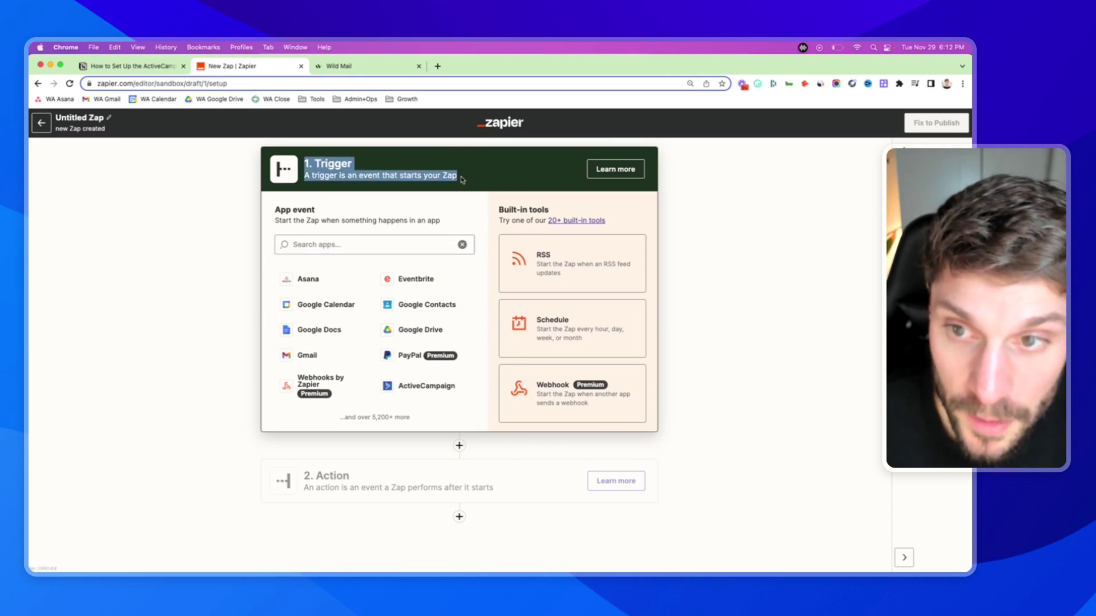
- Check the guide's 'Create Zapier account' and 'Connect AC' steps
click(162, 67)
triple_click(449, 370)
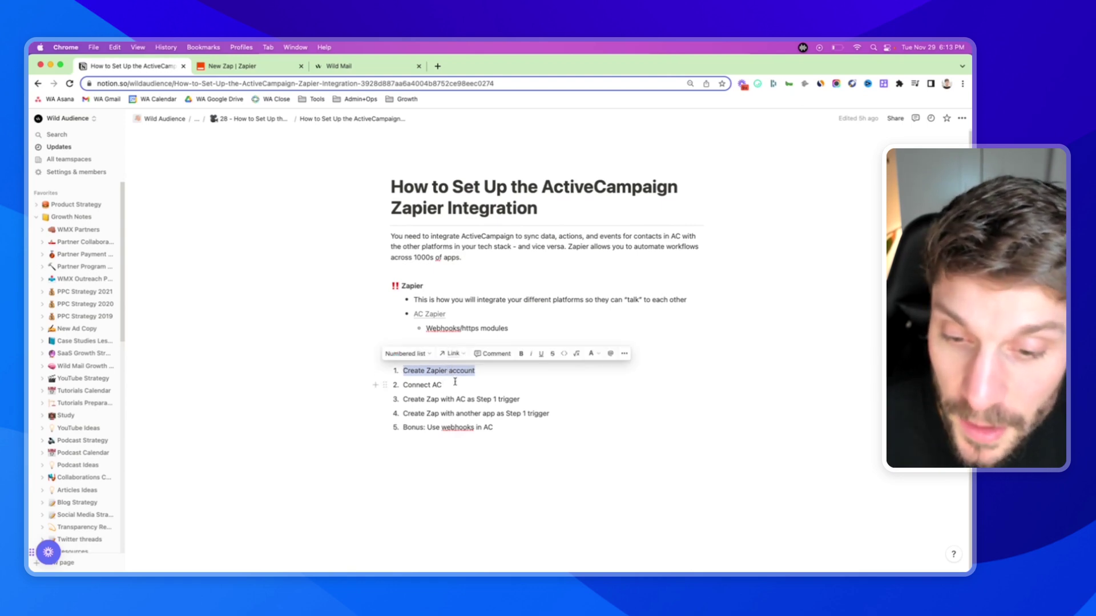
triple_click(455, 382)
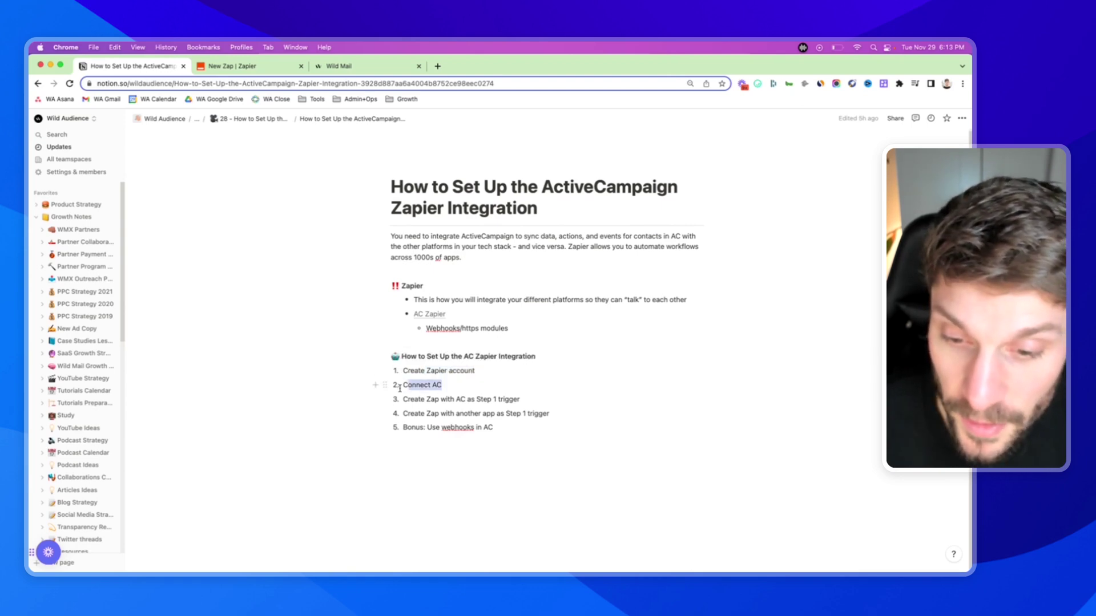
- Search 'active' and choose ActiveCampaign as the Zap's trigger app
click(288, 72)
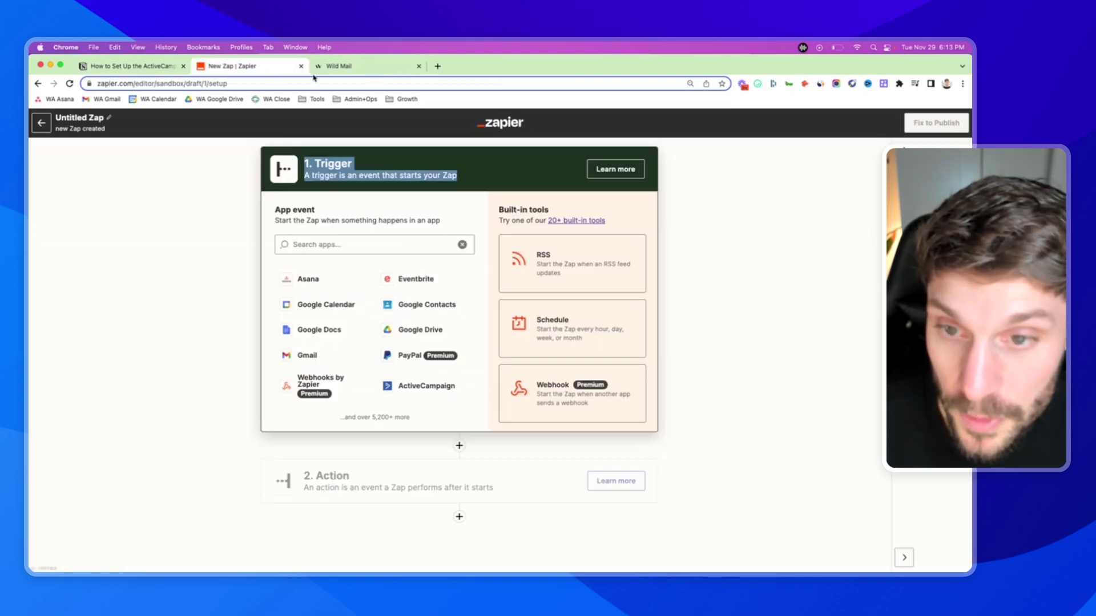
click(344, 245)
text(active)
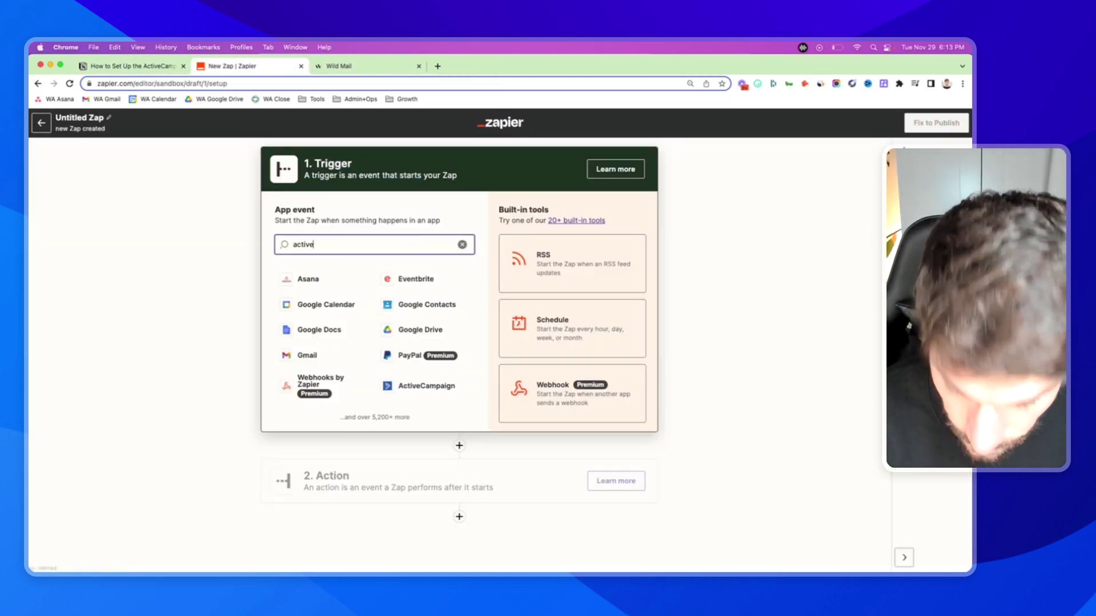
click(334, 283)
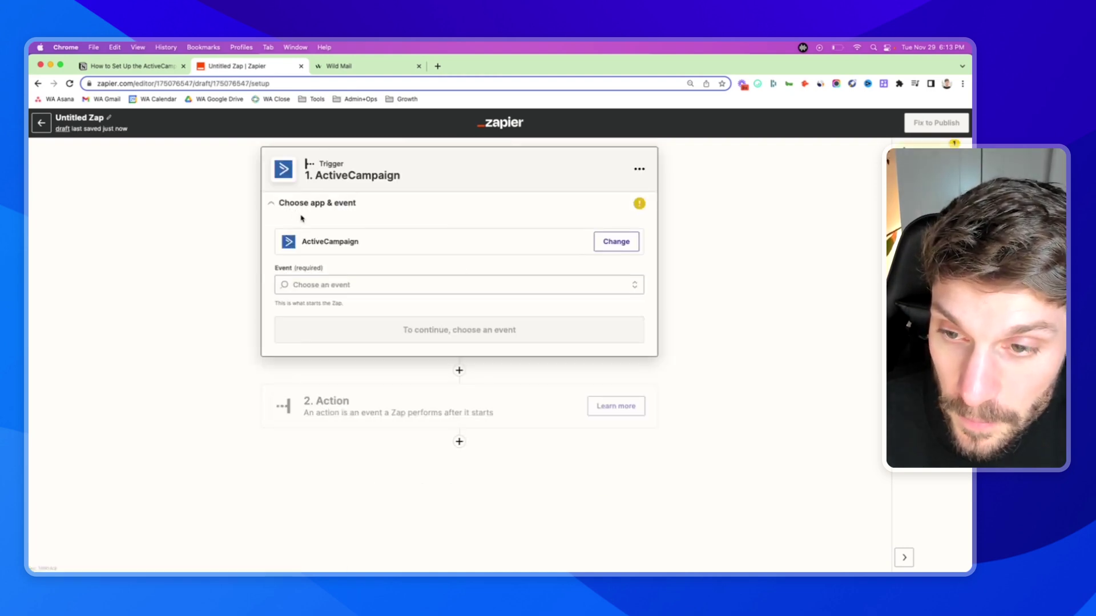
- Read guide steps 3 and 4 on the AC Step 1 trigger and the next app
click(156, 76)
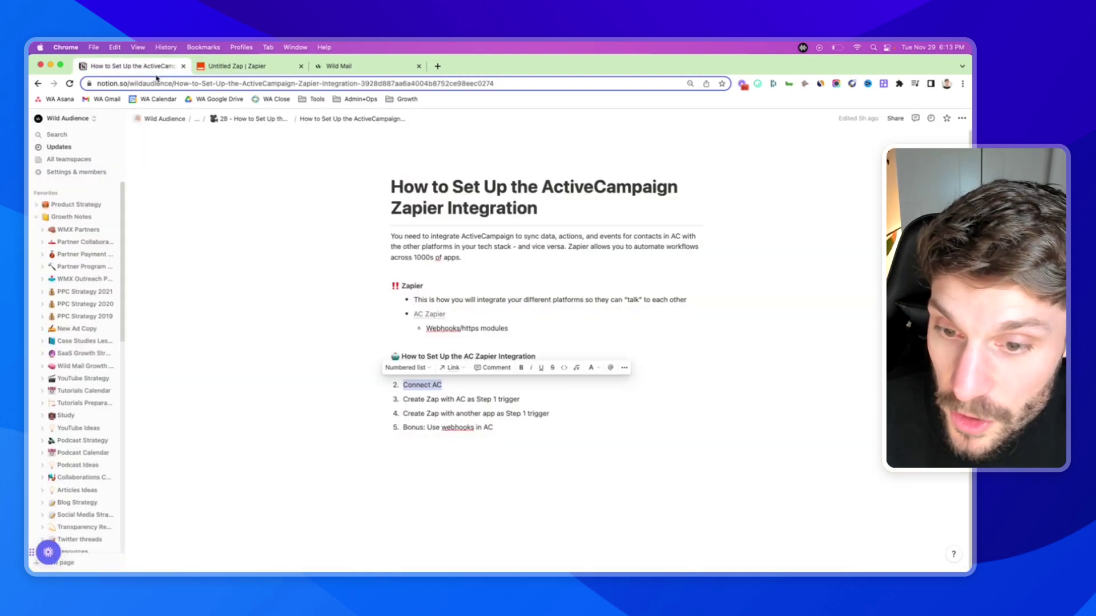
drag(406, 400, 521, 399)
click(406, 413)
drag(405, 413, 552, 414)
click(552, 414)
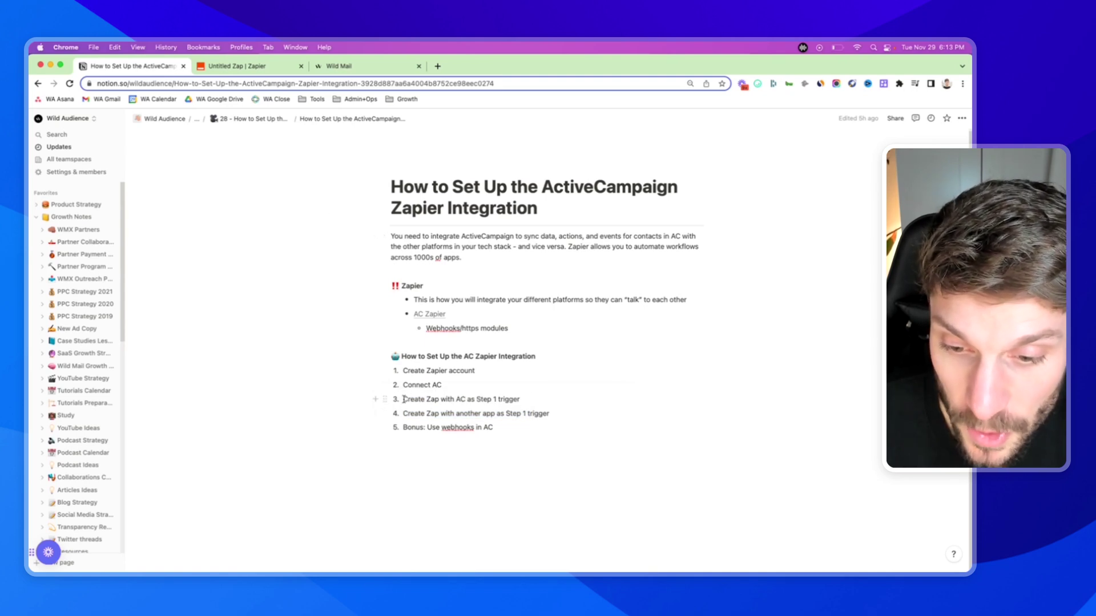
drag(403, 399, 521, 400)
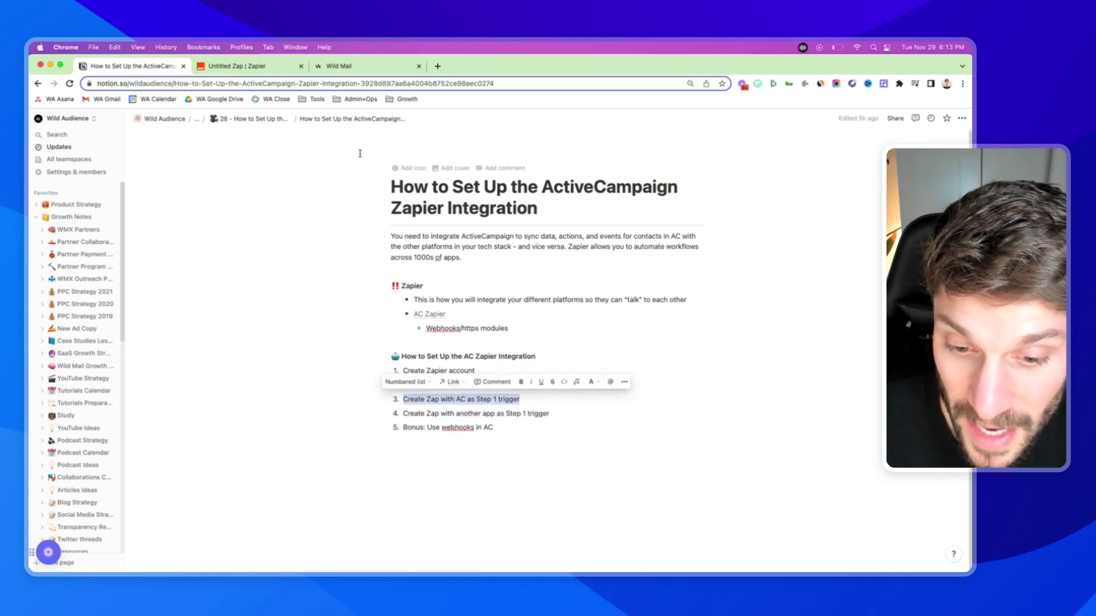
- Keep ActiveCampaign as the trigger app and browse its events for New Automation Webhook
click(240, 67)
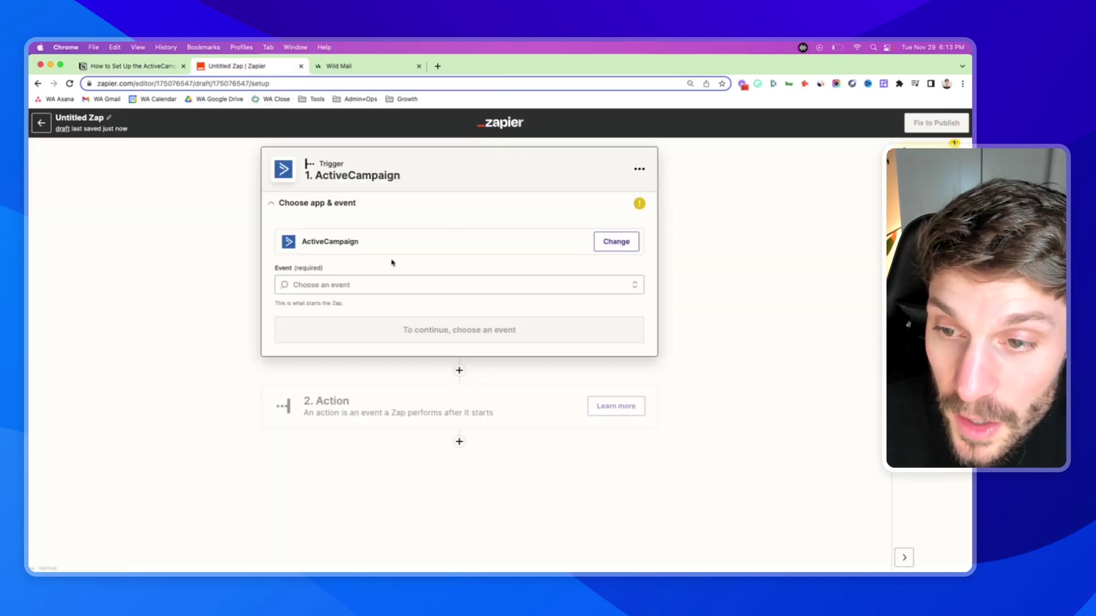
click(337, 243)
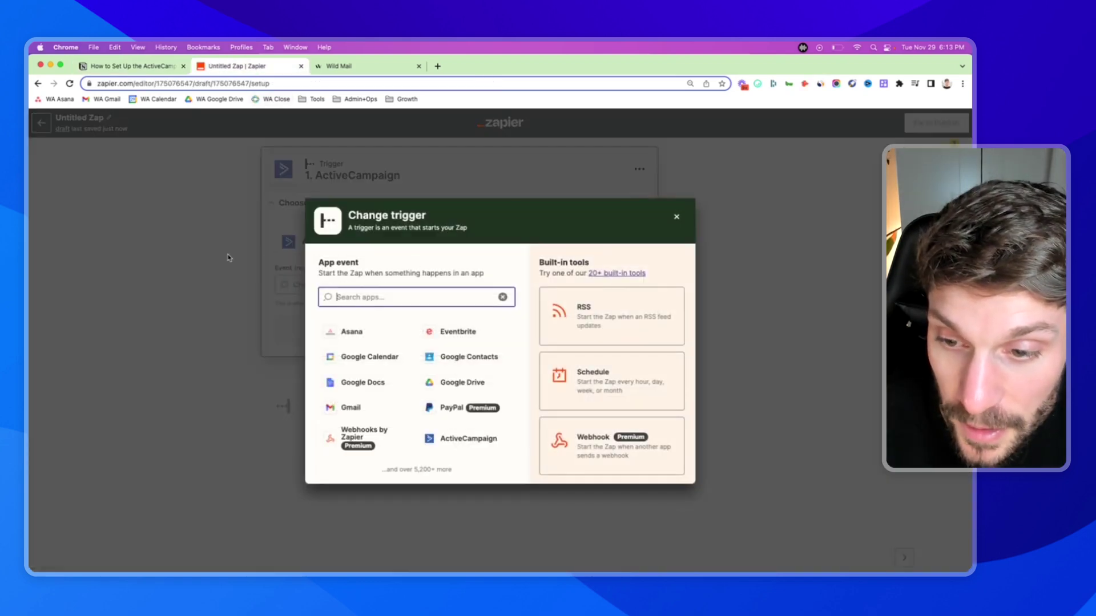
click(228, 257)
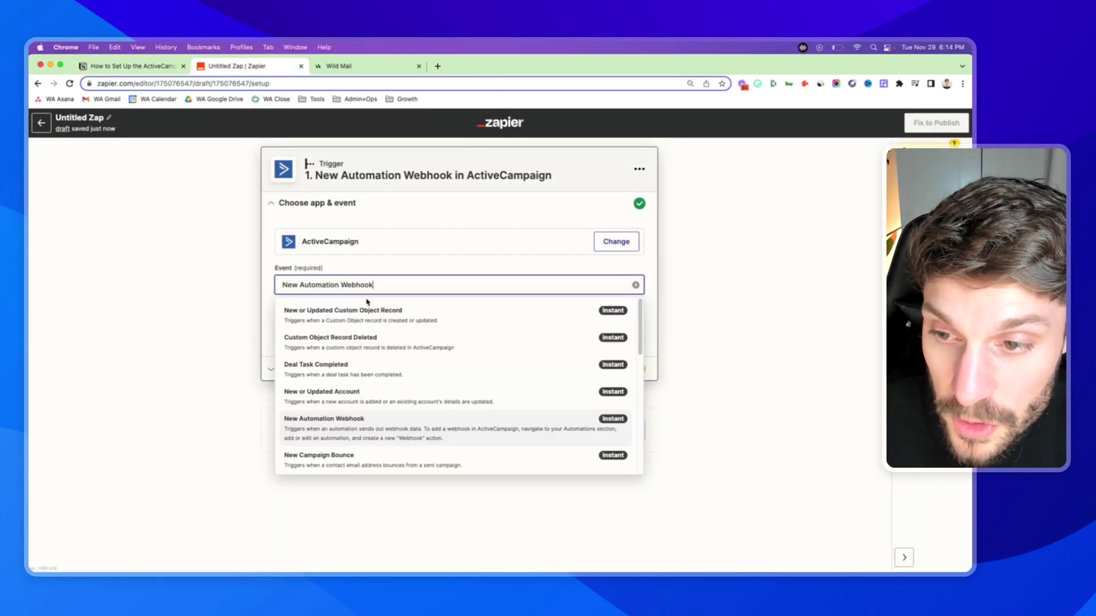
scroll(377, 371, down, 5)
scroll(399, 349, down, 3)
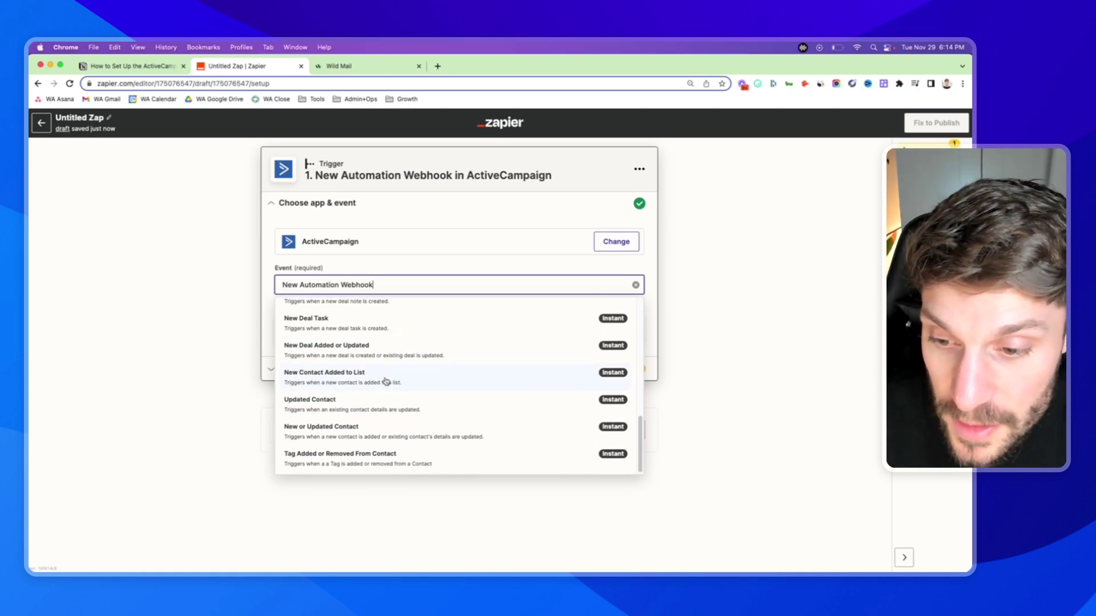
scroll(388, 380, up, 5)
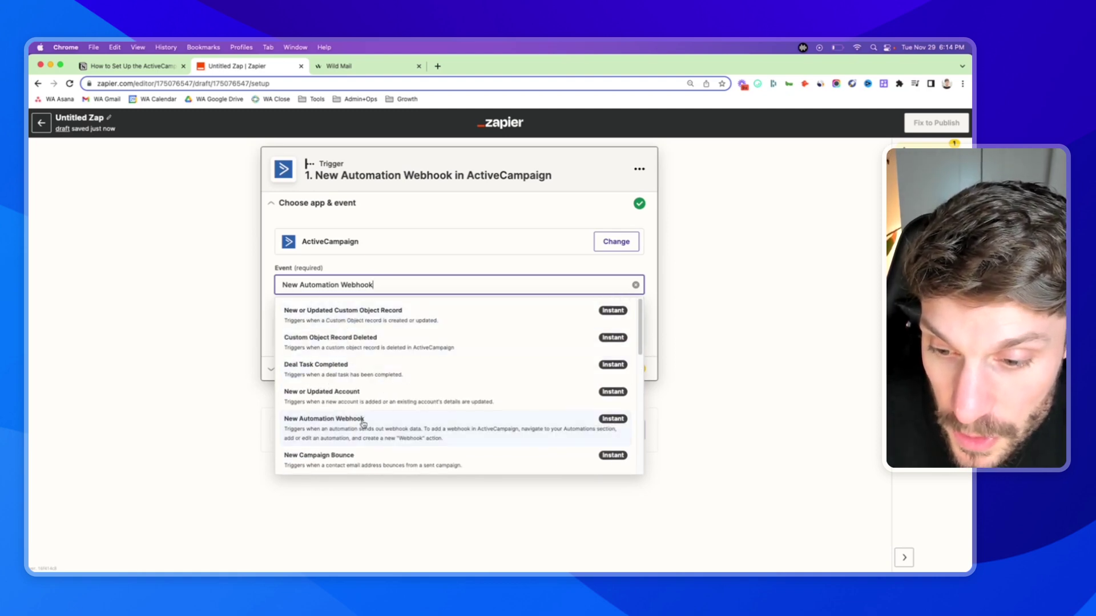
scroll(359, 423, down, 1)
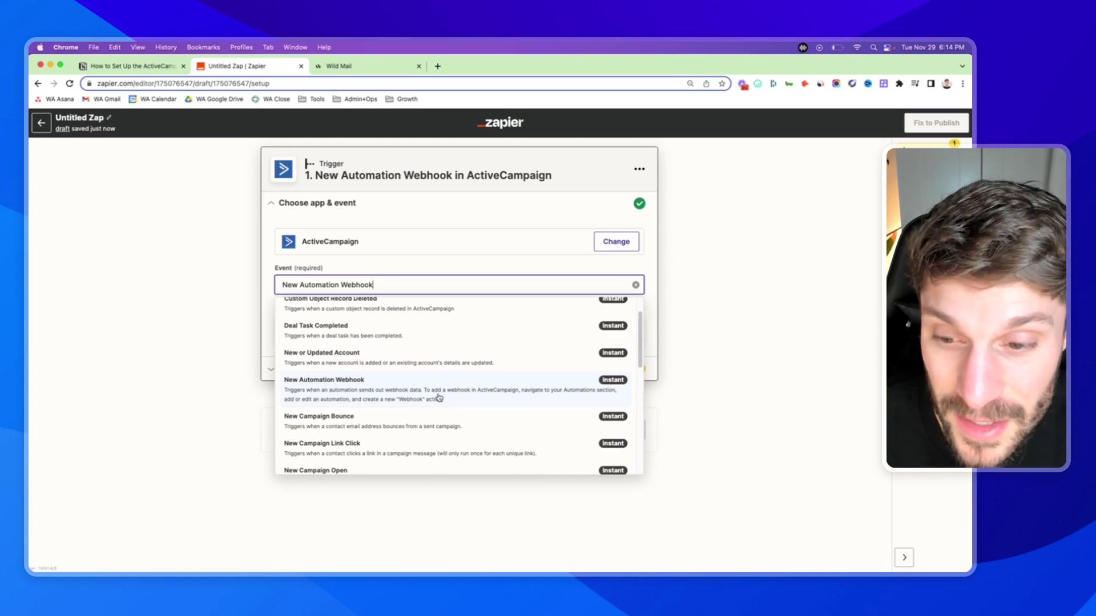
scroll(400, 371, down, 3)
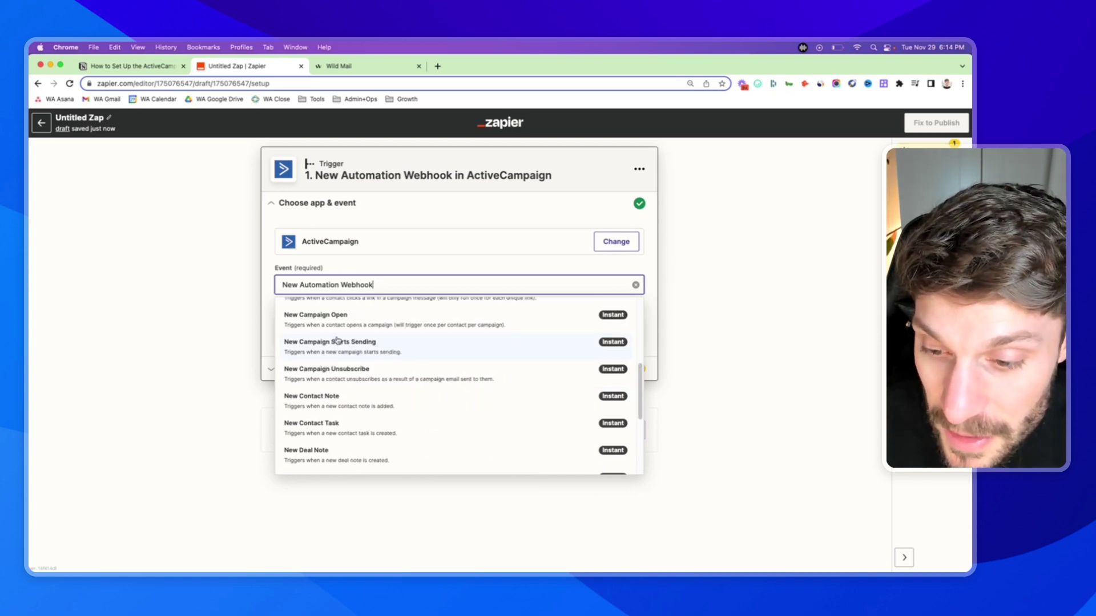
scroll(359, 360, down, 3)
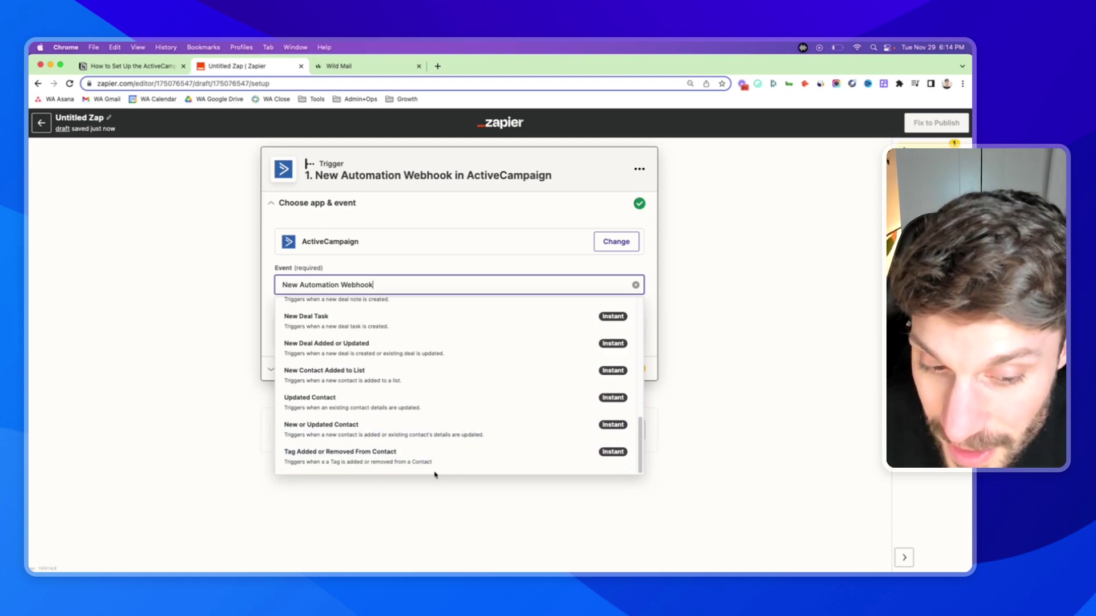
scroll(403, 368, up, 5)
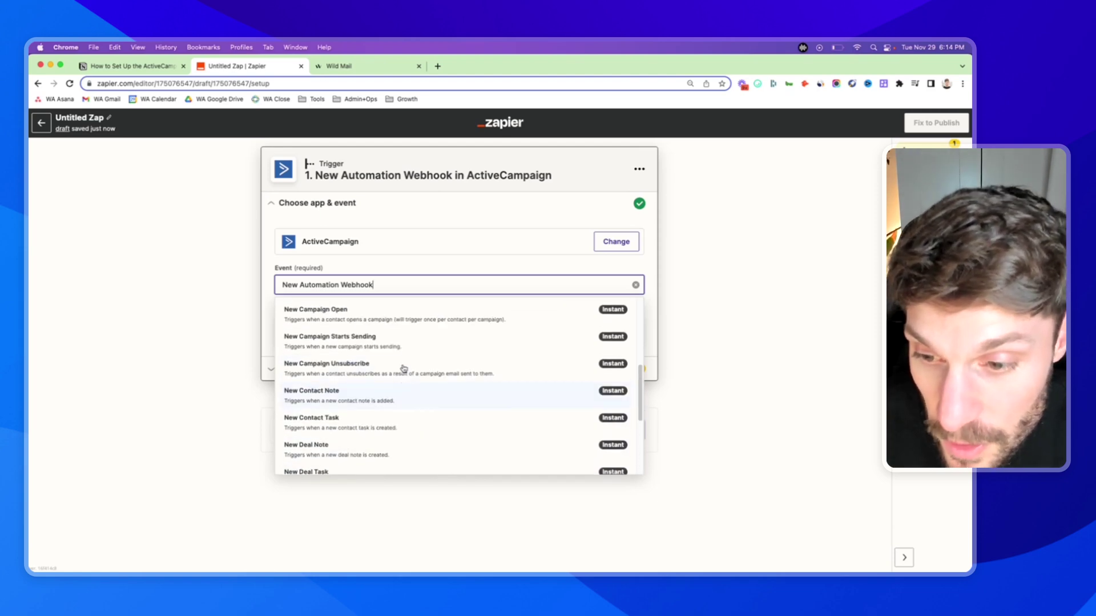
click(705, 279)
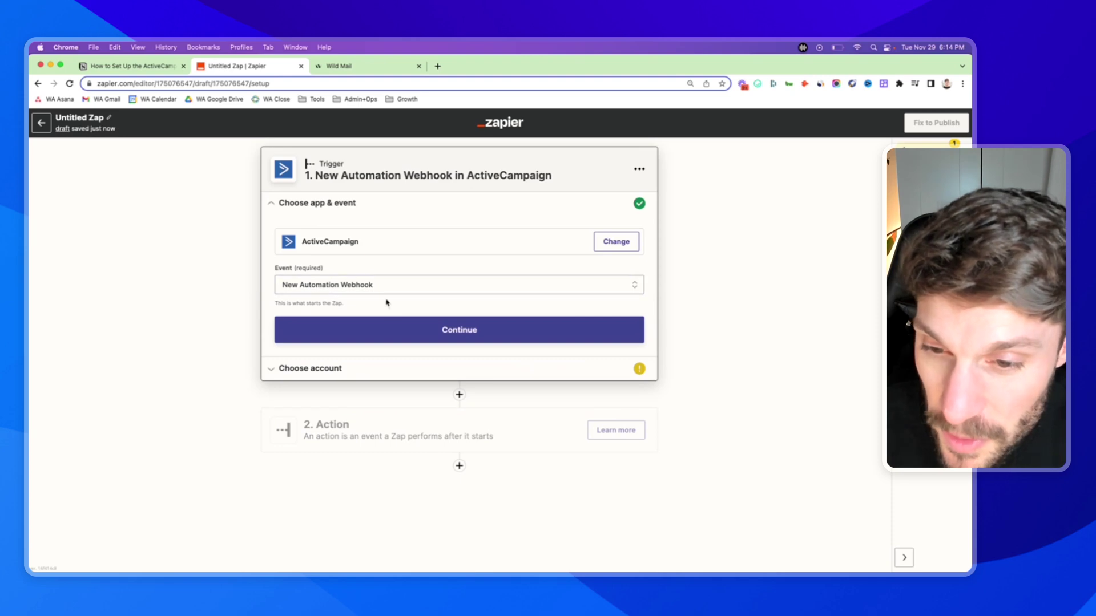
- Continue past the trigger event and start connecting a new ActiveCampaign account
click(457, 337)
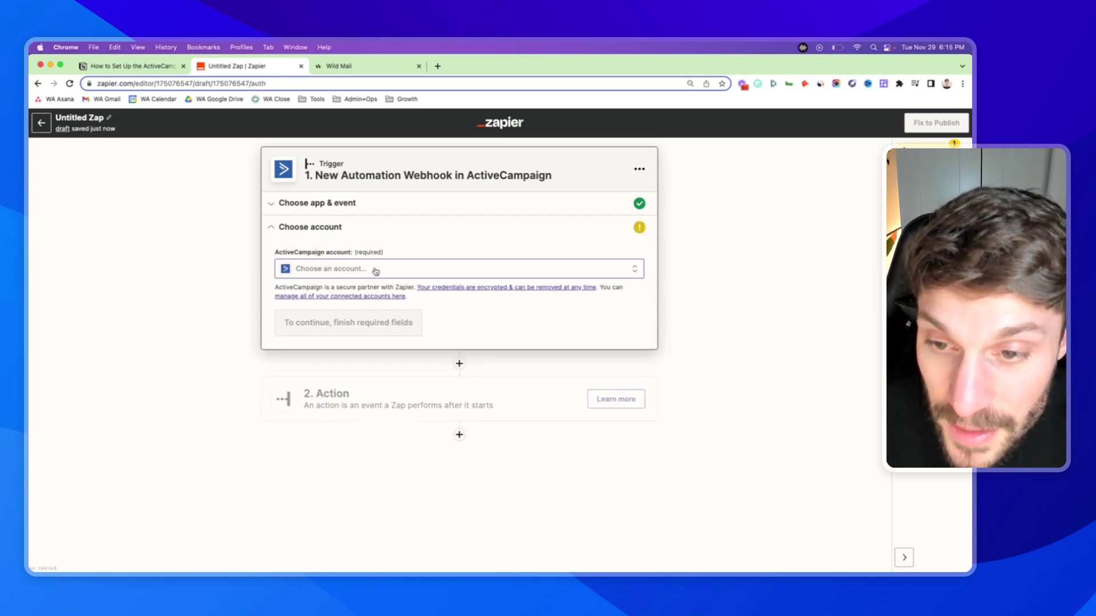
click(375, 271)
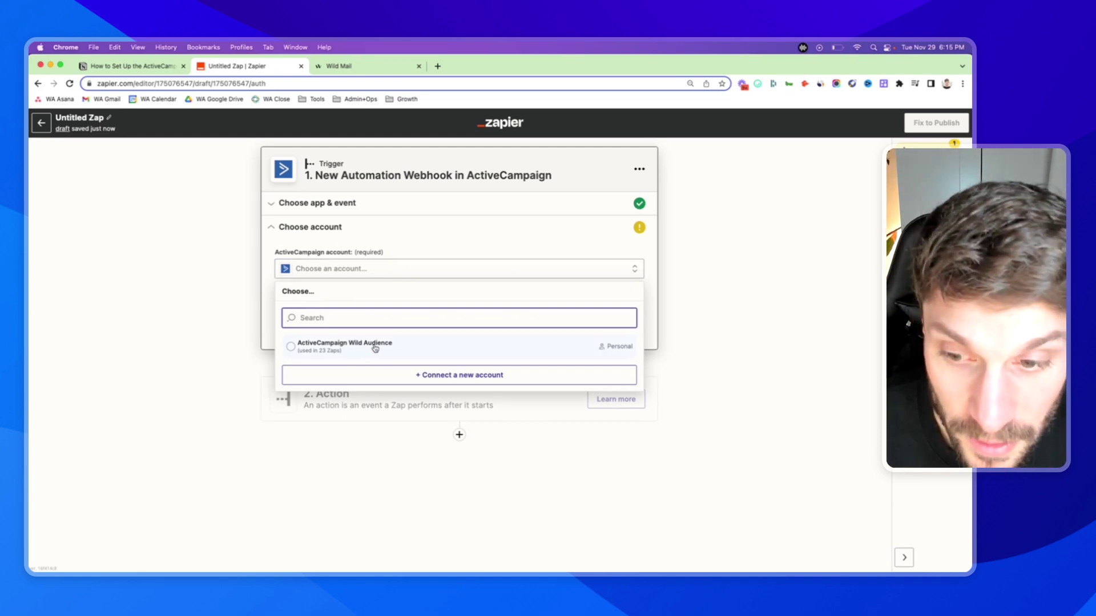
click(466, 380)
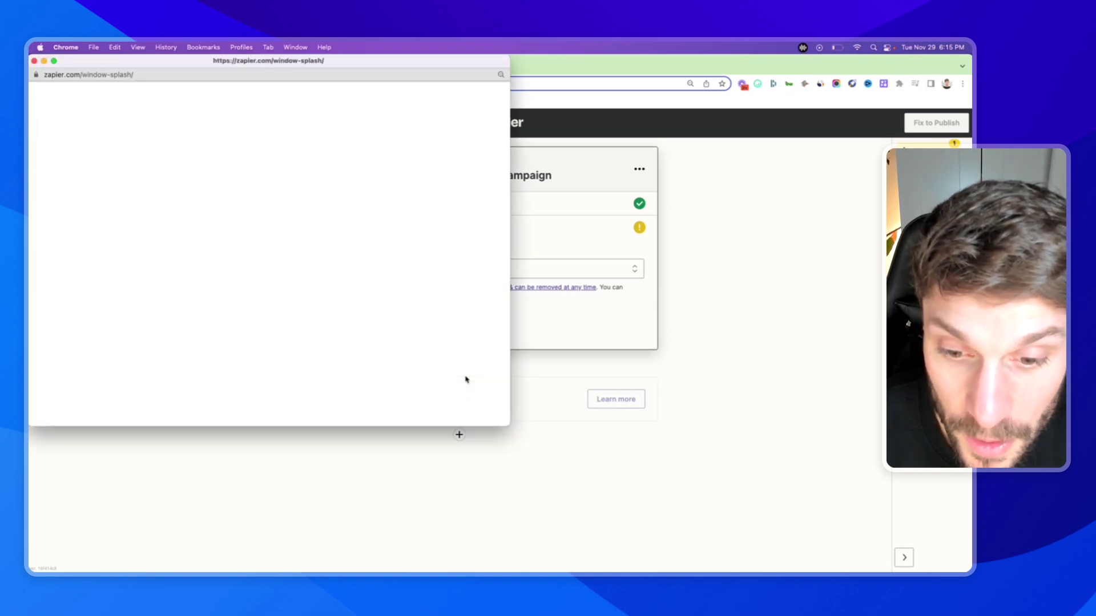
click(321, 51)
click(188, 62)
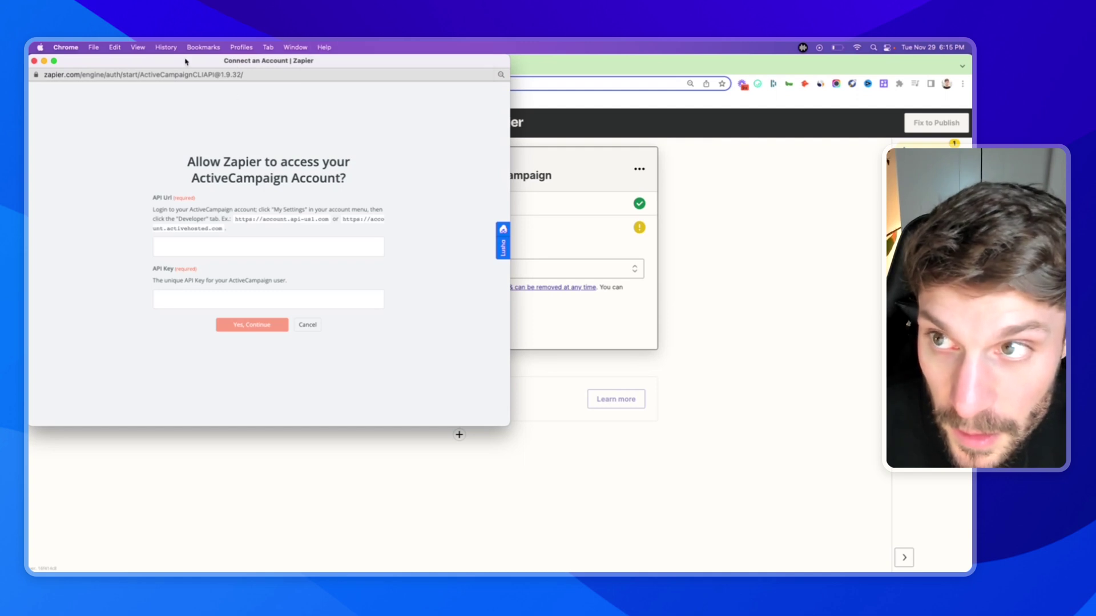
- Centre the connection popup and read the API Url hint about My Settings > Developer
drag(189, 63, 402, 126)
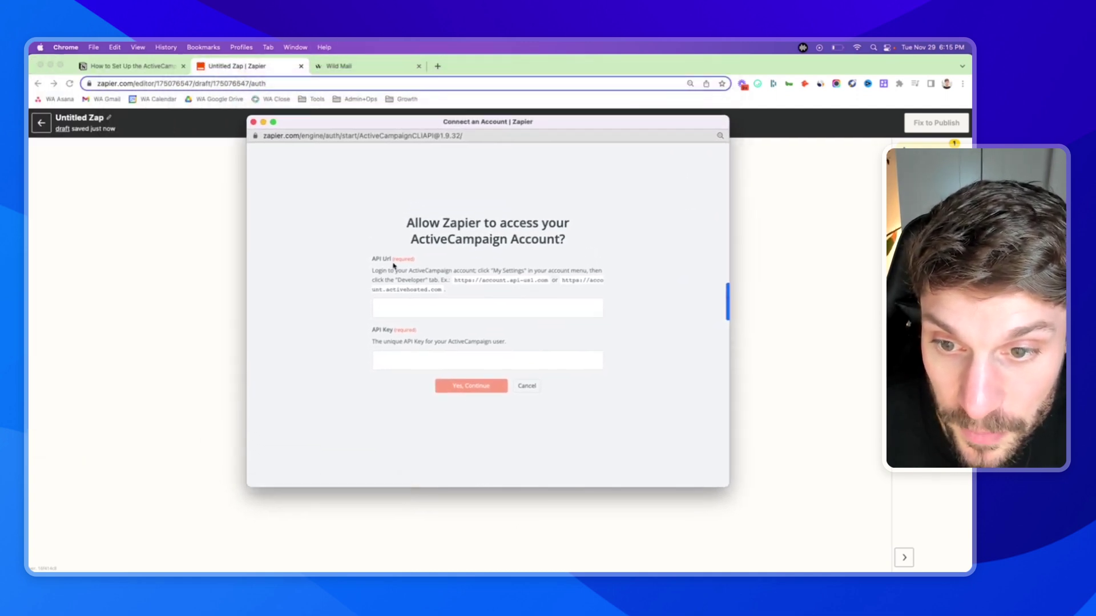
click(391, 315)
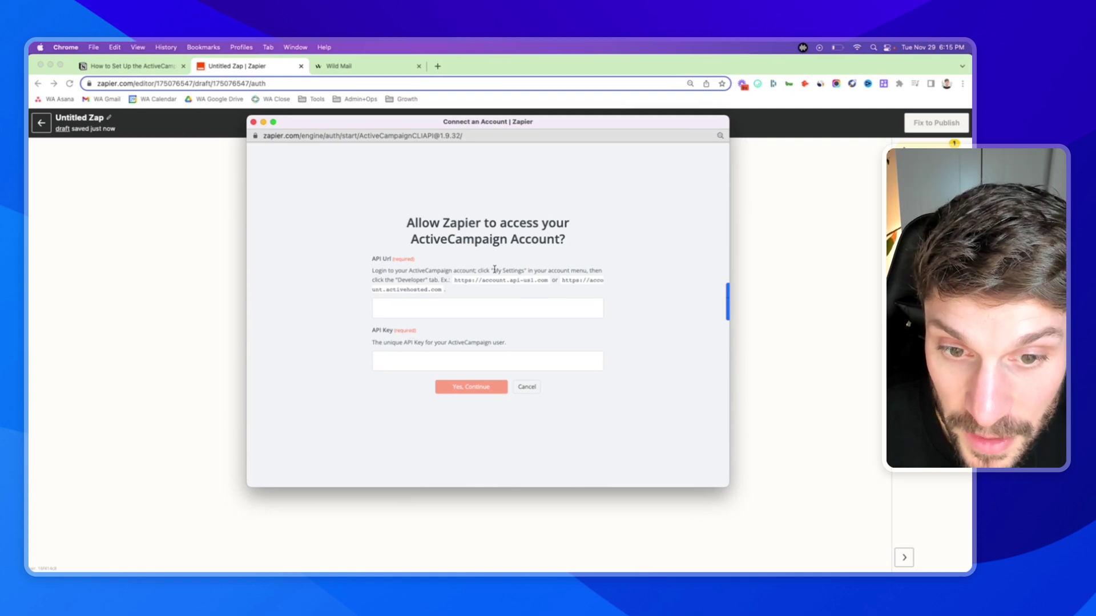
drag(495, 269, 514, 269)
drag(398, 280, 427, 280)
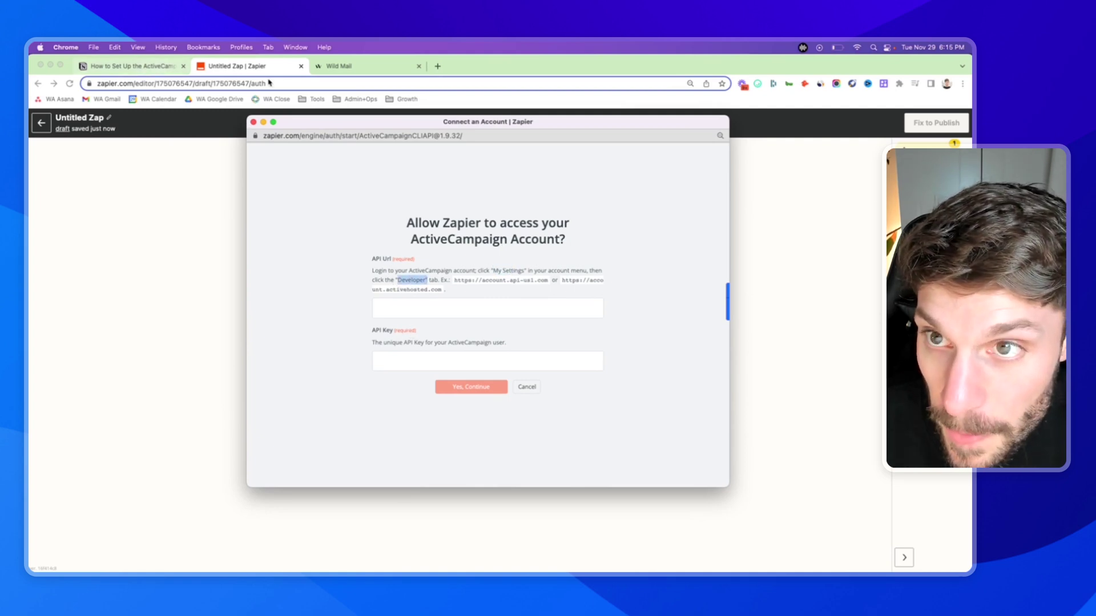
click(324, 70)
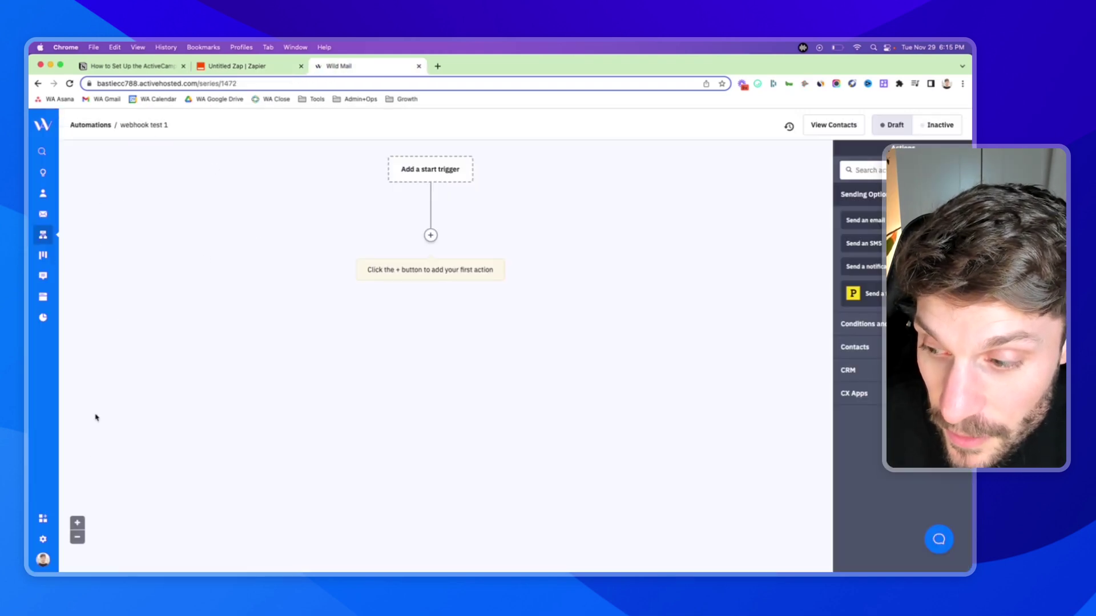
- Open ActiveCampaign's Account Settings from the sidebar gear
click(45, 536)
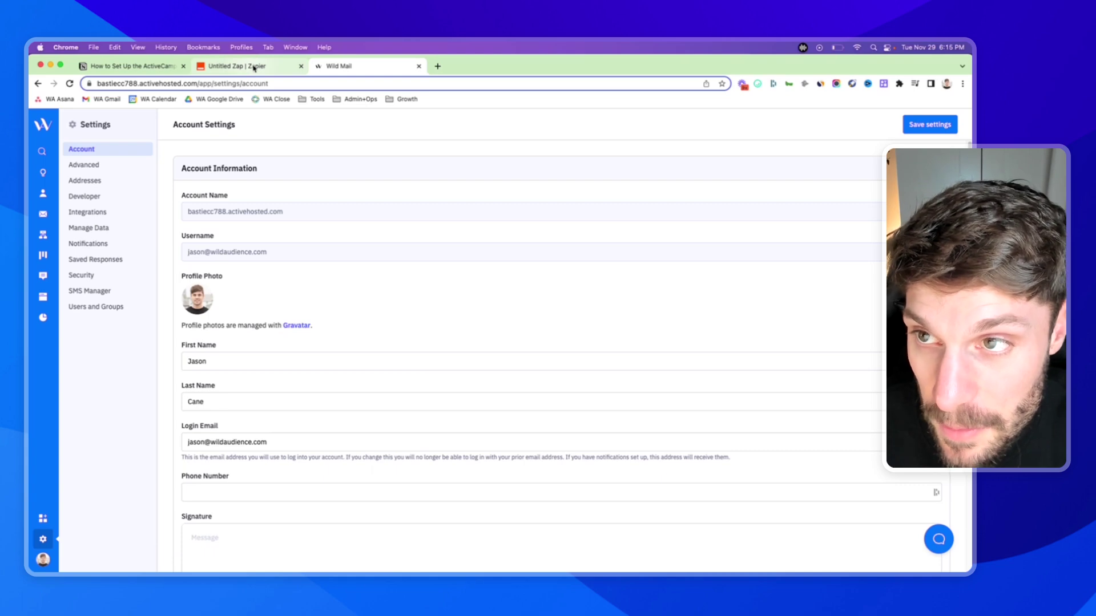
- Select the ActiveCampaign Wild Audience account and continue to the 'We're listening!' test step
click(234, 68)
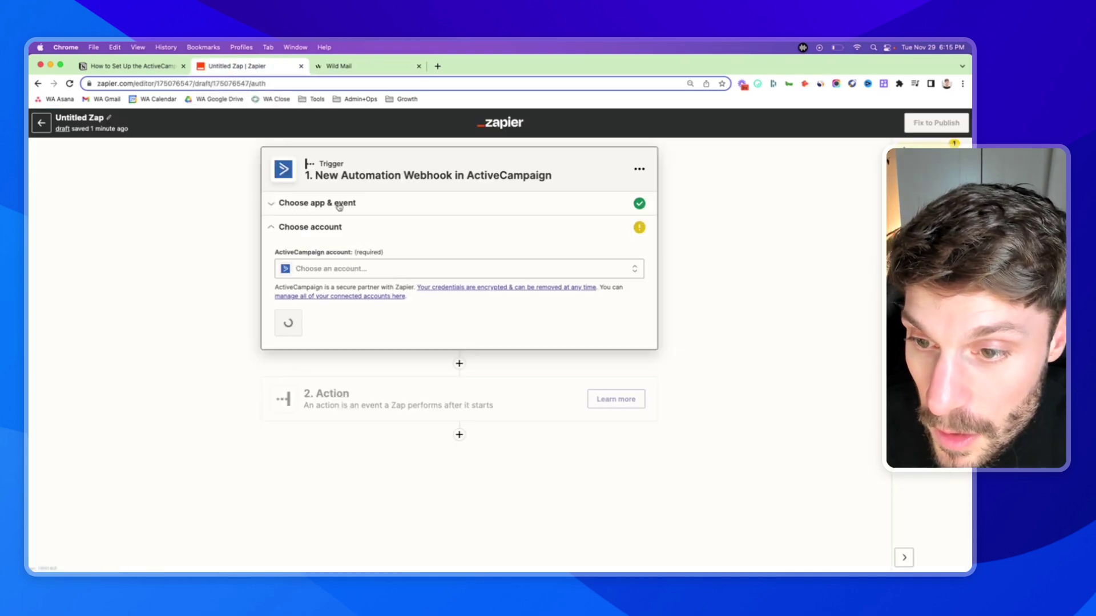
click(388, 276)
click(368, 348)
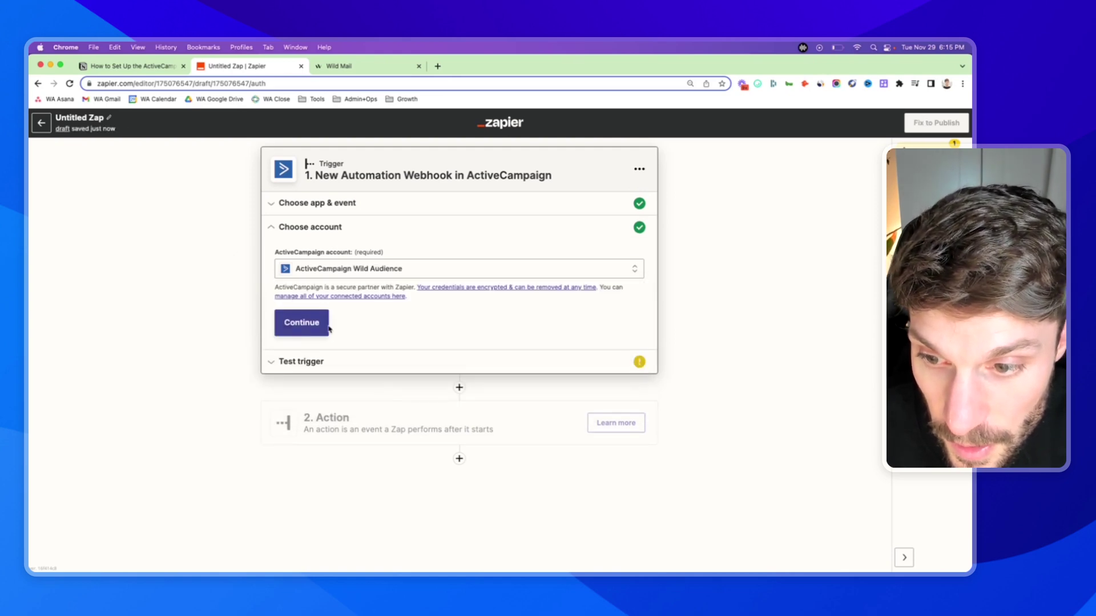
click(303, 323)
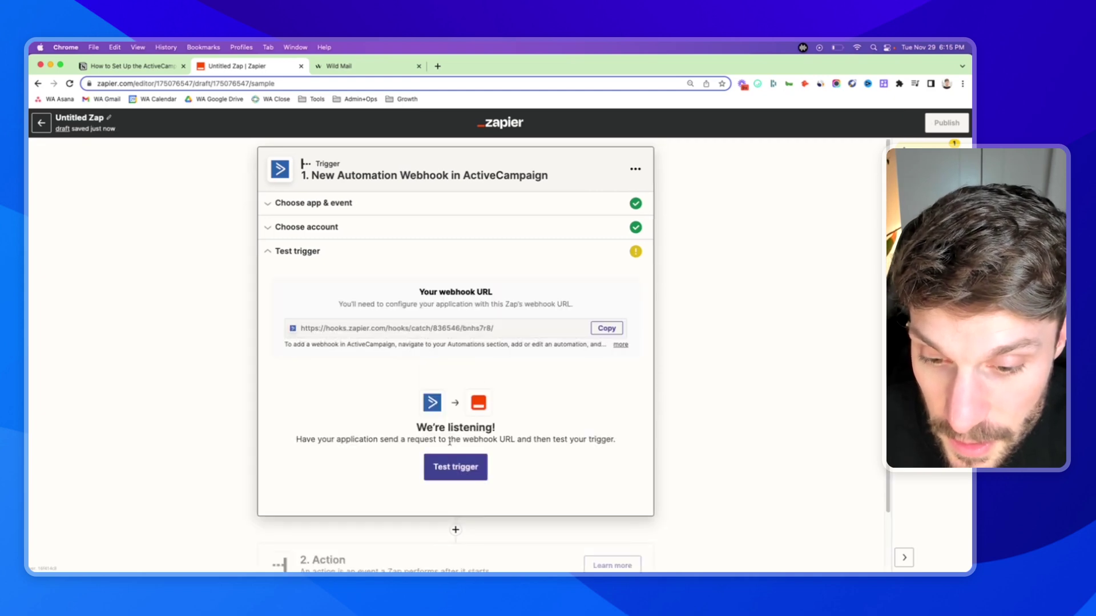
mouse_move(415, 429)
mouse_down()
mouse_move(512, 439)
mouse_move(435, 435)
mouse_up()
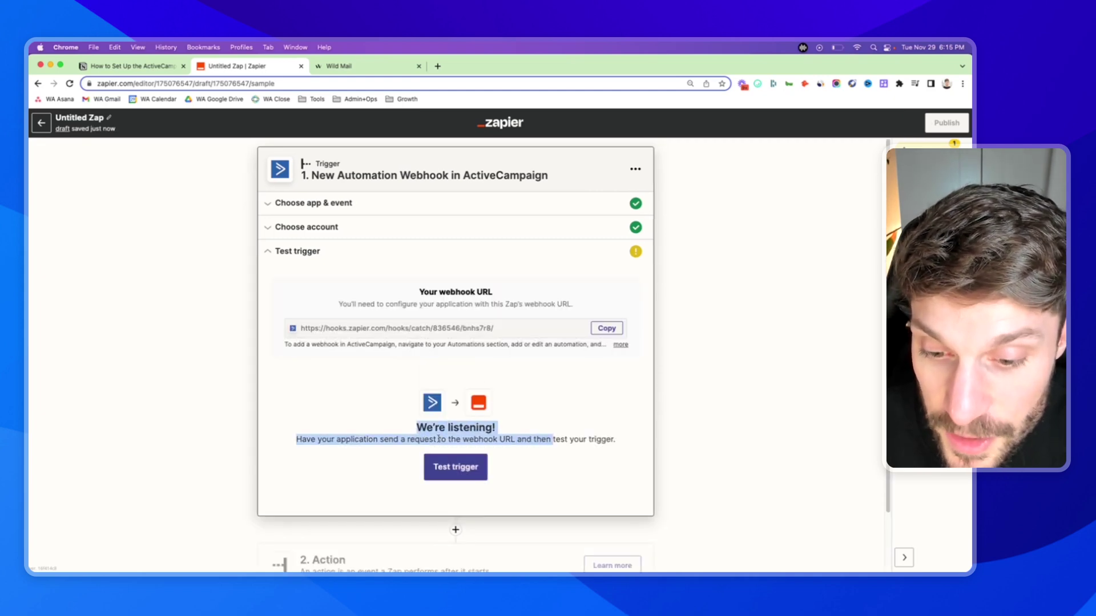
click(583, 440)
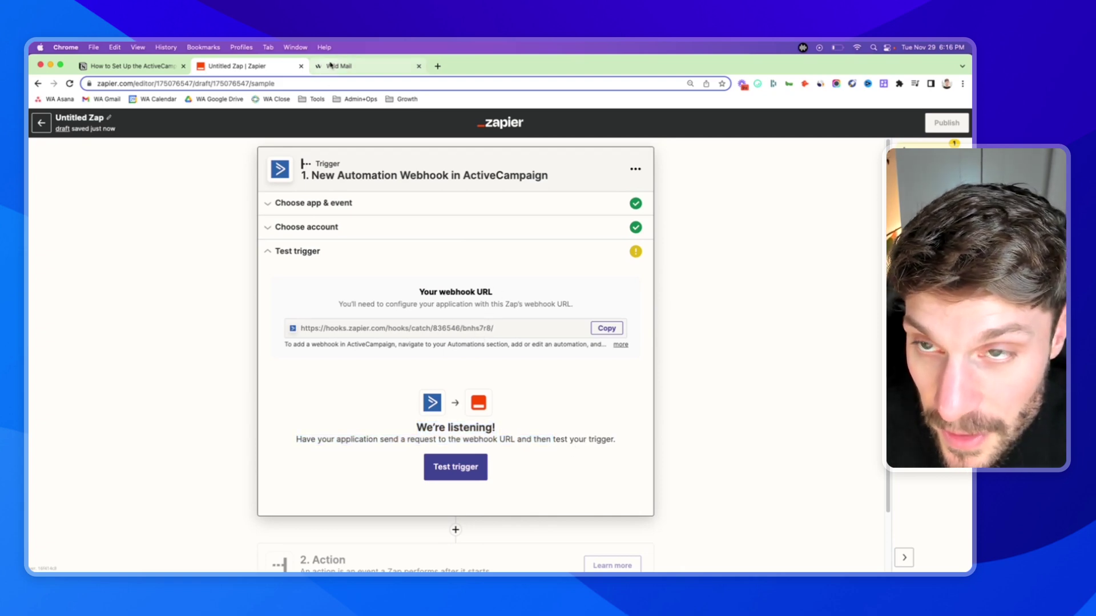
- Open the webhook test 1 automation and add a Webhook action below its start trigger
click(358, 71)
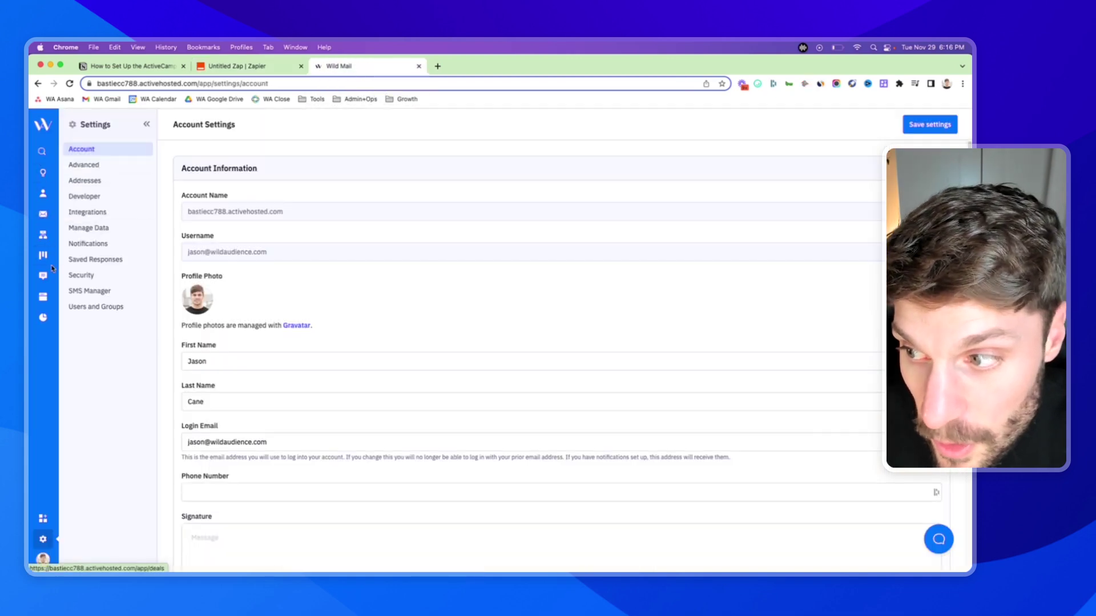
click(44, 235)
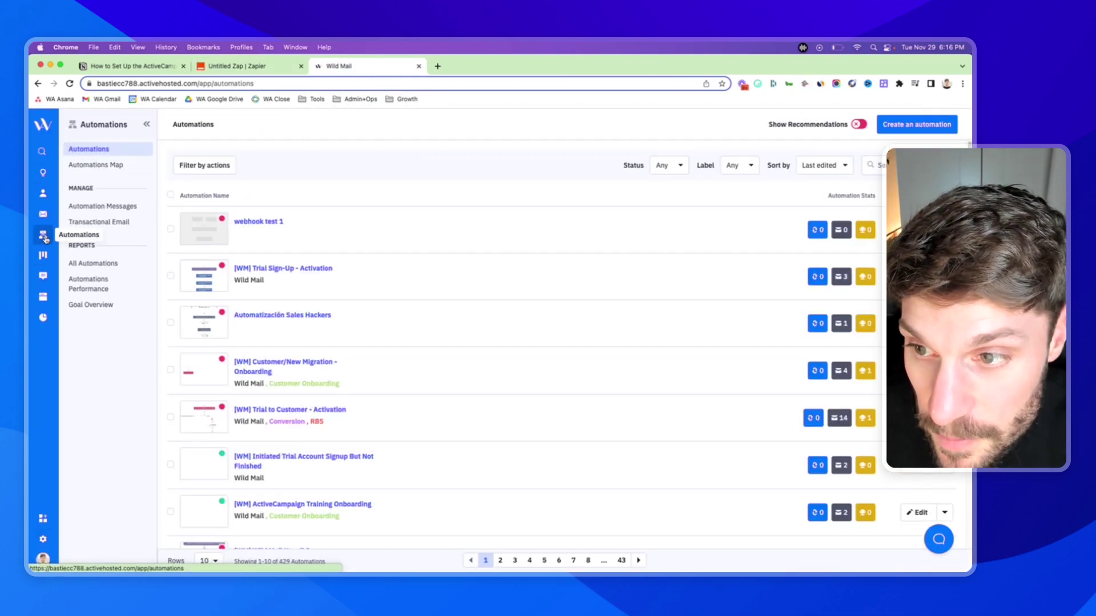
click(269, 224)
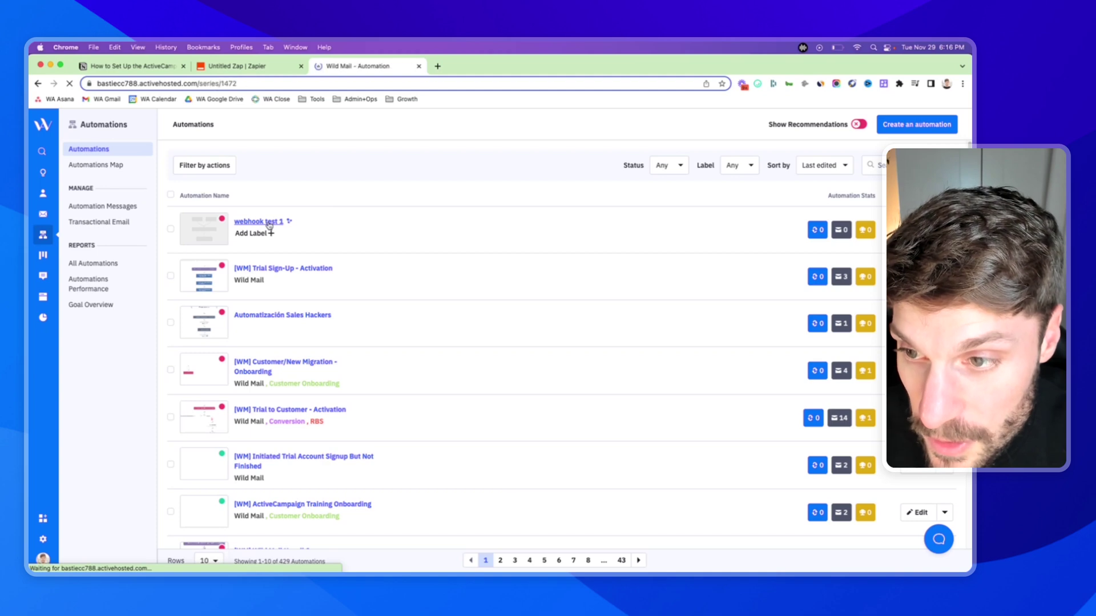
click(430, 232)
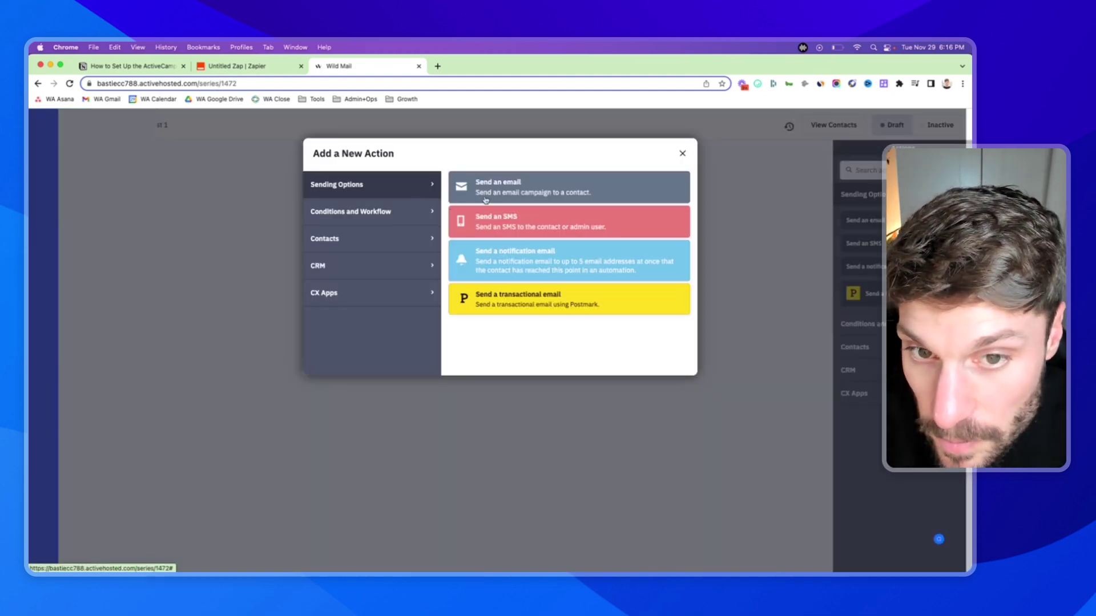
click(269, 242)
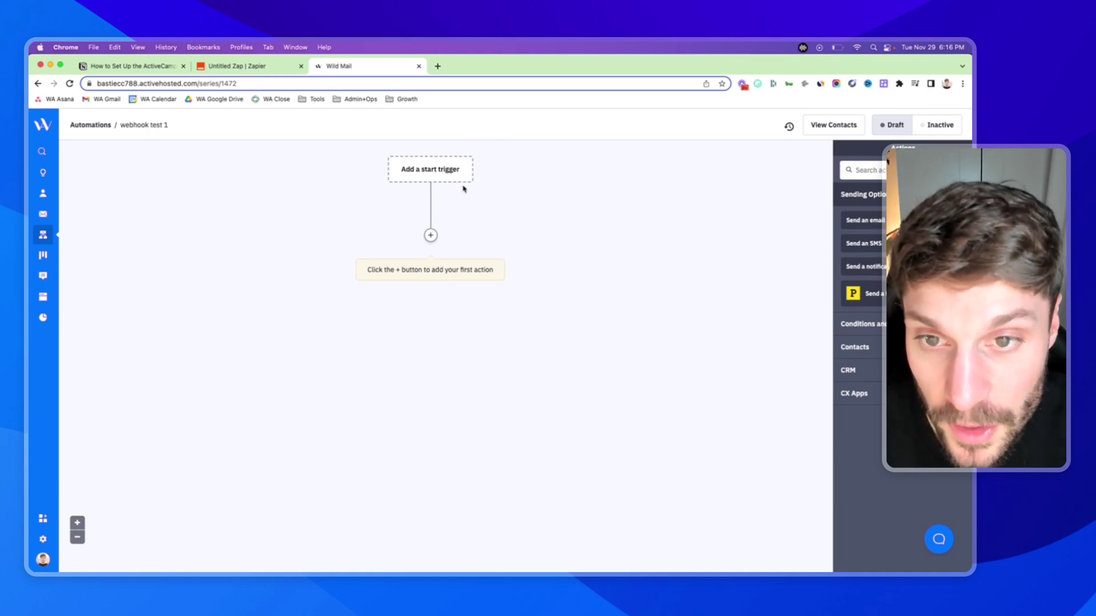
click(430, 235)
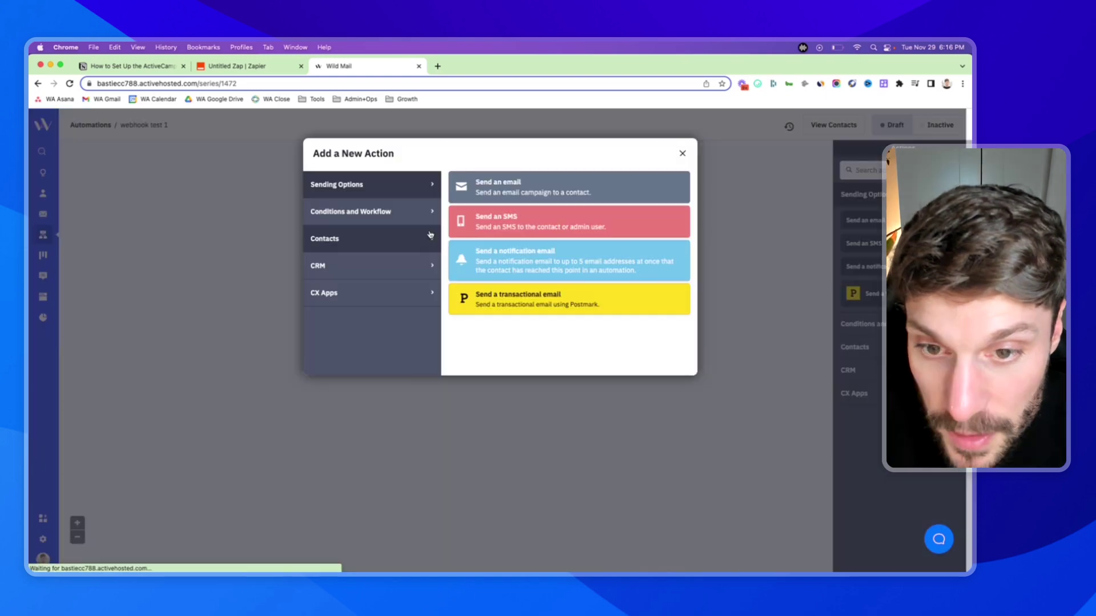
click(400, 214)
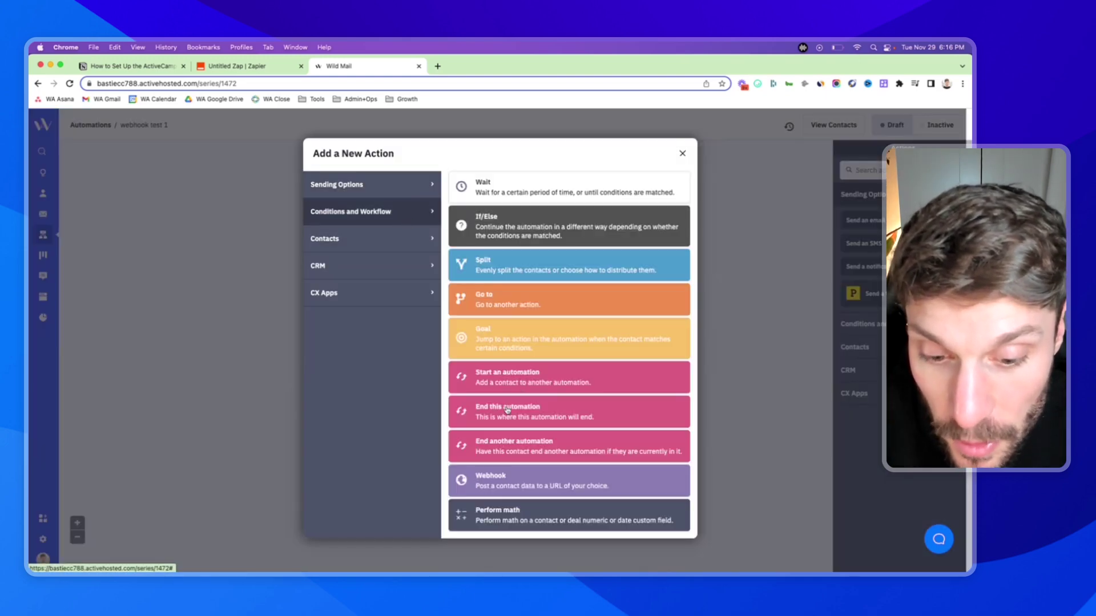
click(537, 486)
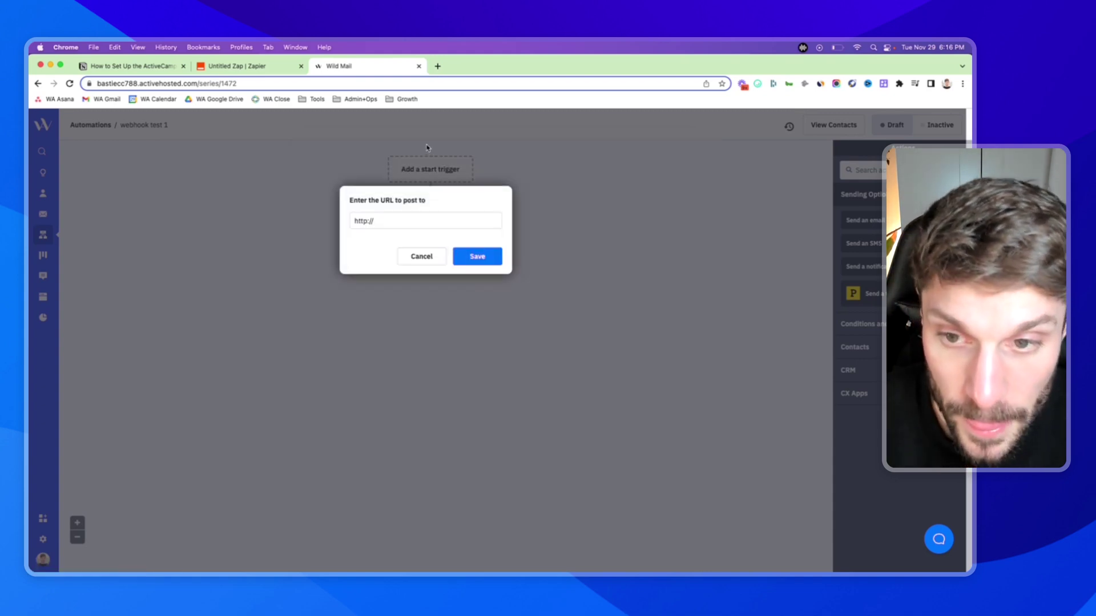
drag(347, 203, 426, 204)
- Expand the webhook instructions and copy the Zap's webhook URL
click(243, 66)
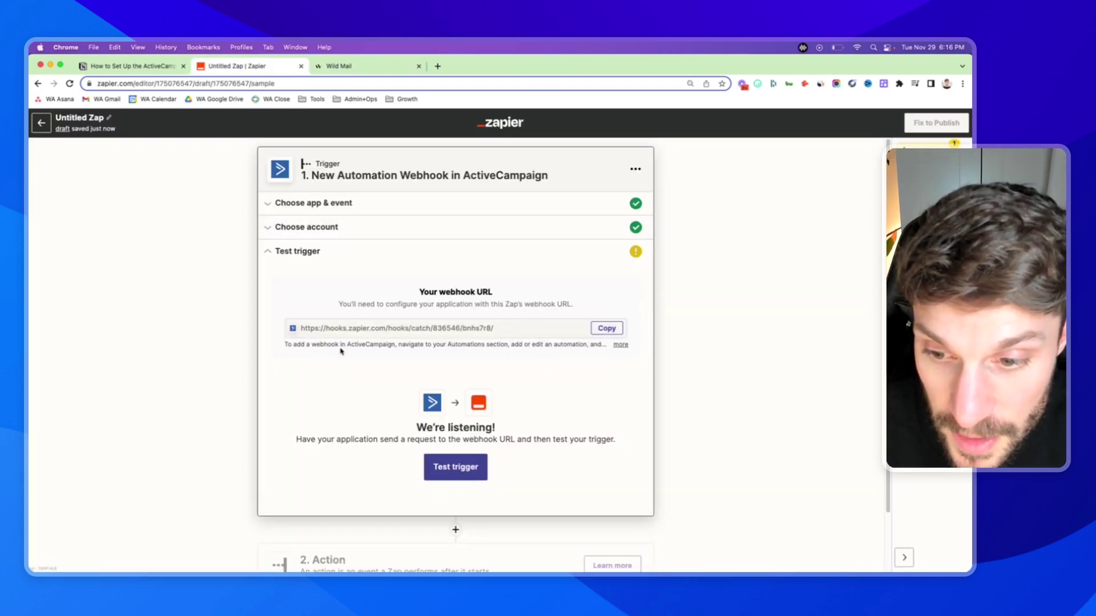
click(621, 345)
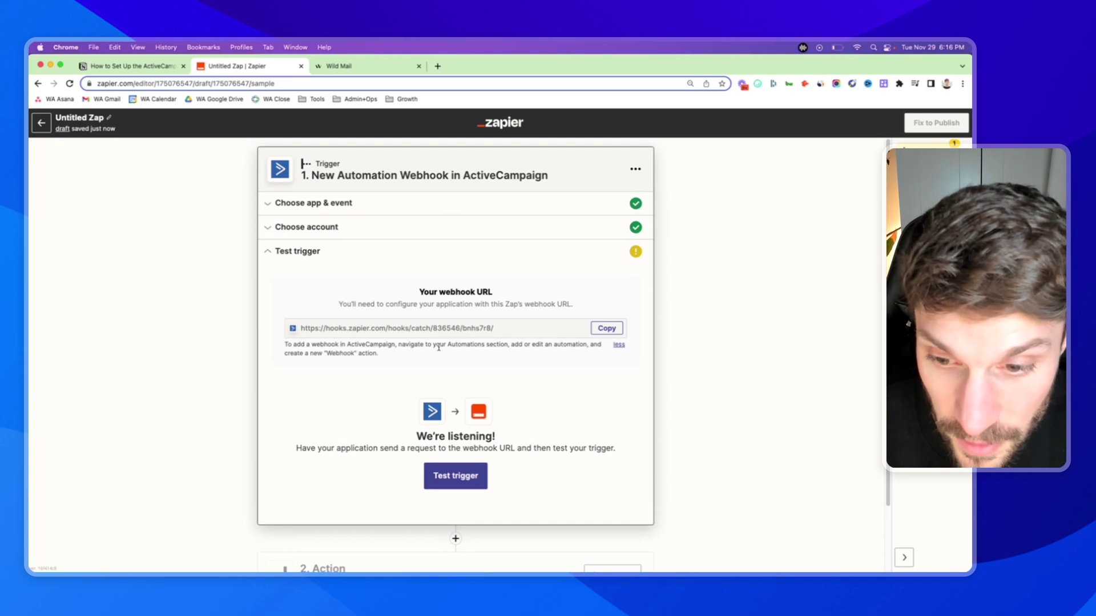
click(604, 330)
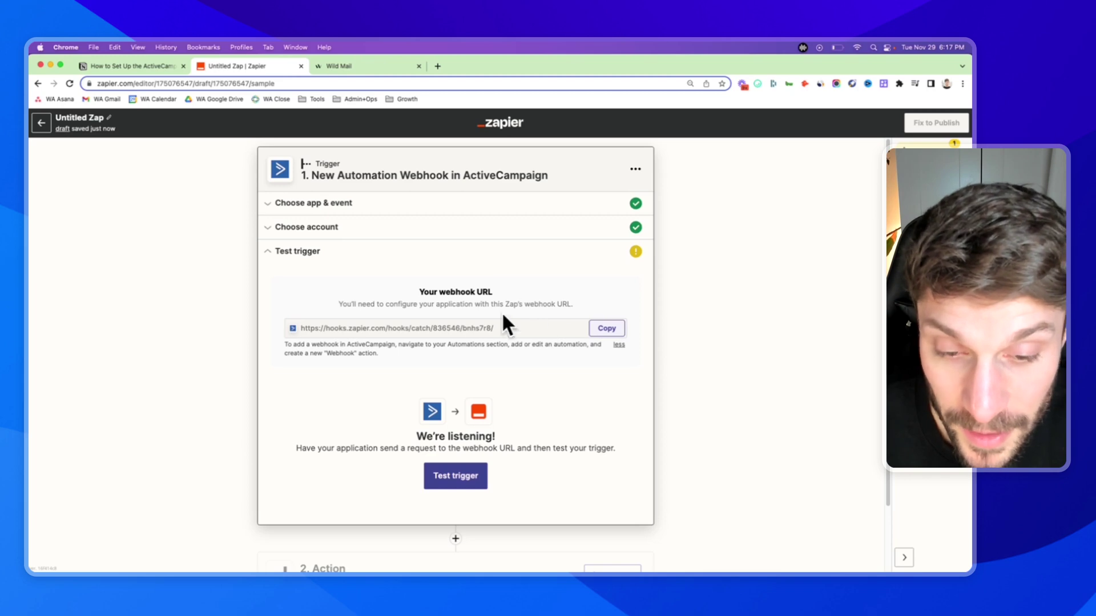
click(605, 328)
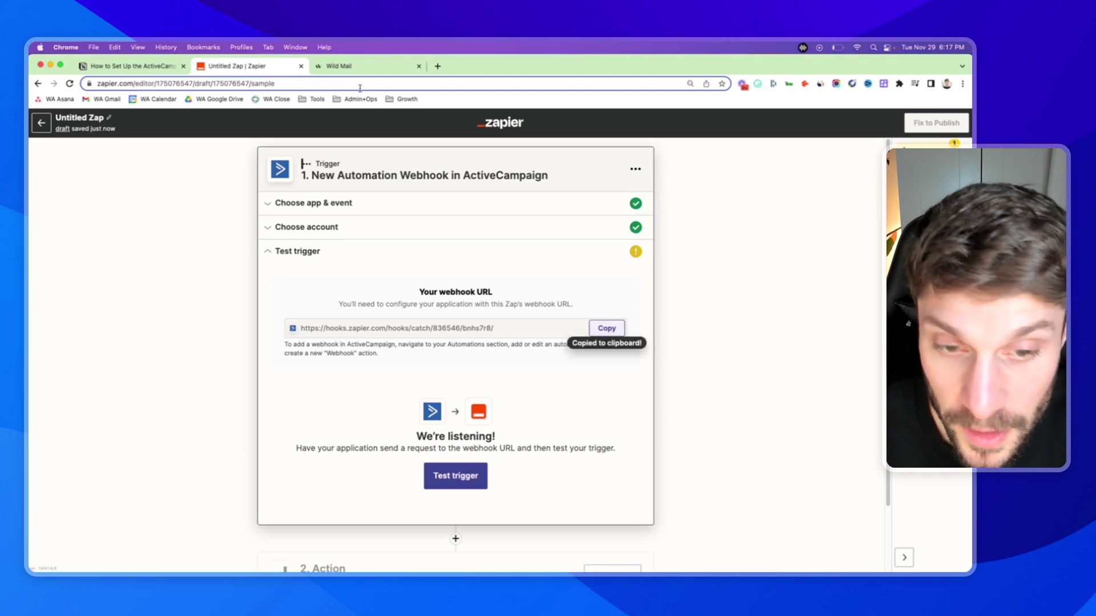
- Paste the Zapier webhook URL into the Webhook action, save it, and set the automation Active
click(341, 67)
click(382, 222)
right_click(381, 224)
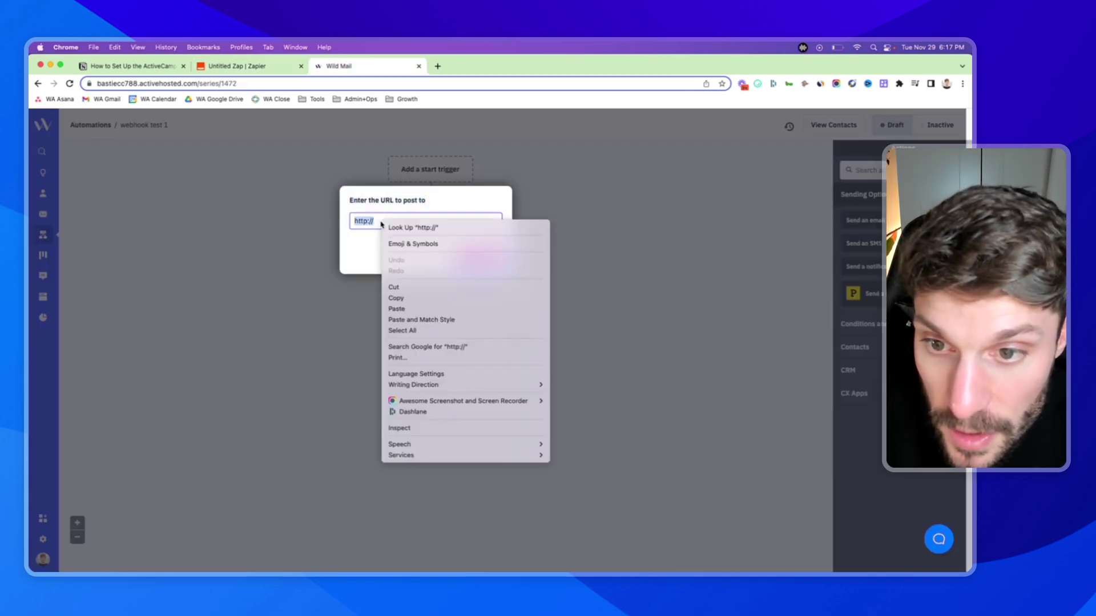
click(425, 321)
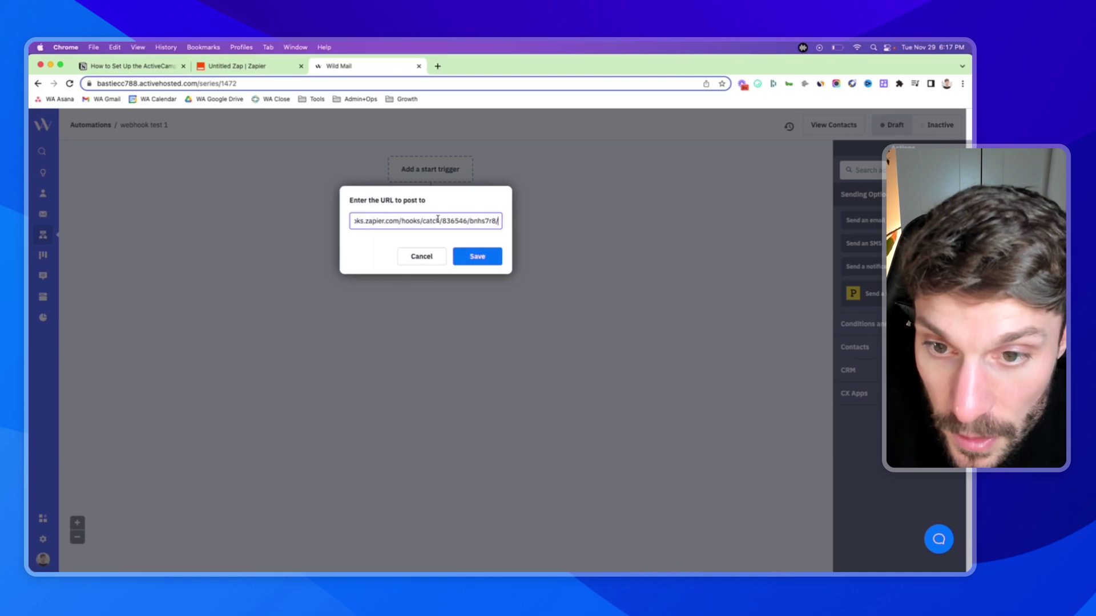
click(483, 260)
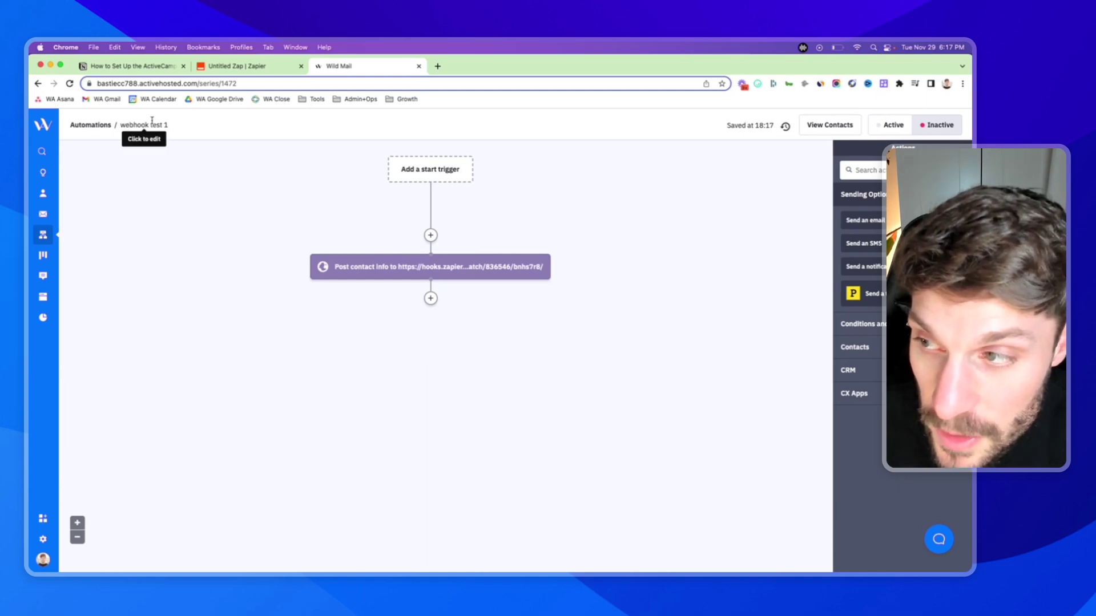
click(891, 127)
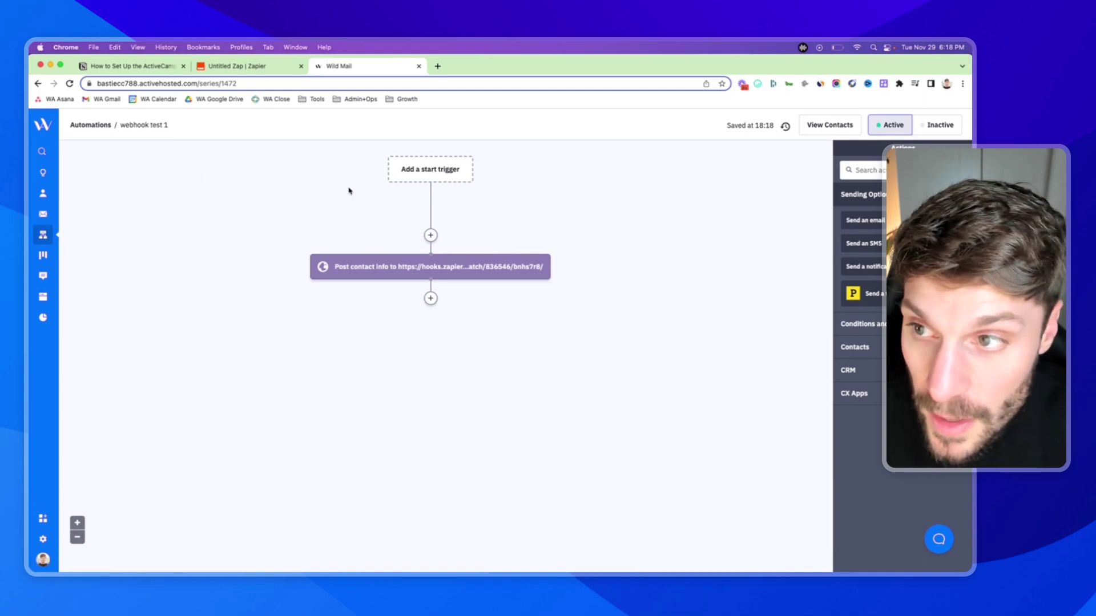
click(271, 67)
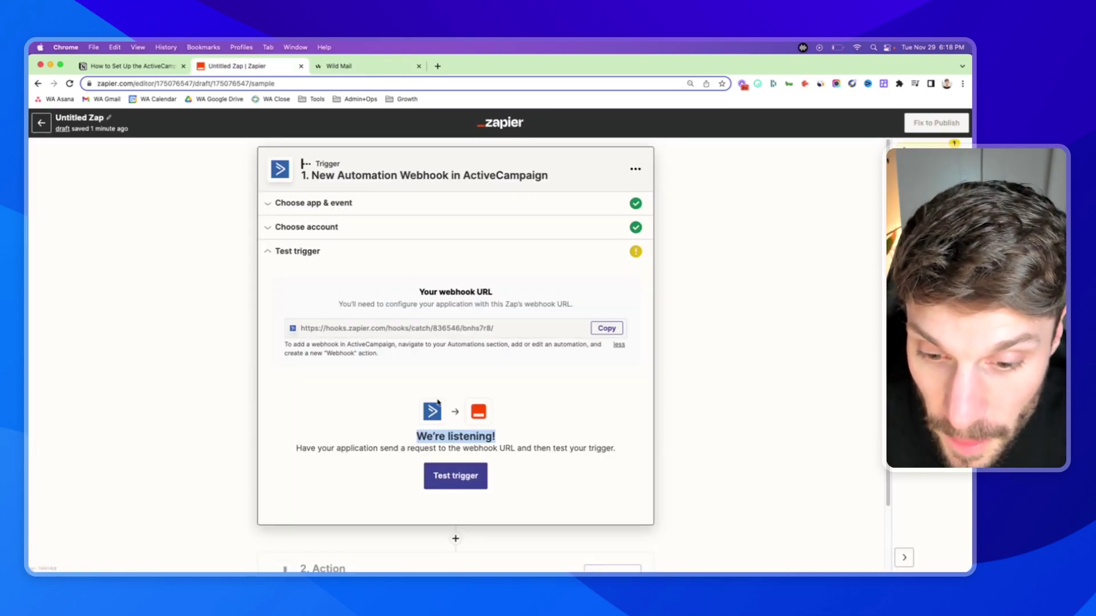
- Read the 'We're listening!' test instructions, then open ActiveCampaign's Contacts list
click(416, 447)
drag(415, 438, 495, 437)
click(372, 447)
drag(343, 448, 522, 453)
click(541, 405)
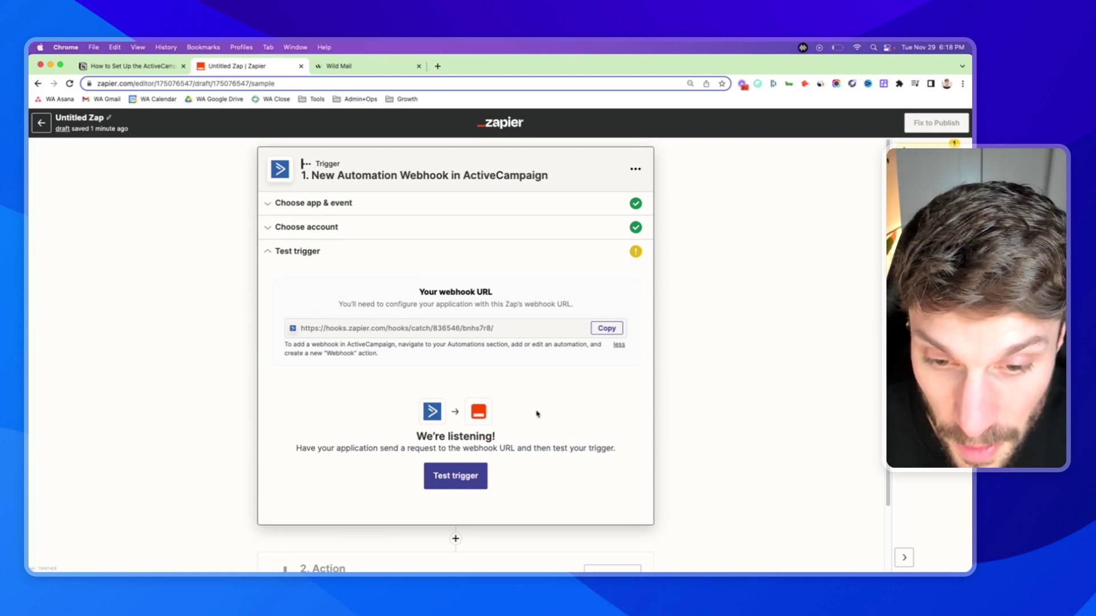
key(ctrl+Tab)
click(43, 195)
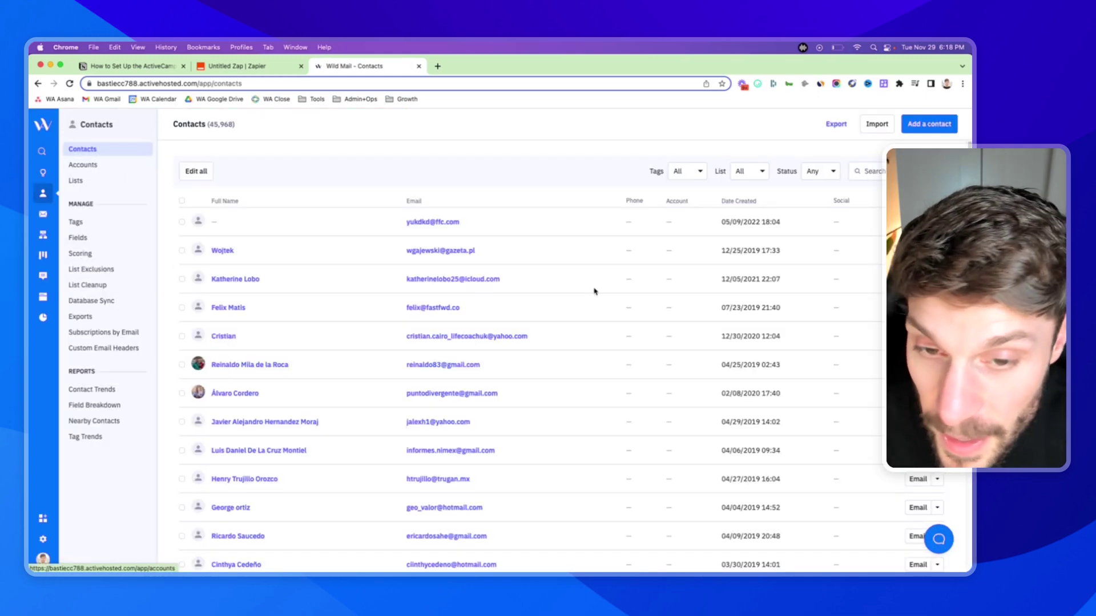
- Search Contacts for the contact by name and open their record
click(865, 171)
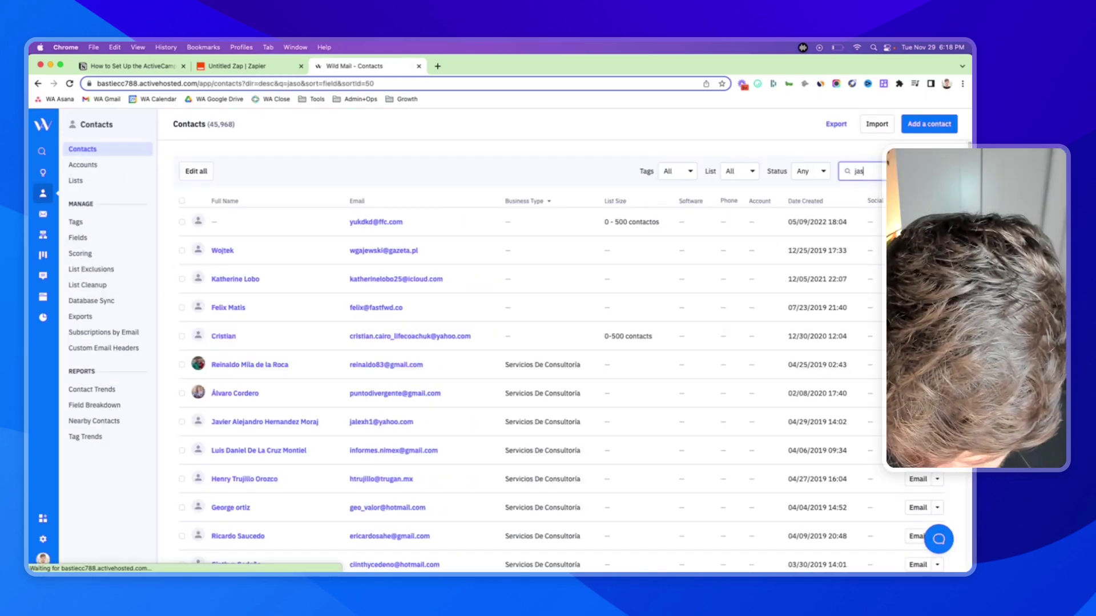
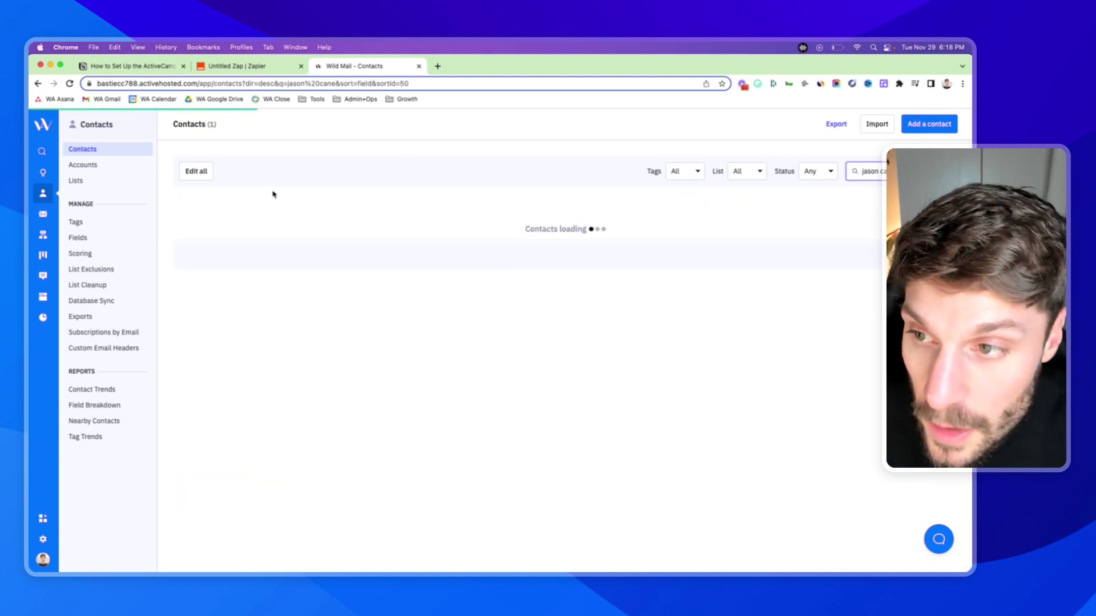
click(228, 227)
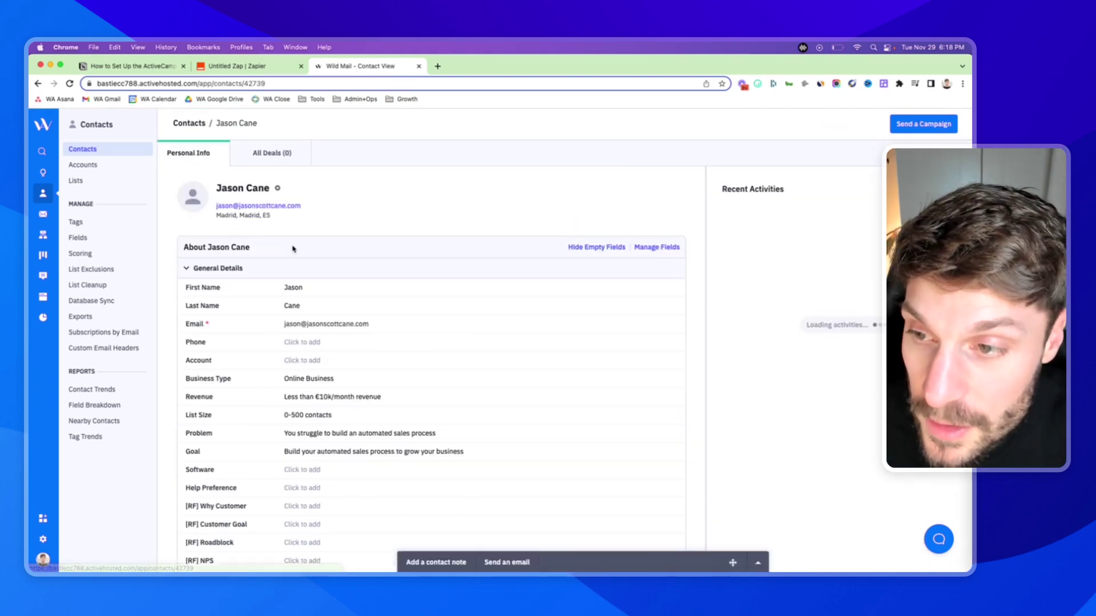
scroll(347, 277, down, 15)
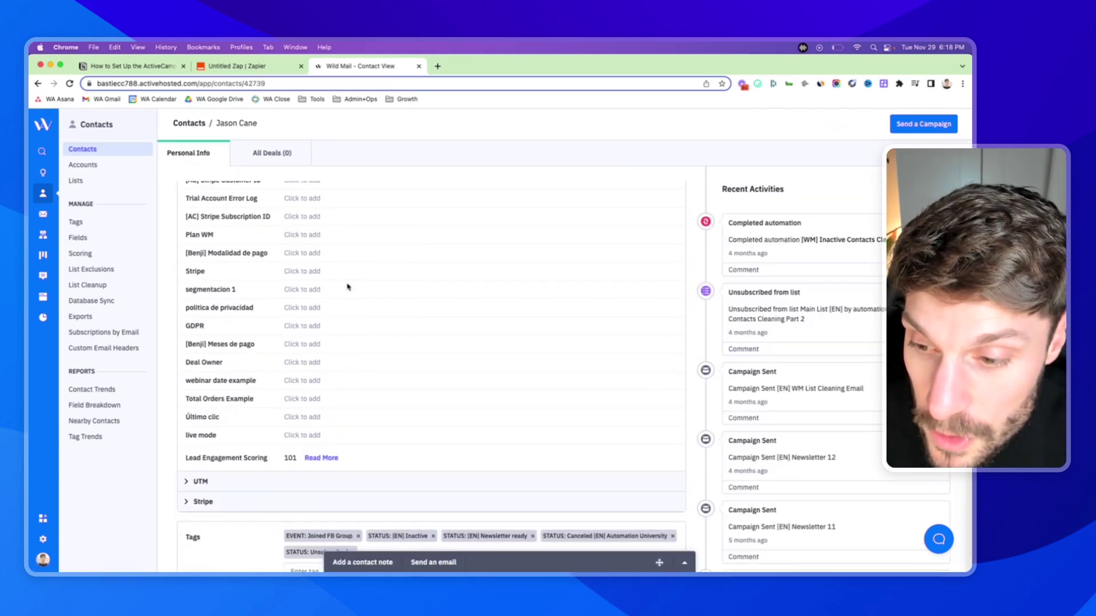
scroll(348, 287, down, 6)
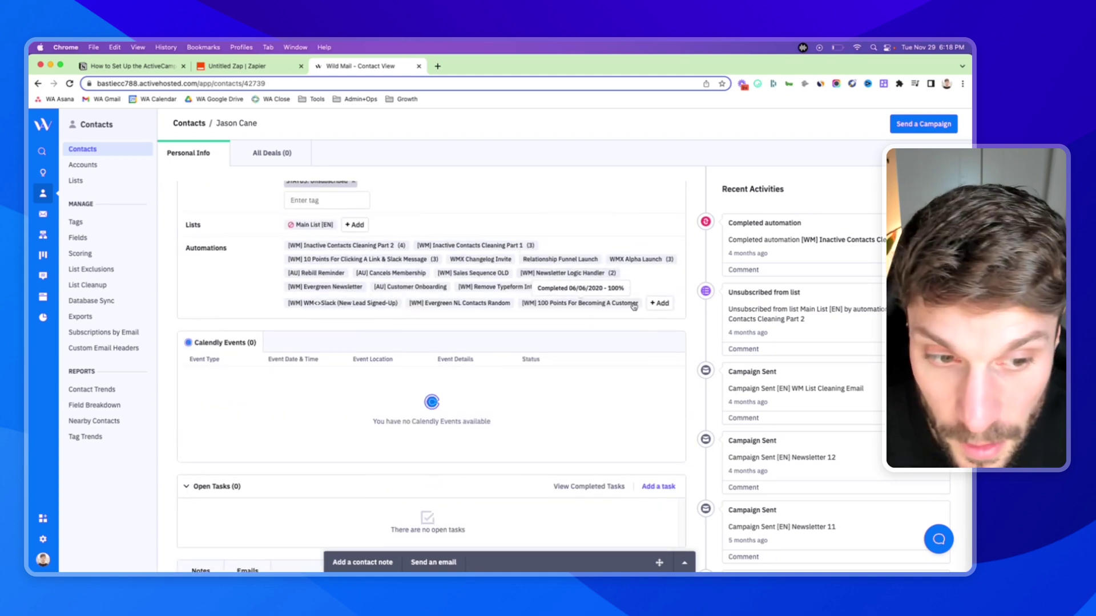
- Add the contact to the 'webhook test 1' automation via a 'webhook' search
click(660, 303)
click(562, 166)
text(webhook)
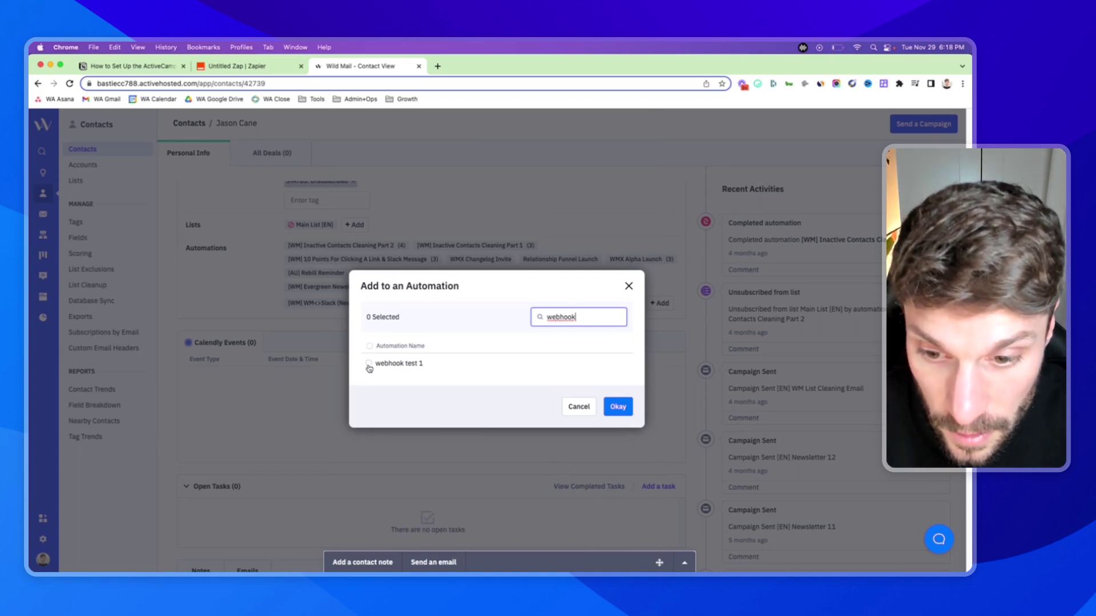
click(369, 365)
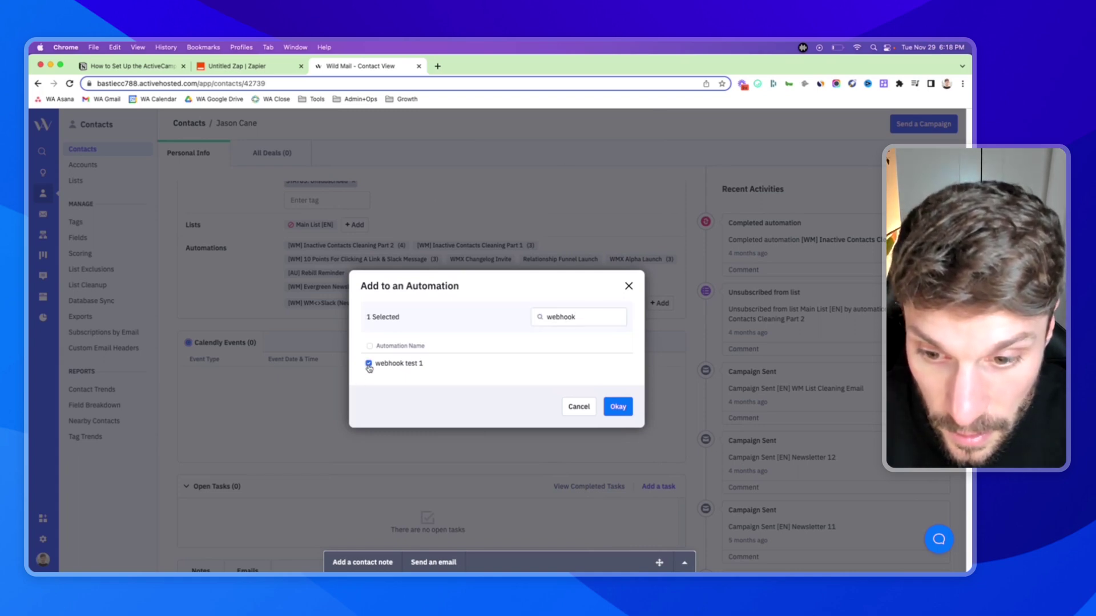
click(618, 407)
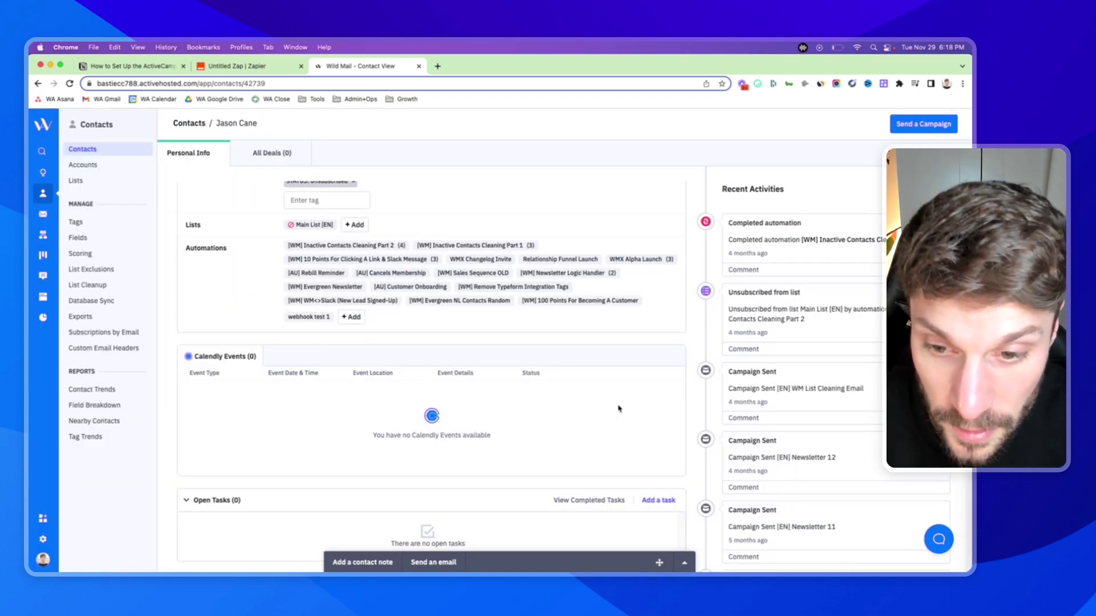
- Run the test on the ActiveCampaign webhook trigger in the Zap
click(243, 68)
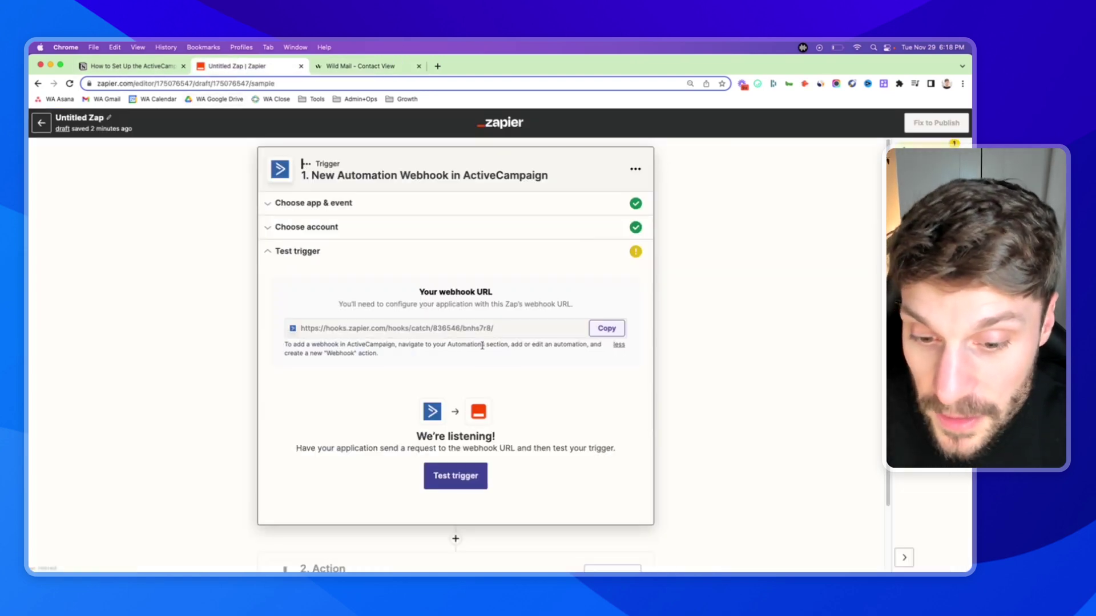
scroll(482, 345, down, 3)
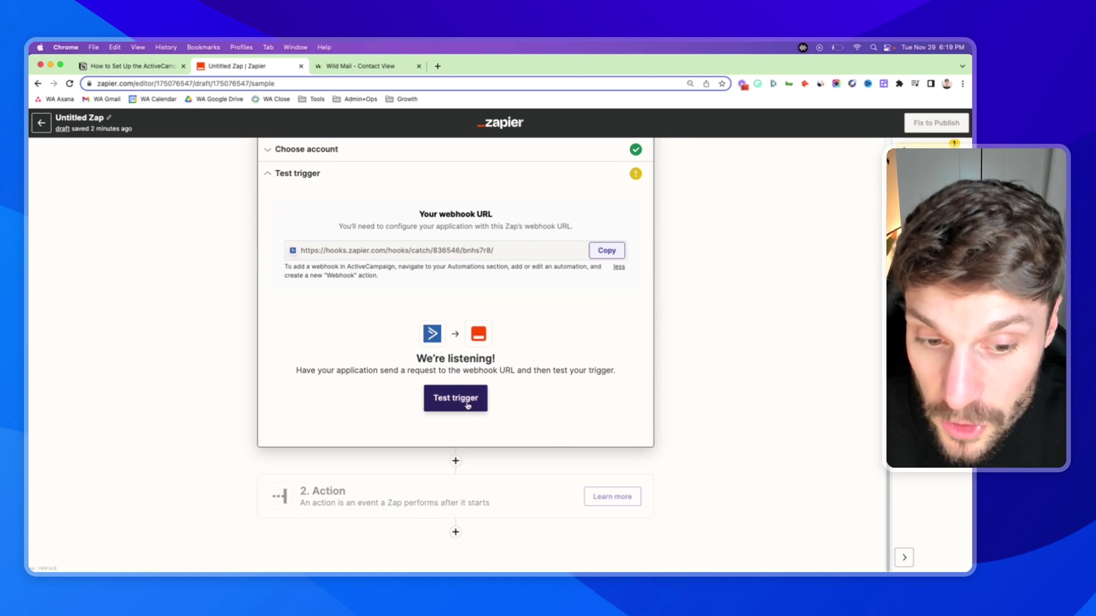
click(466, 400)
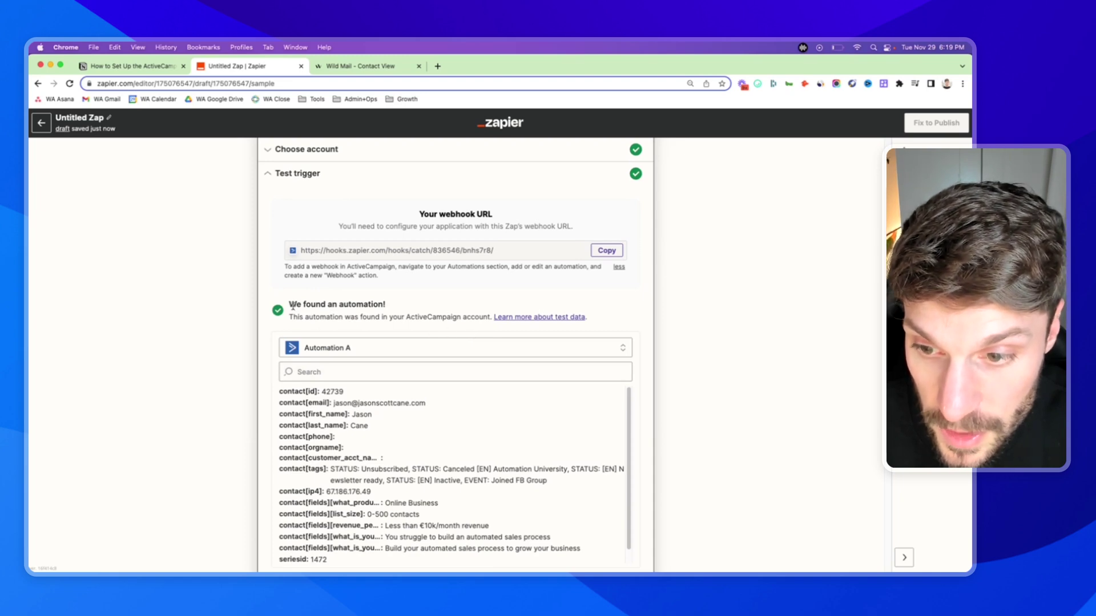
- Review the found automation's sample contact fields, including the contact's email
drag(293, 307, 479, 318)
scroll(445, 318, down, 2)
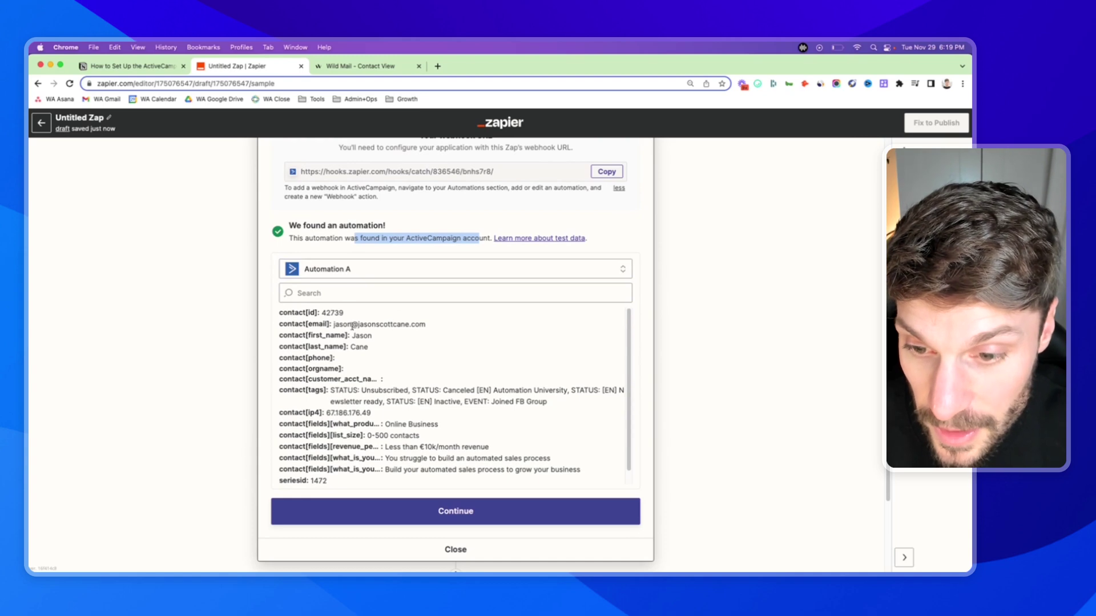
drag(334, 324, 435, 327)
click(388, 351)
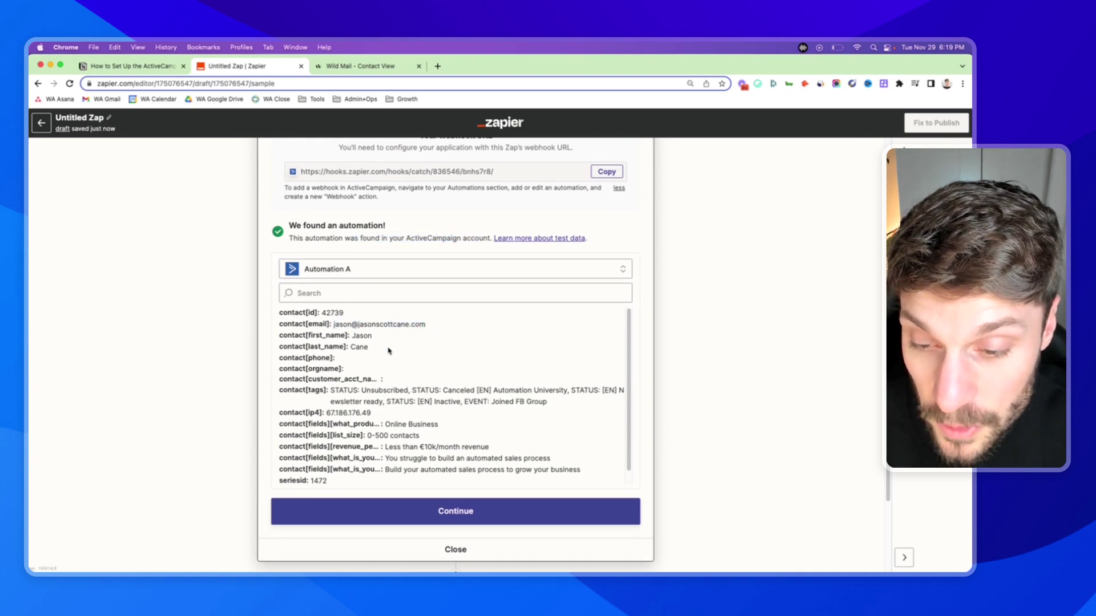
drag(351, 337, 363, 337)
scroll(399, 342, up, 5)
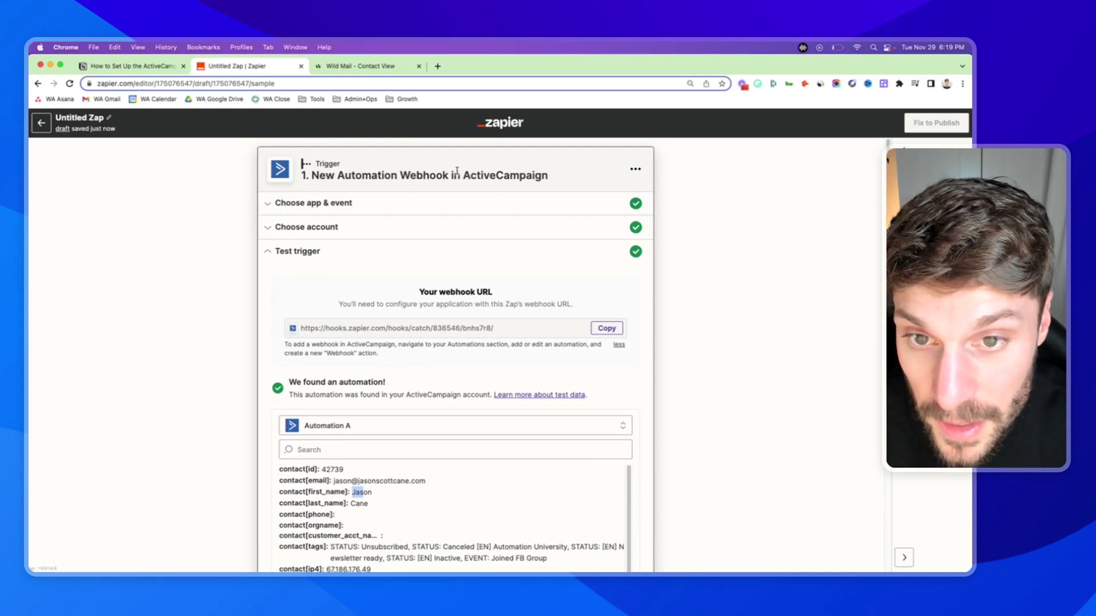
scroll(416, 441, down, 5)
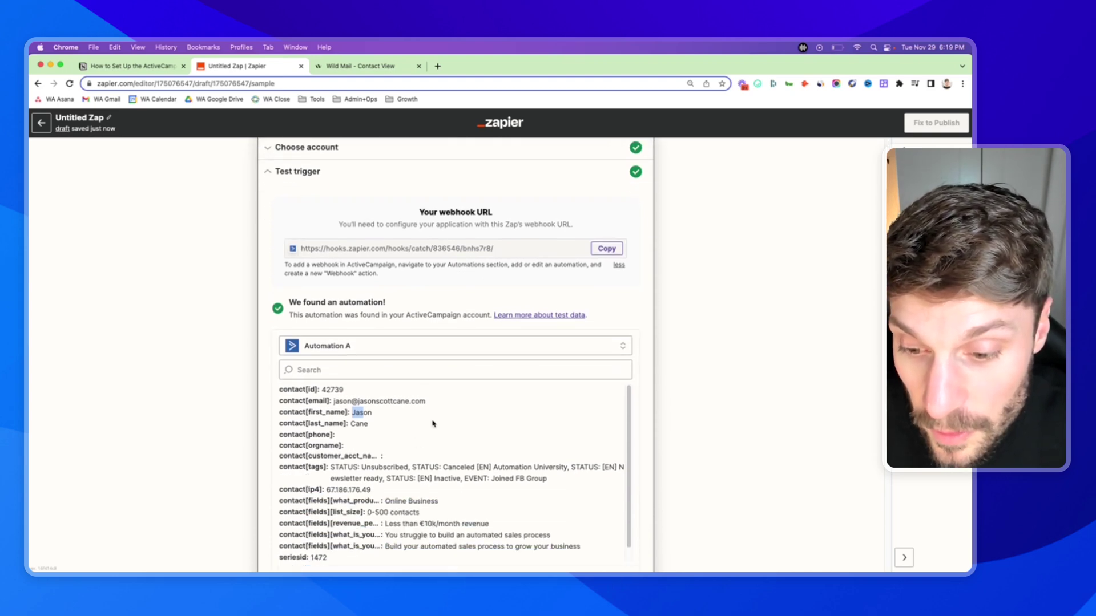
scroll(399, 331, down, 5)
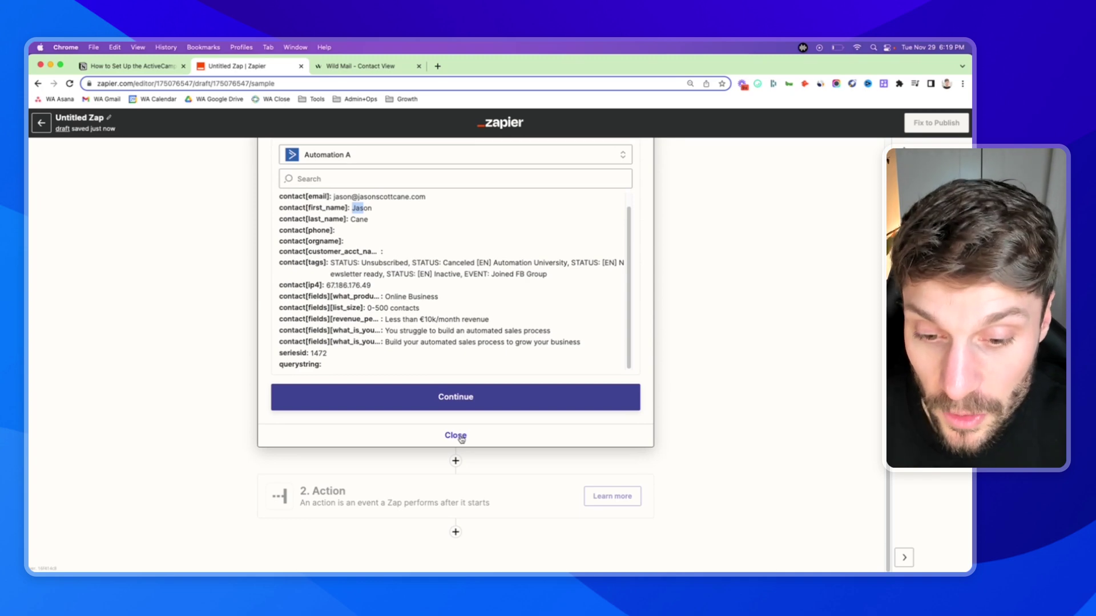
scroll(413, 330, up, 5)
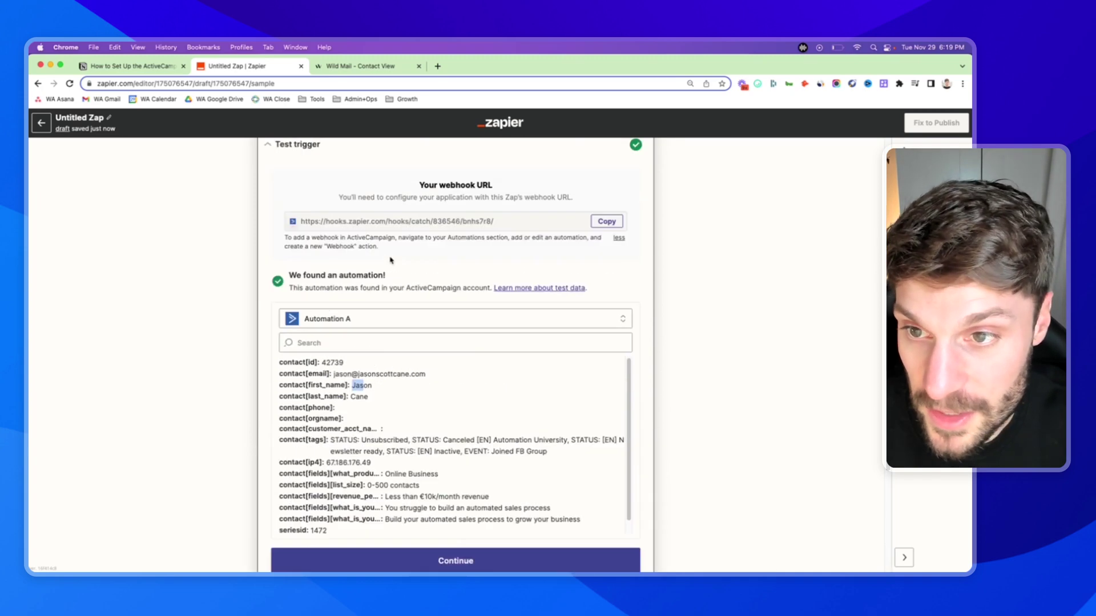
scroll(368, 231, up, 2)
scroll(419, 268, down, 6)
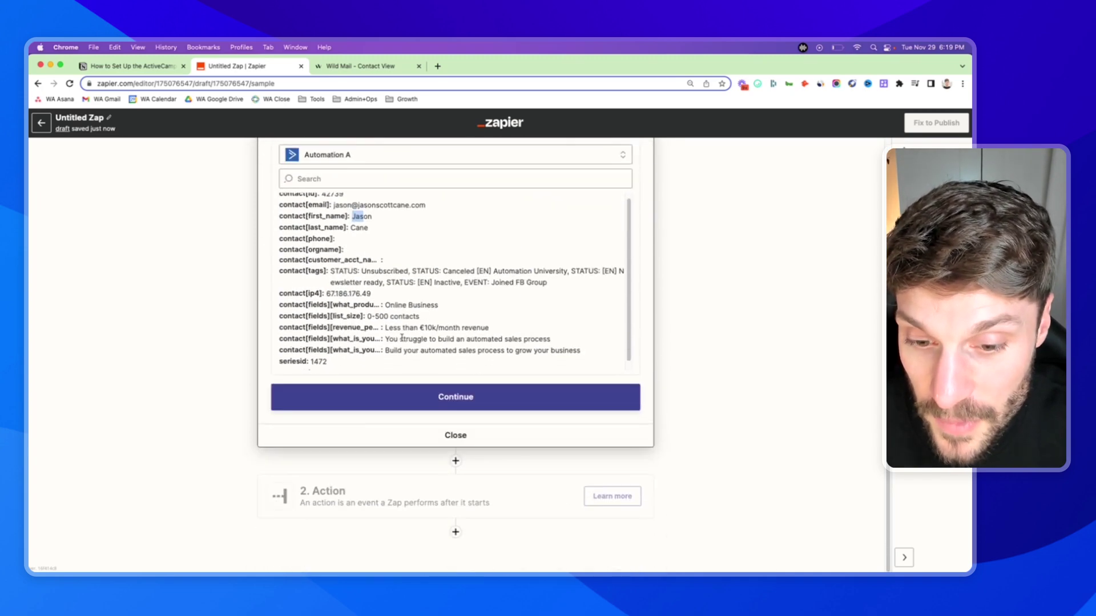
scroll(416, 353, down, 1)
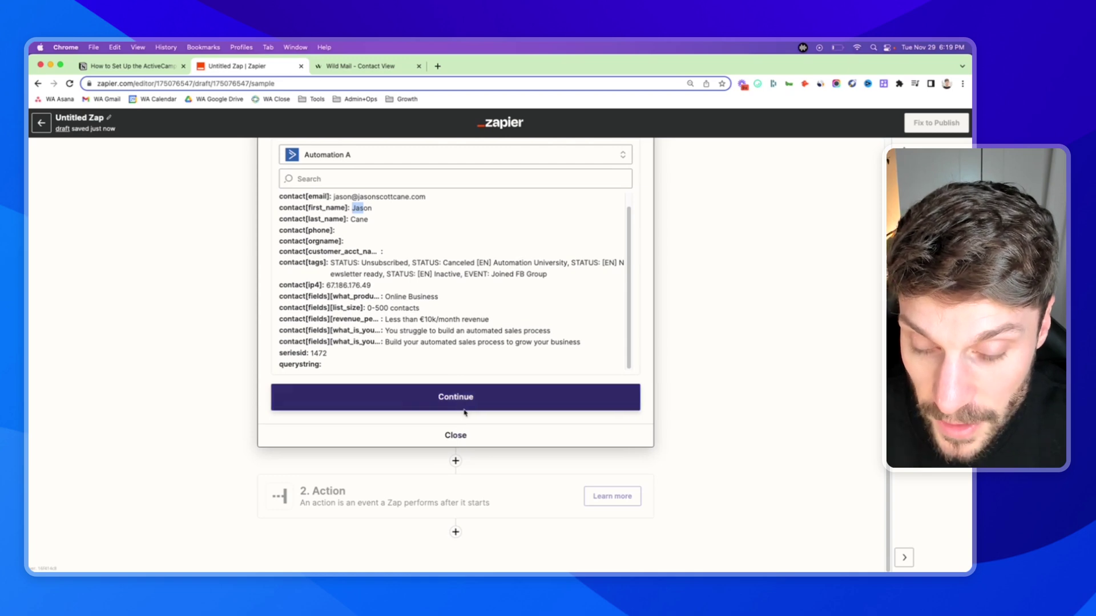
- Accept the trigger data and move on to the action step
click(465, 404)
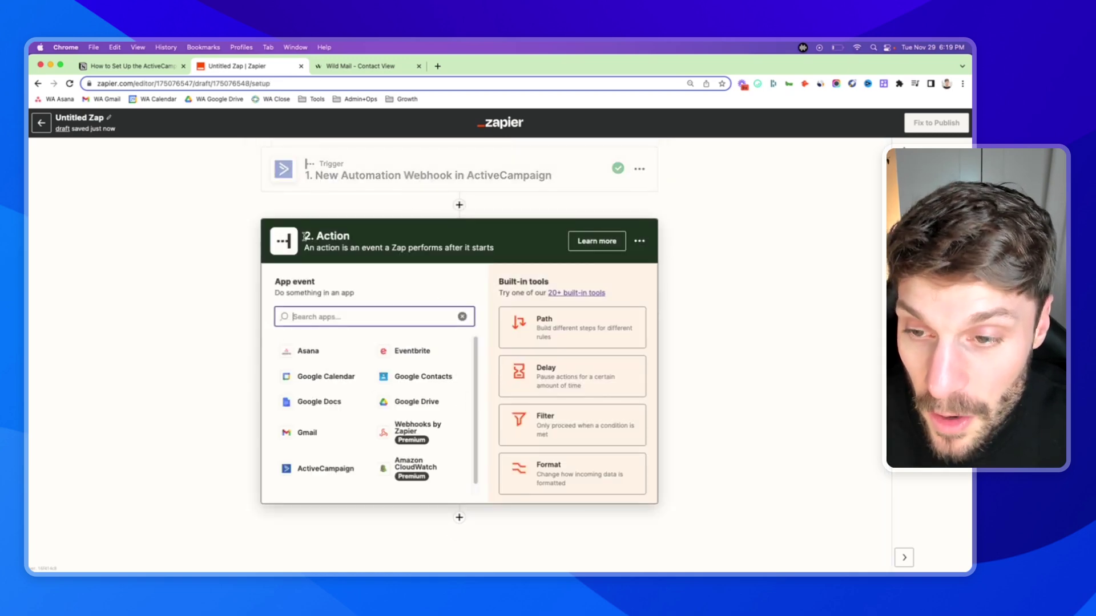
drag(306, 236, 358, 242)
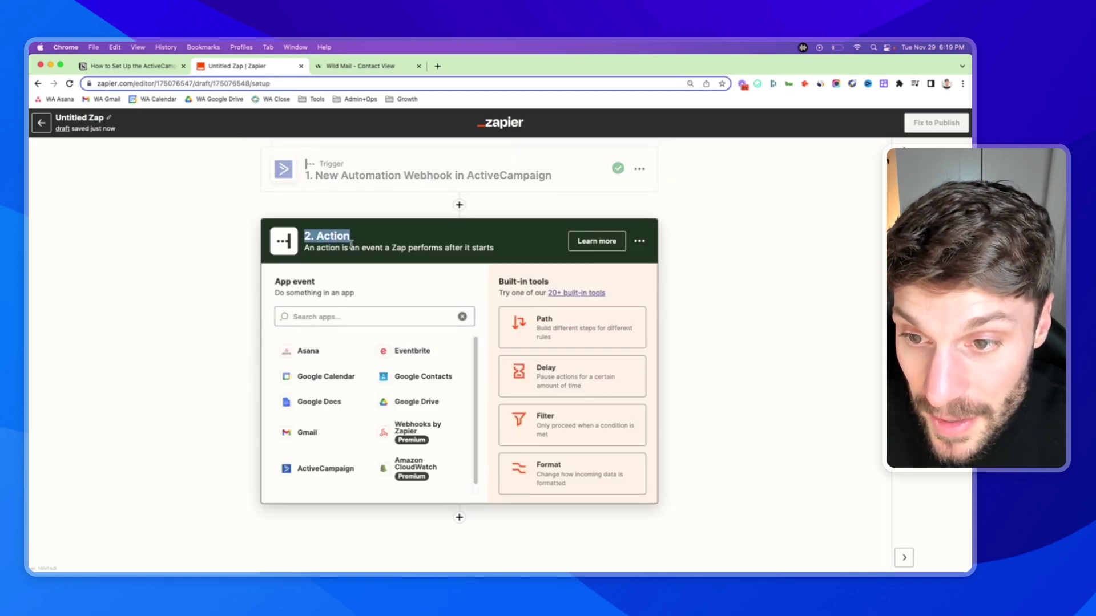
click(351, 244)
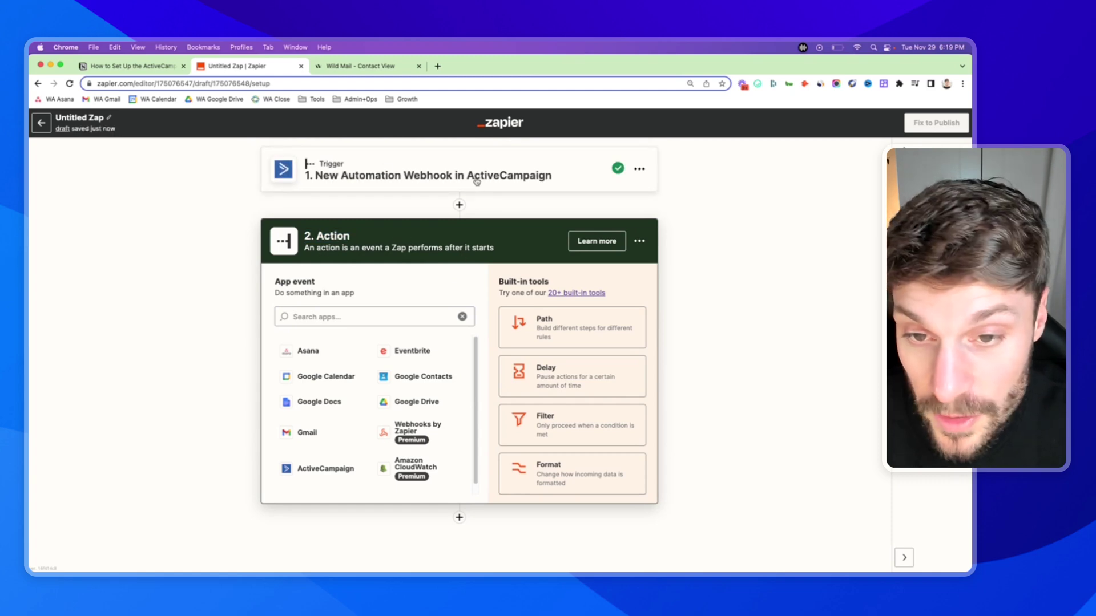
- Set the action app to Slack with the Send Channel Message event
click(343, 316)
text(slack)
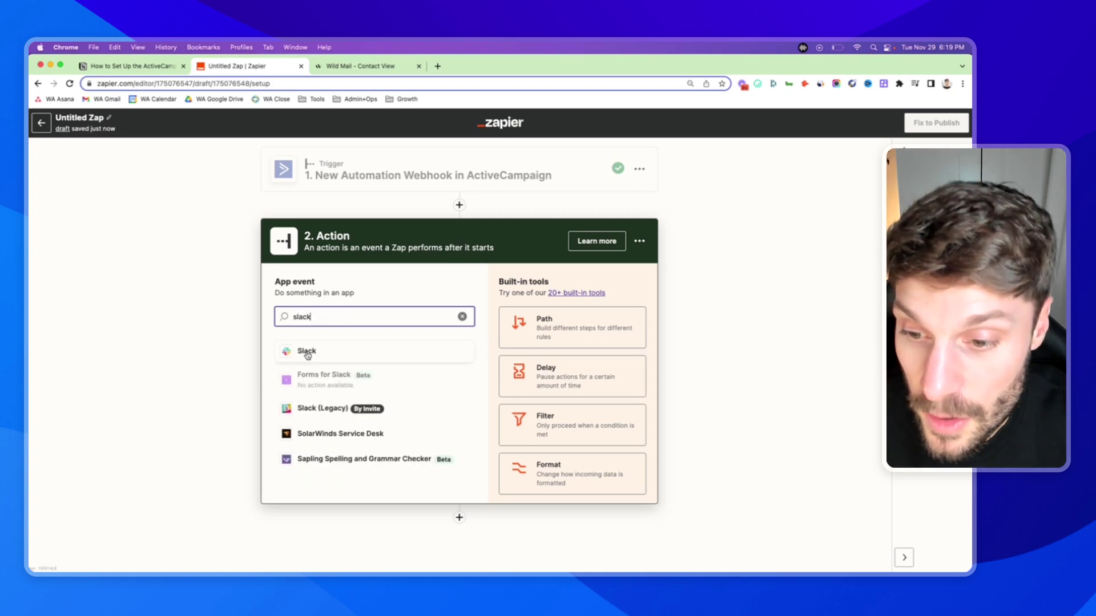
click(308, 355)
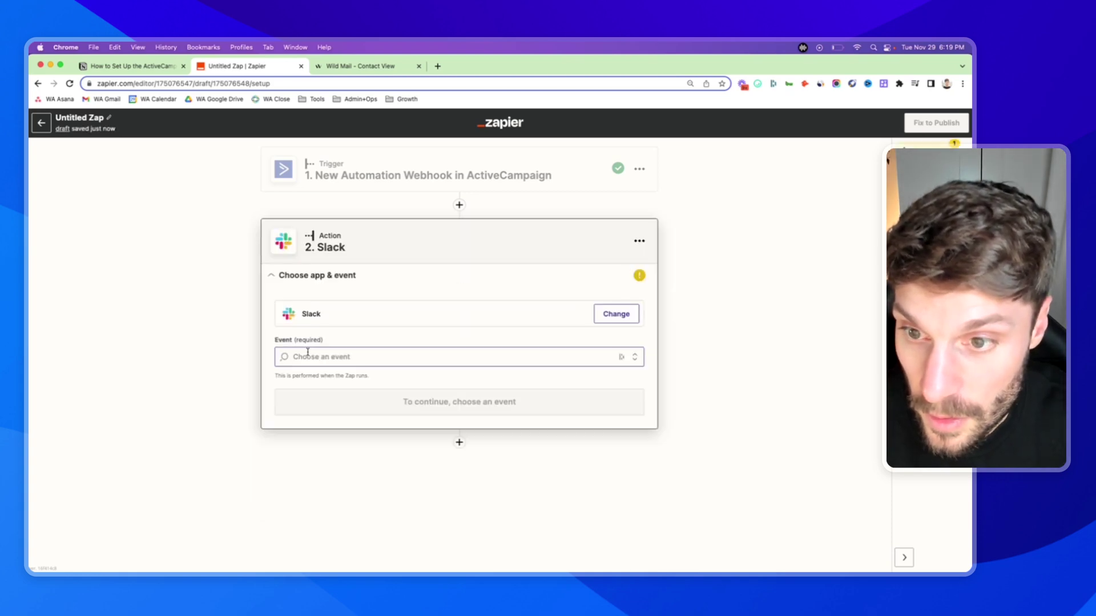
click(378, 357)
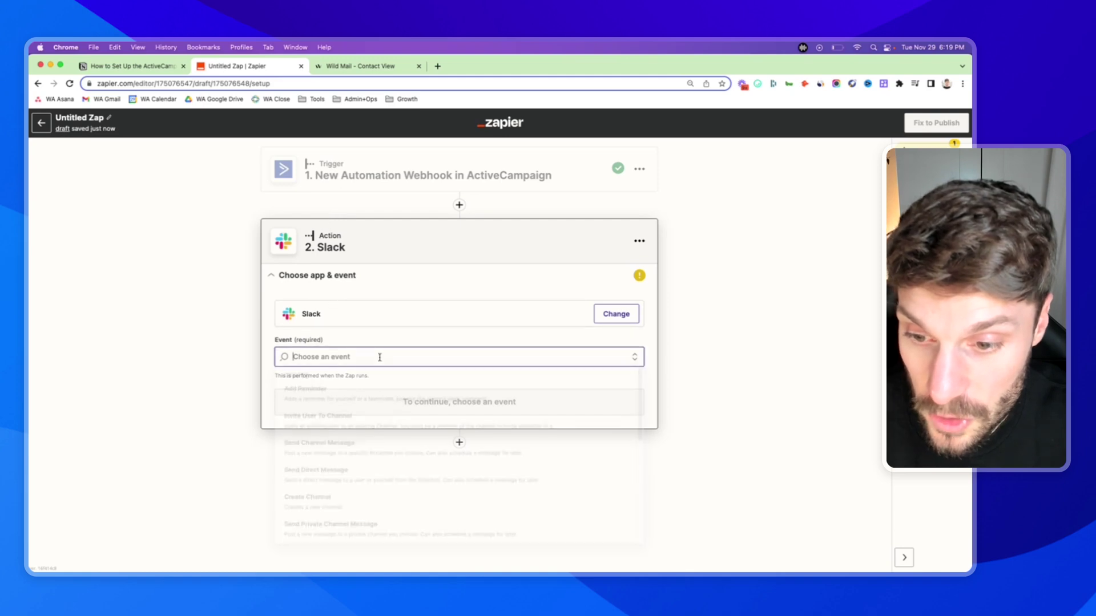
scroll(341, 429, down, 2)
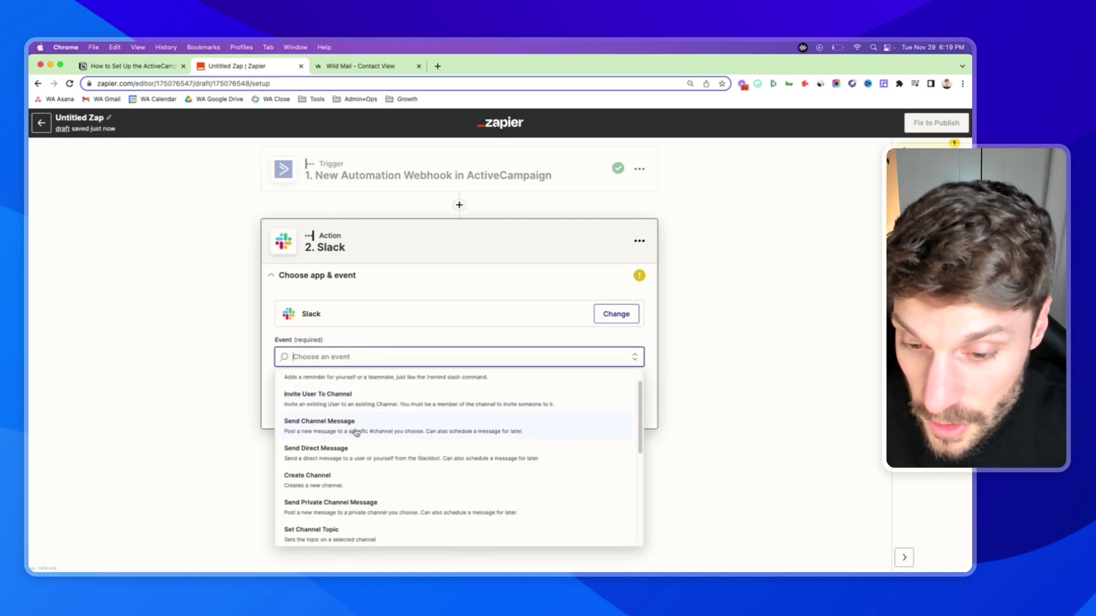
click(356, 433)
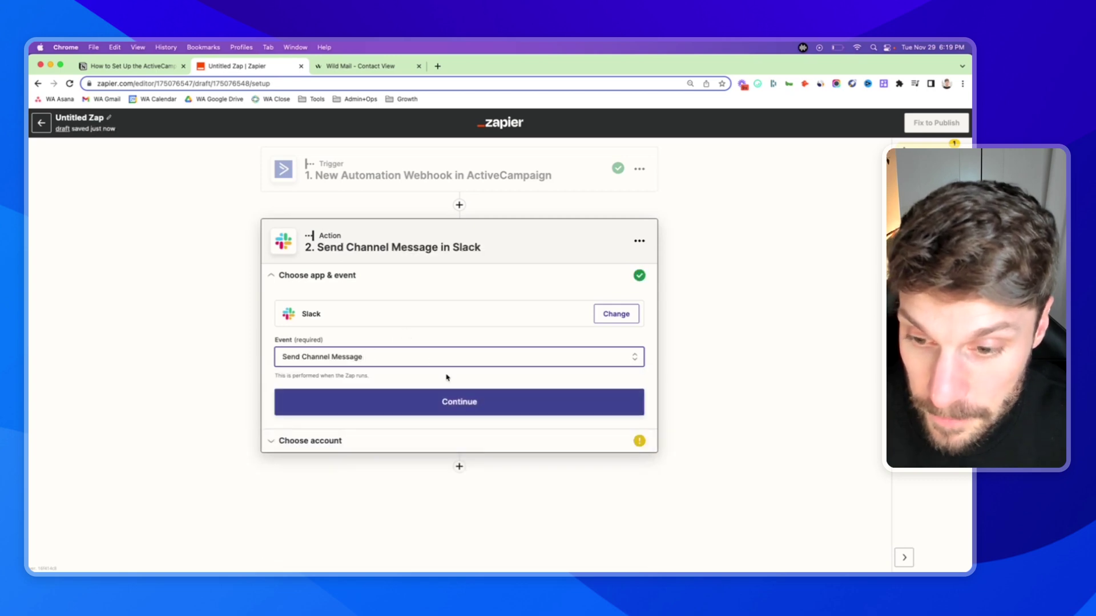
- Connect the already linked Slack workspace account to the step
click(461, 407)
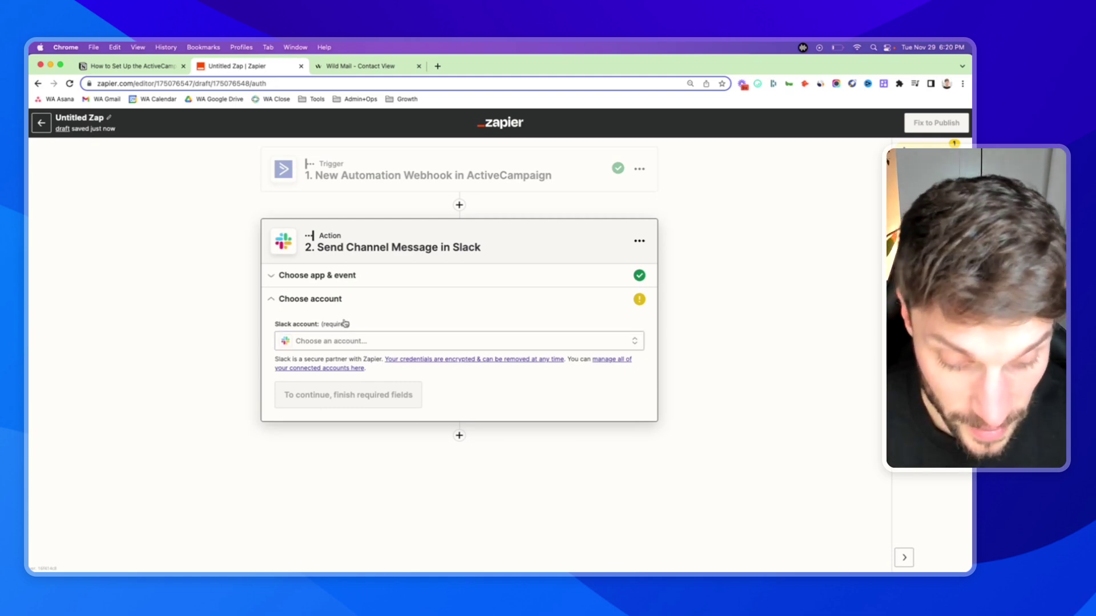
click(394, 342)
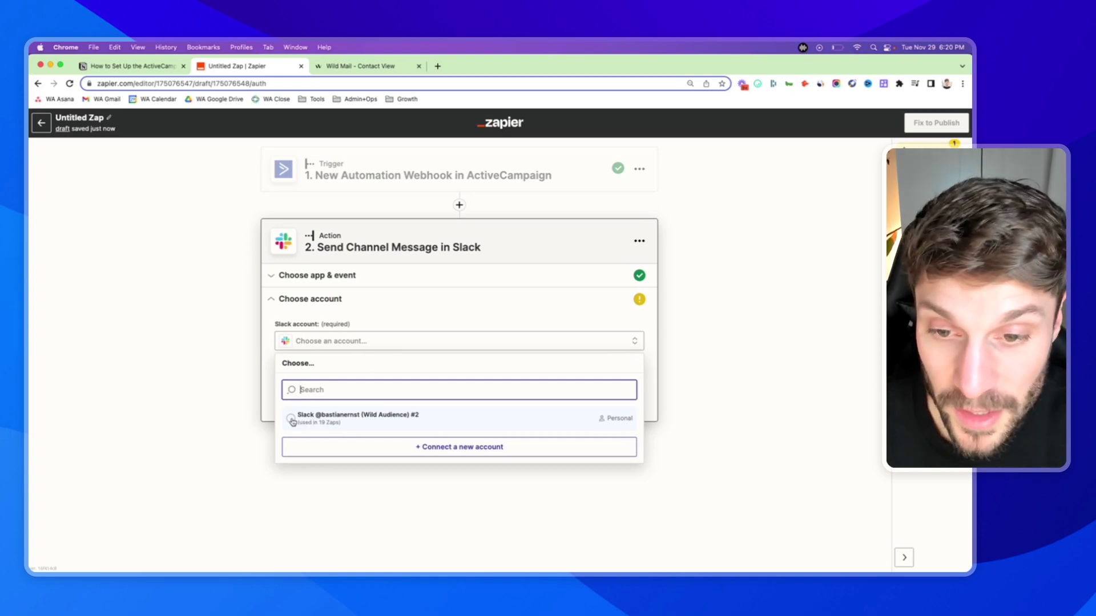
click(290, 423)
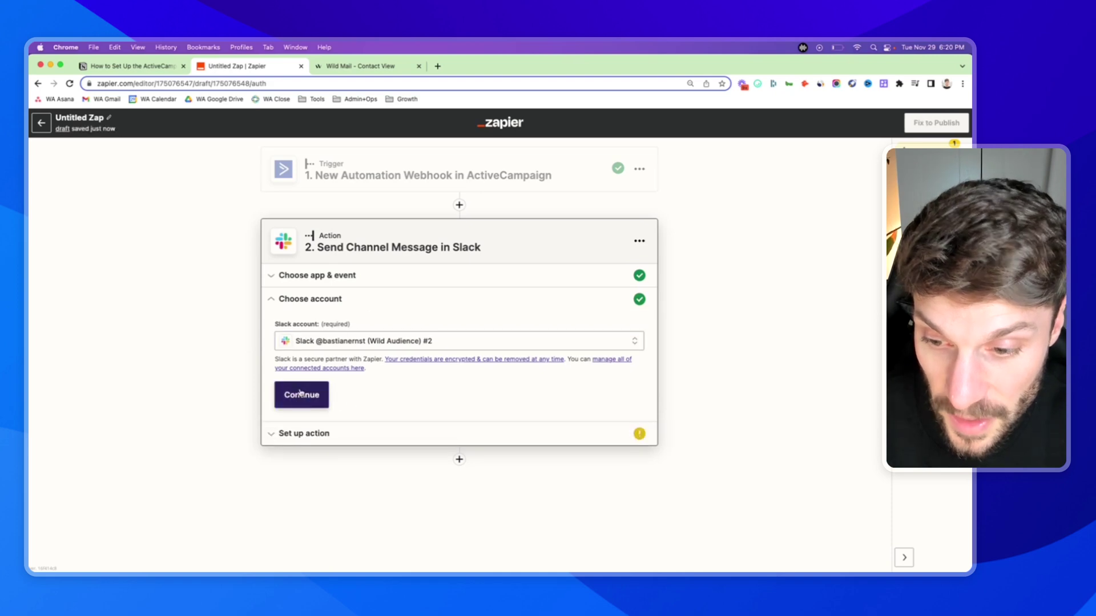
click(302, 395)
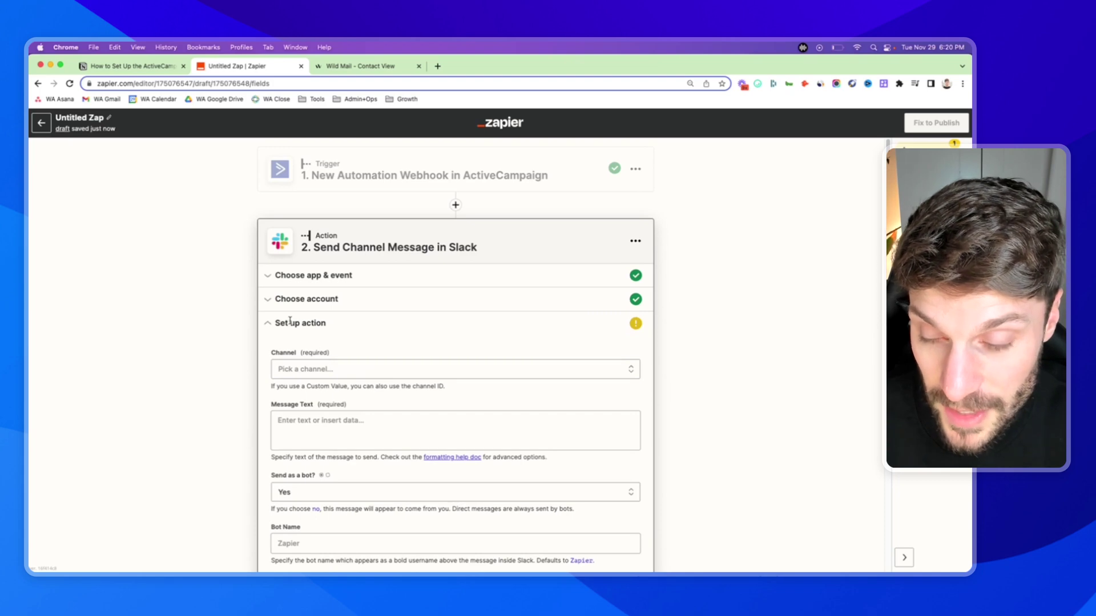
- Set the Slack channel to sales
click(351, 372)
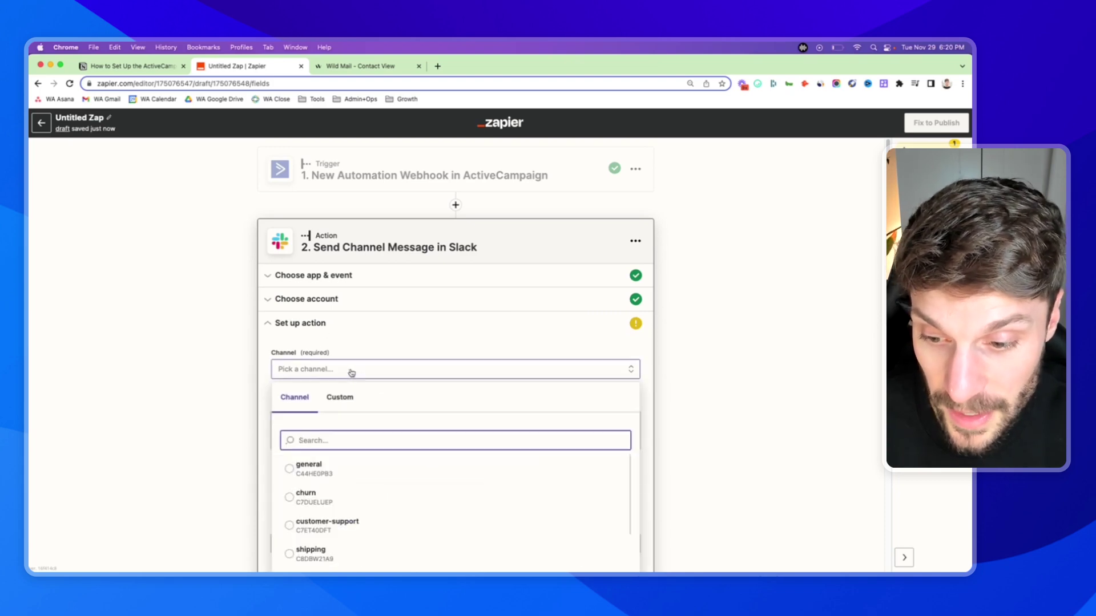
scroll(370, 425, down, 1)
scroll(354, 455, down, 5)
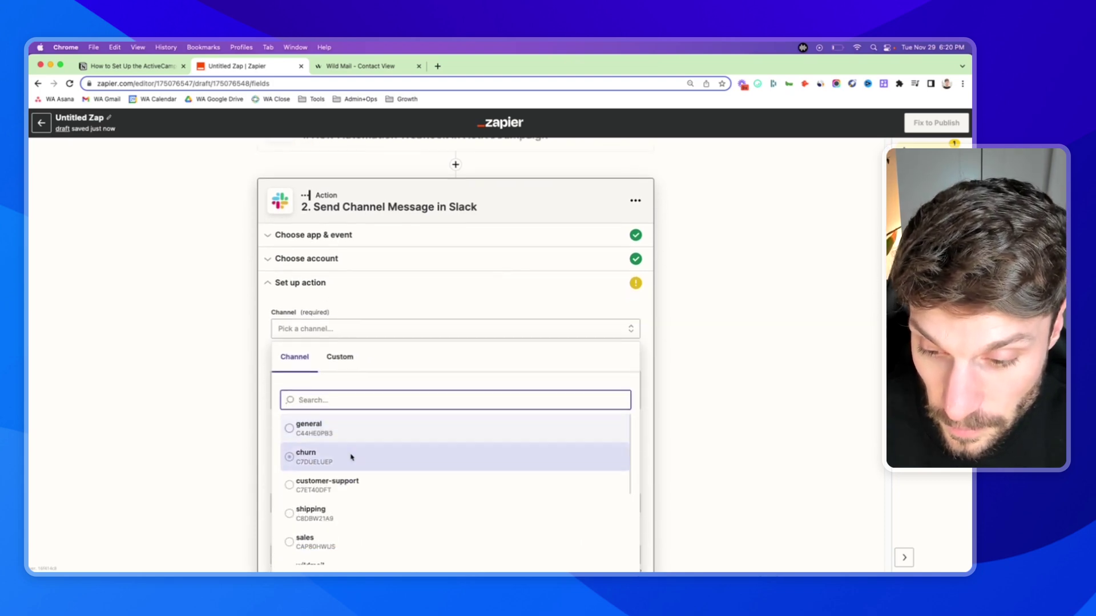
scroll(354, 455, down, 8)
scroll(351, 478, down, 3)
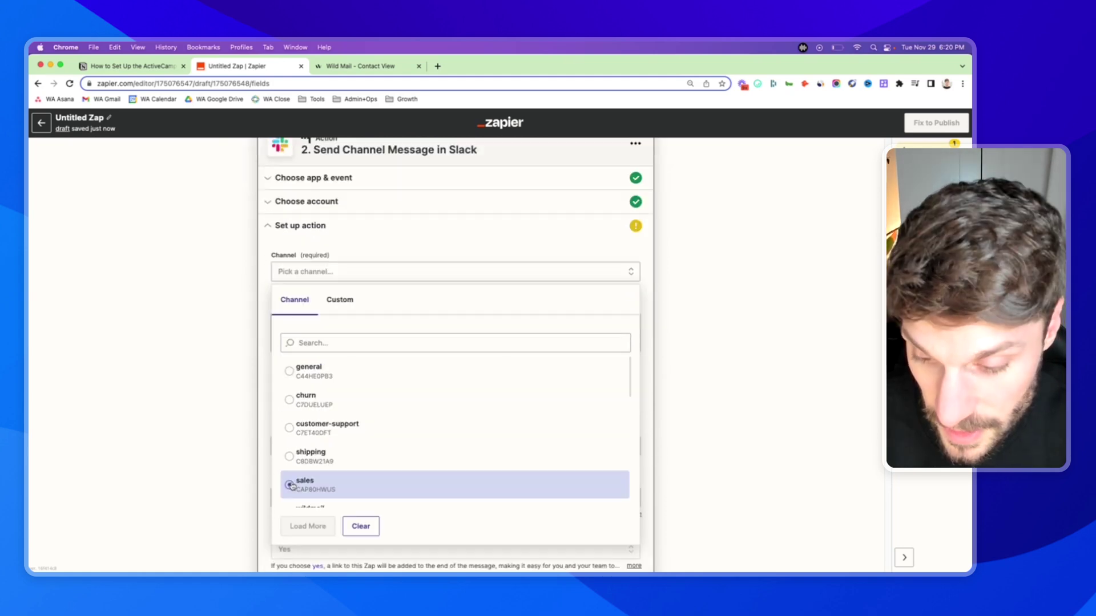
click(351, 484)
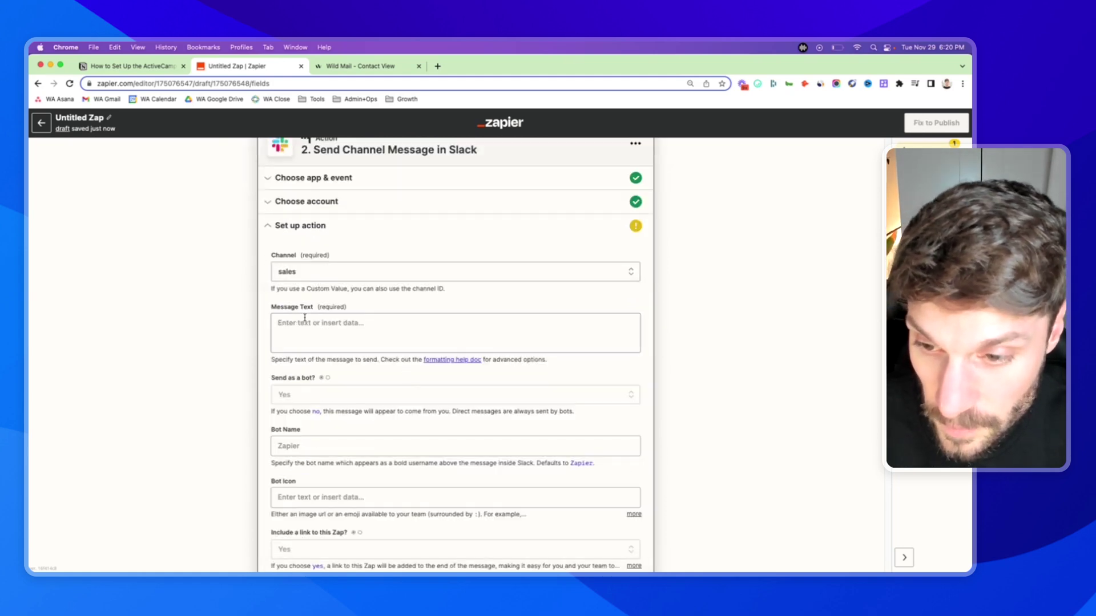
- Enter 'test' as the message text and review the remaining fields
click(353, 323)
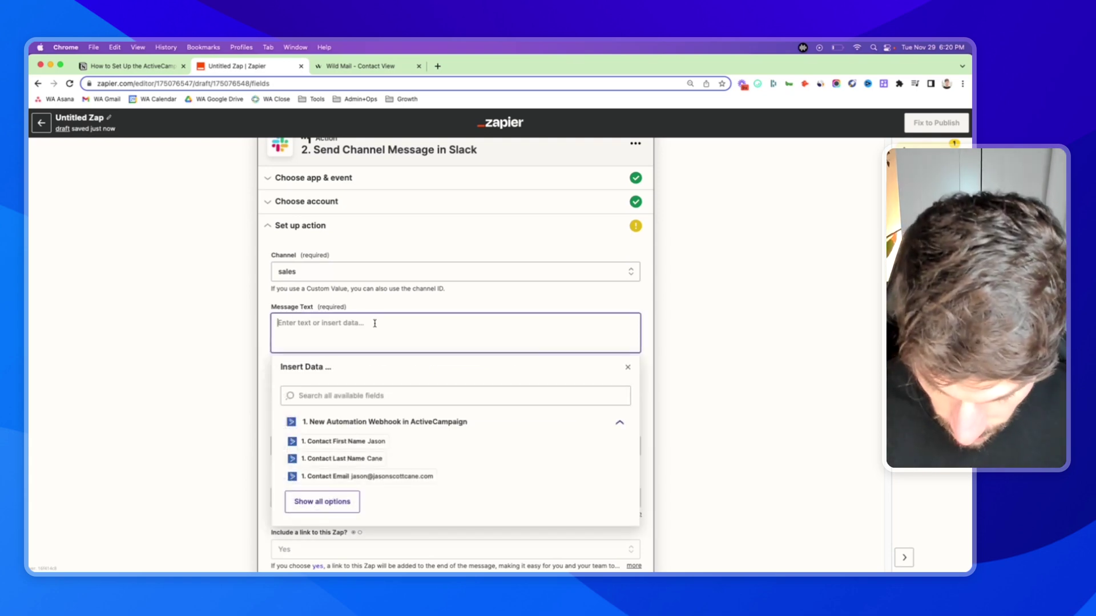
text(test)
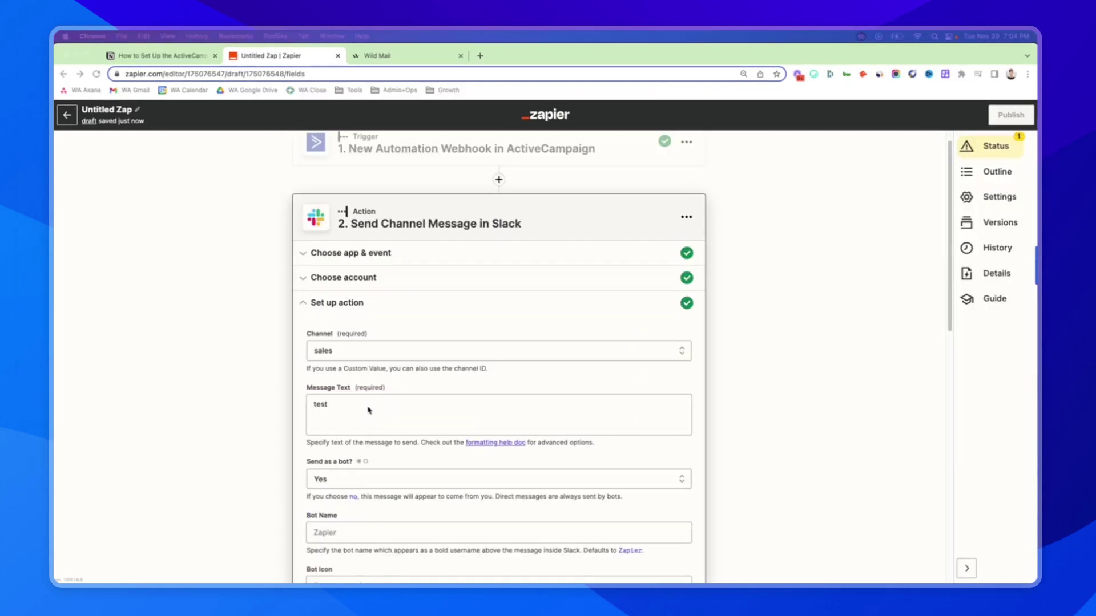
click(361, 406)
click(362, 407)
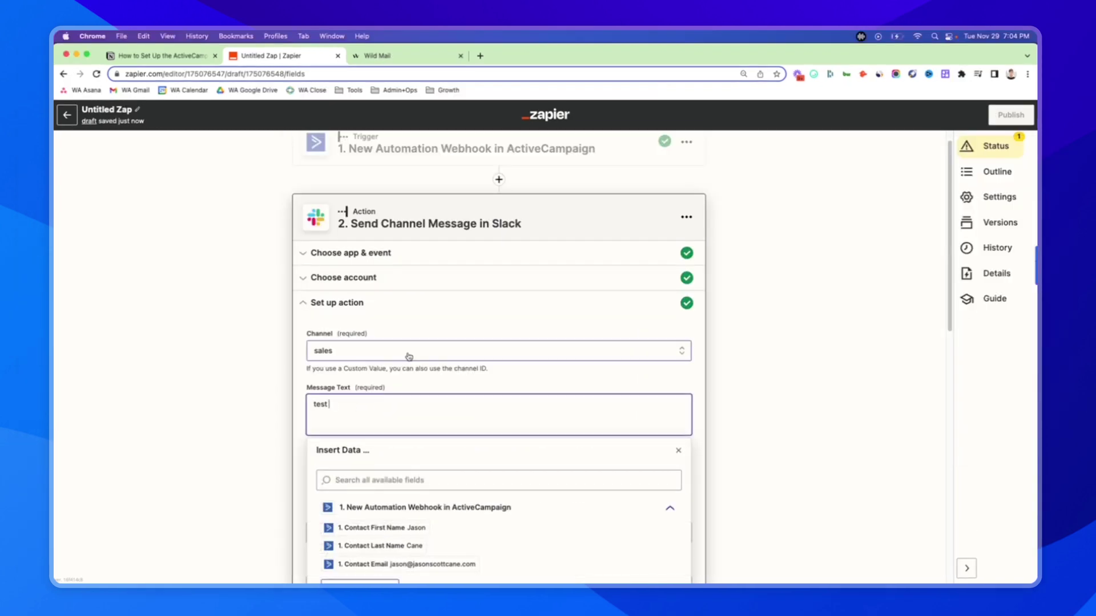
scroll(441, 341, up, 1)
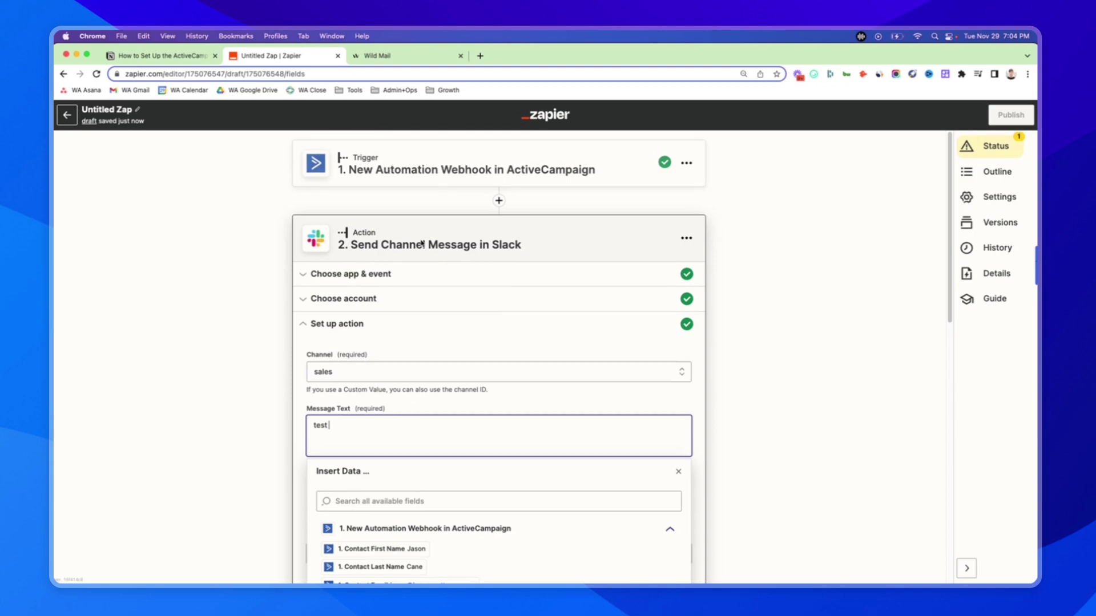
scroll(628, 308, down, 1)
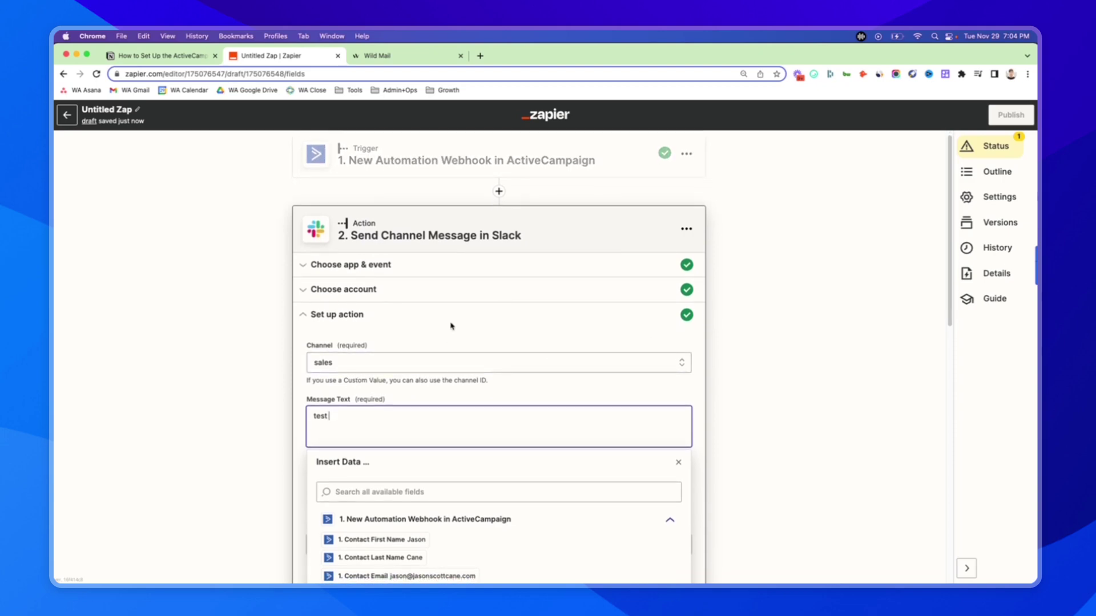
scroll(408, 439, down, 1)
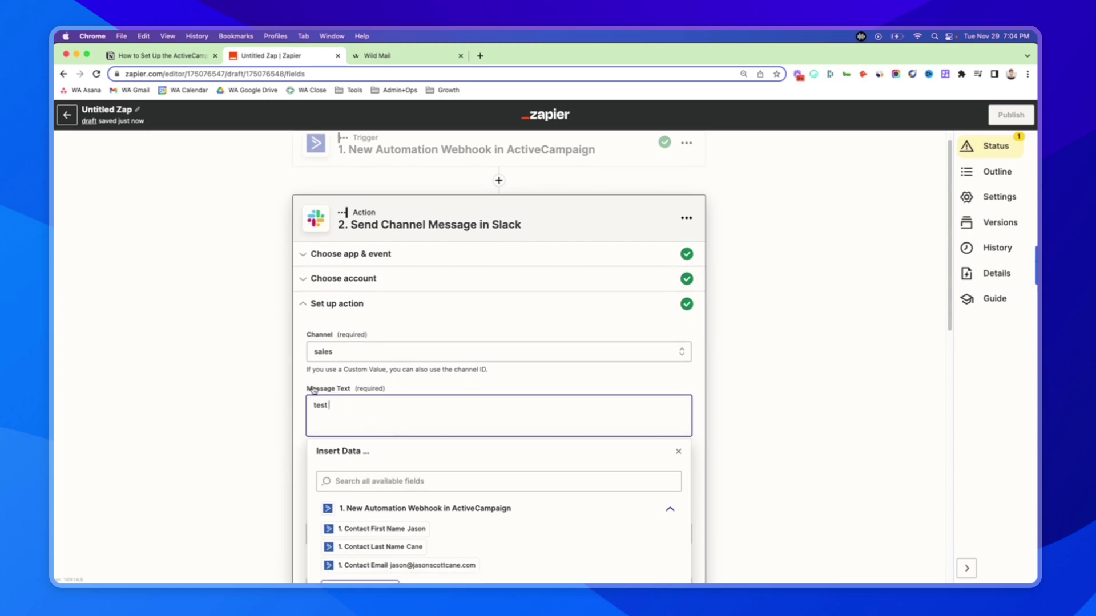
scroll(345, 407, down, 5)
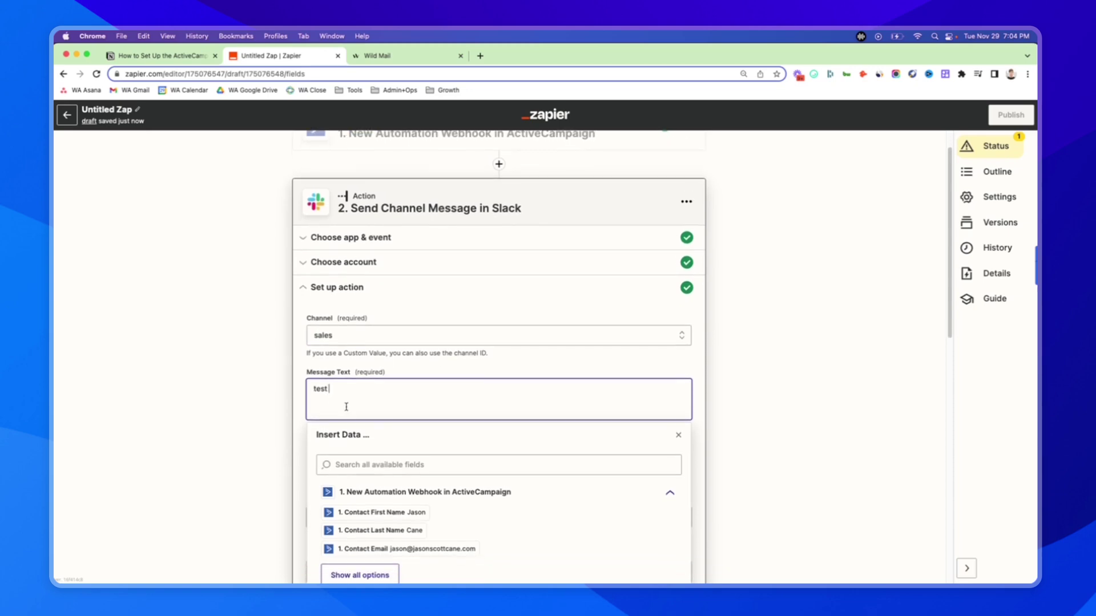
drag(316, 351, 358, 351)
scroll(366, 347, up, 5)
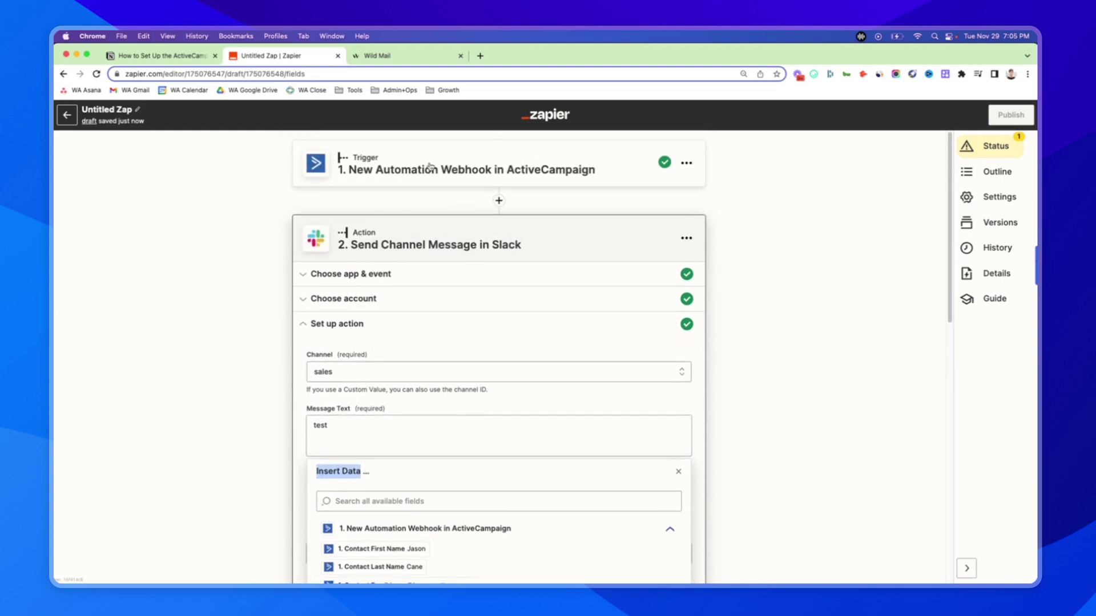
- Review the ActiveCampaign trigger's account and test sample data
click(441, 177)
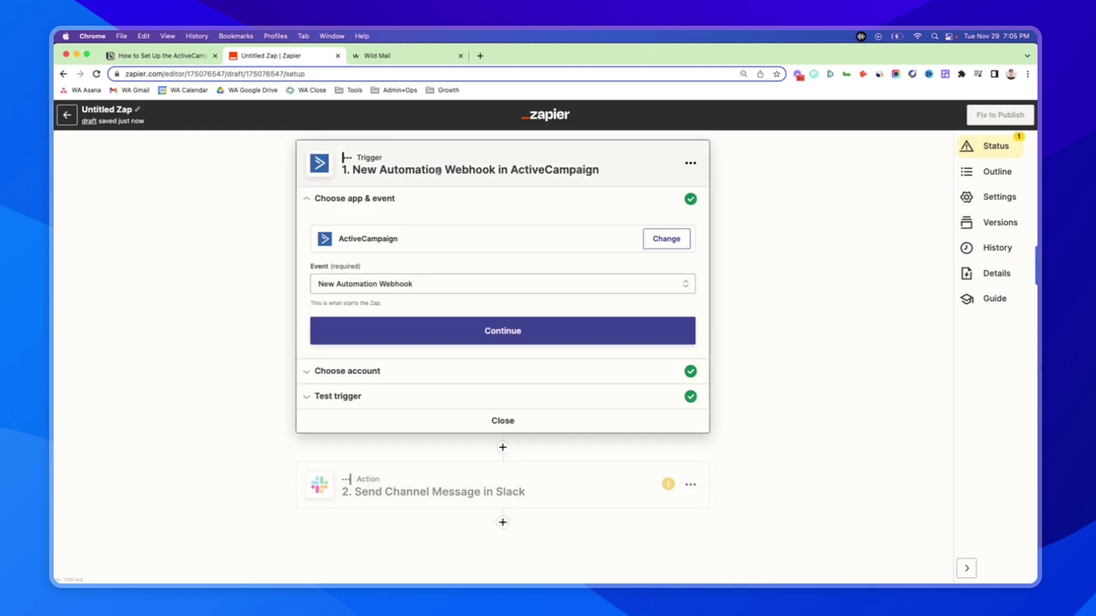
click(392, 370)
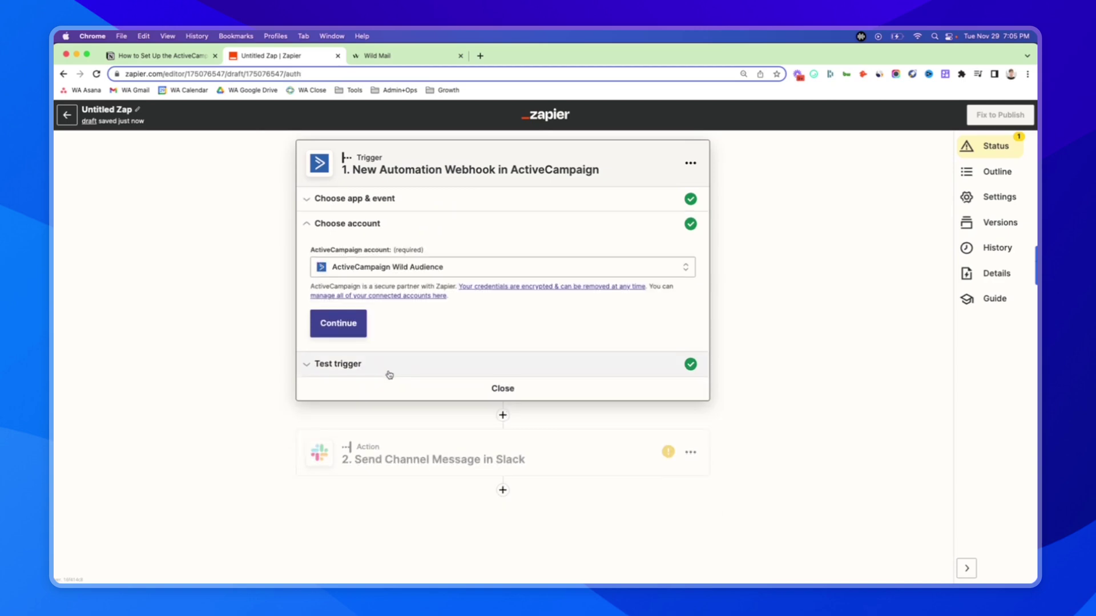
click(389, 375)
scroll(433, 430, down, 1)
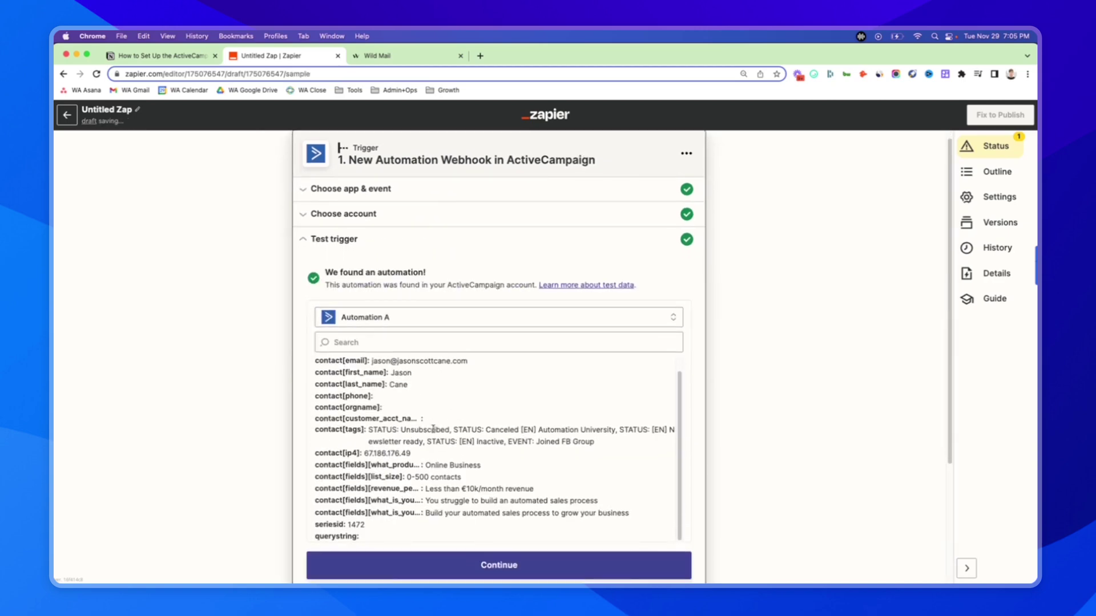
drag(357, 431, 319, 431)
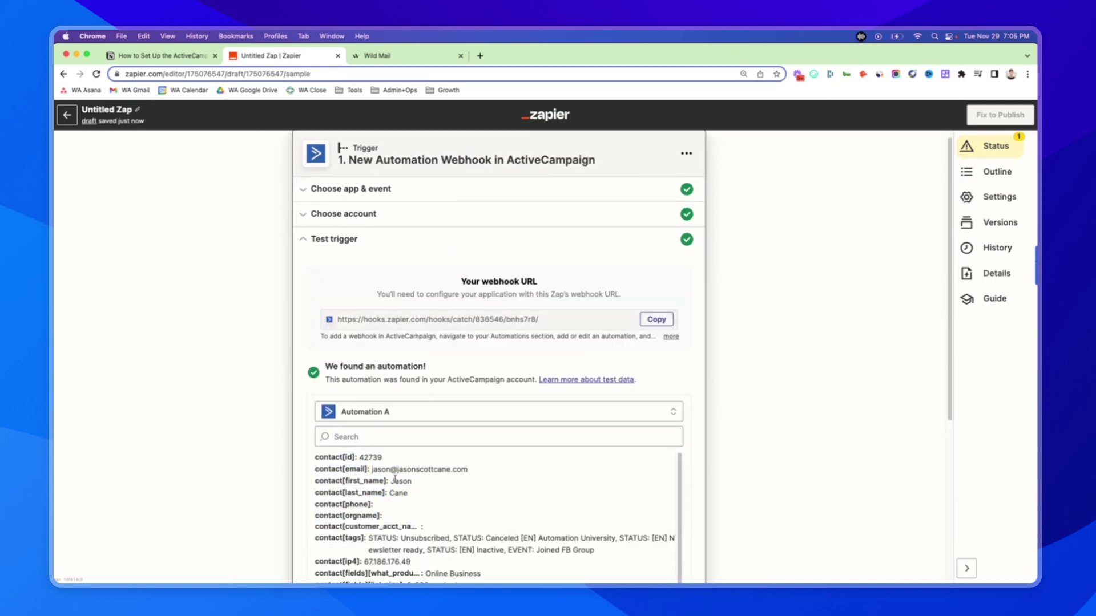
scroll(479, 394, down, 5)
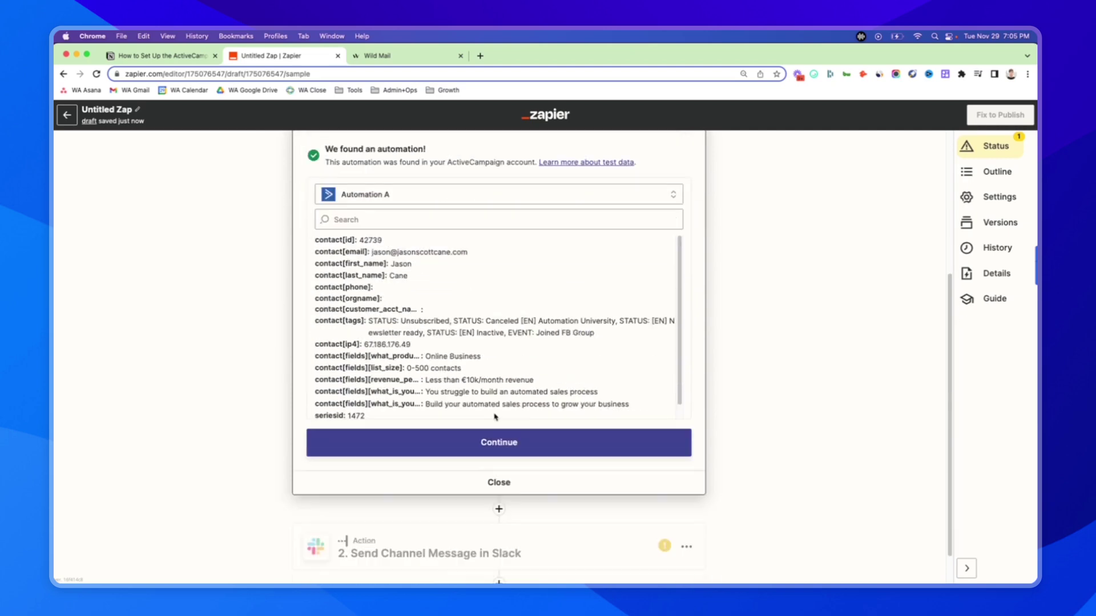
click(429, 529)
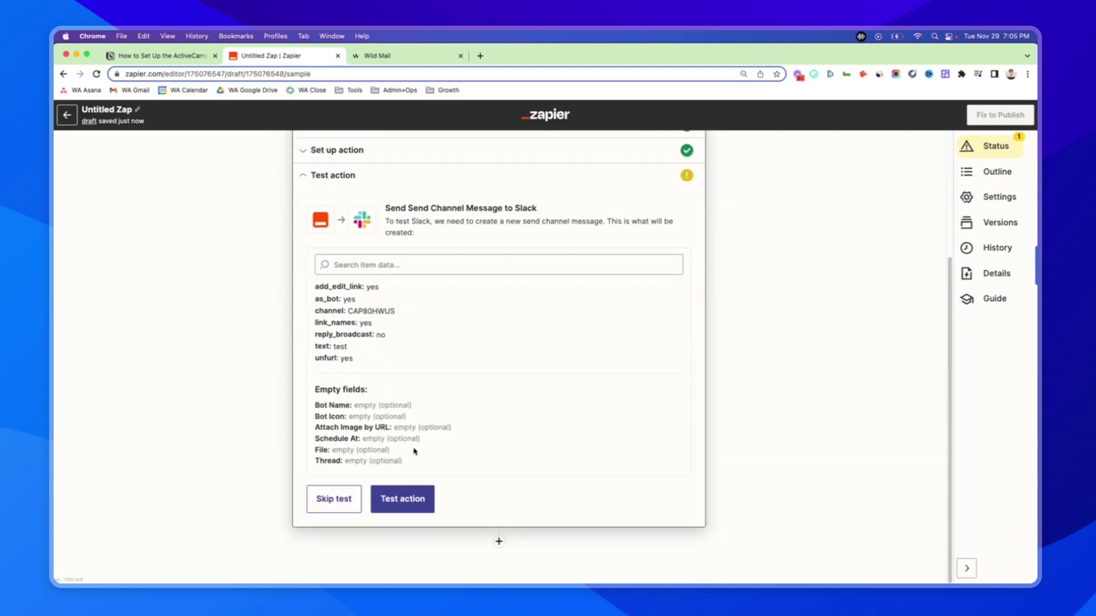
- Insert Contact First Name, Last Name and Email into the Slack message text
click(351, 323)
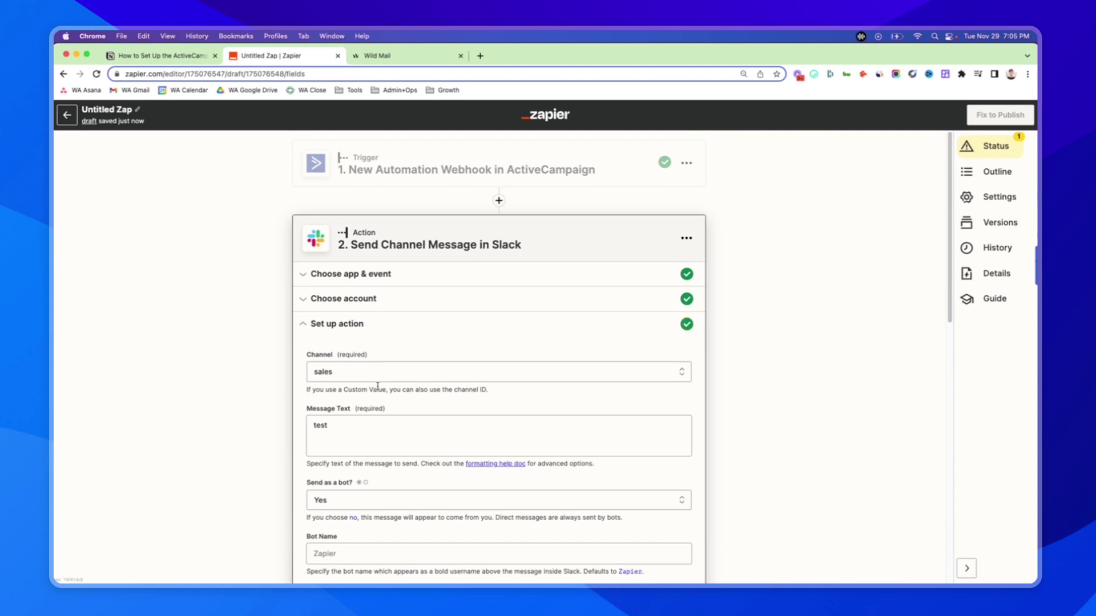
click(352, 423)
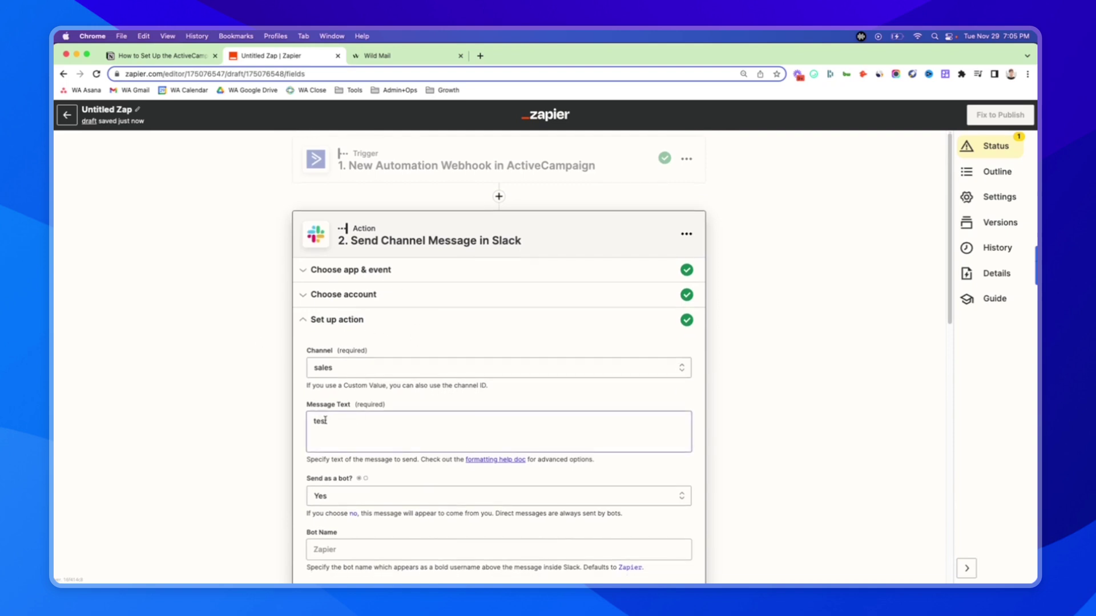
click(328, 422)
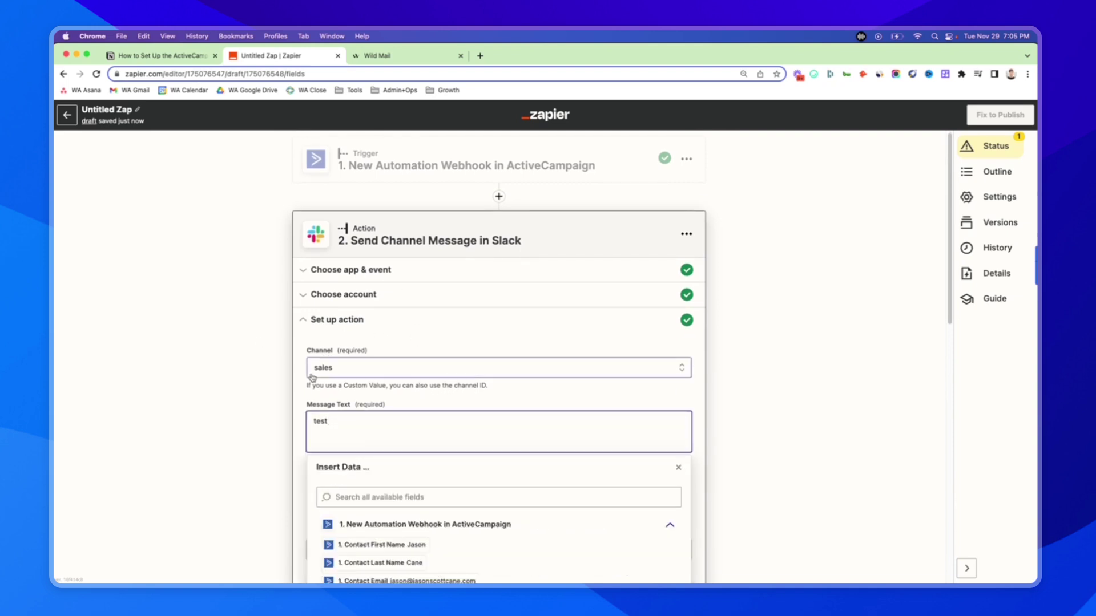
click(403, 546)
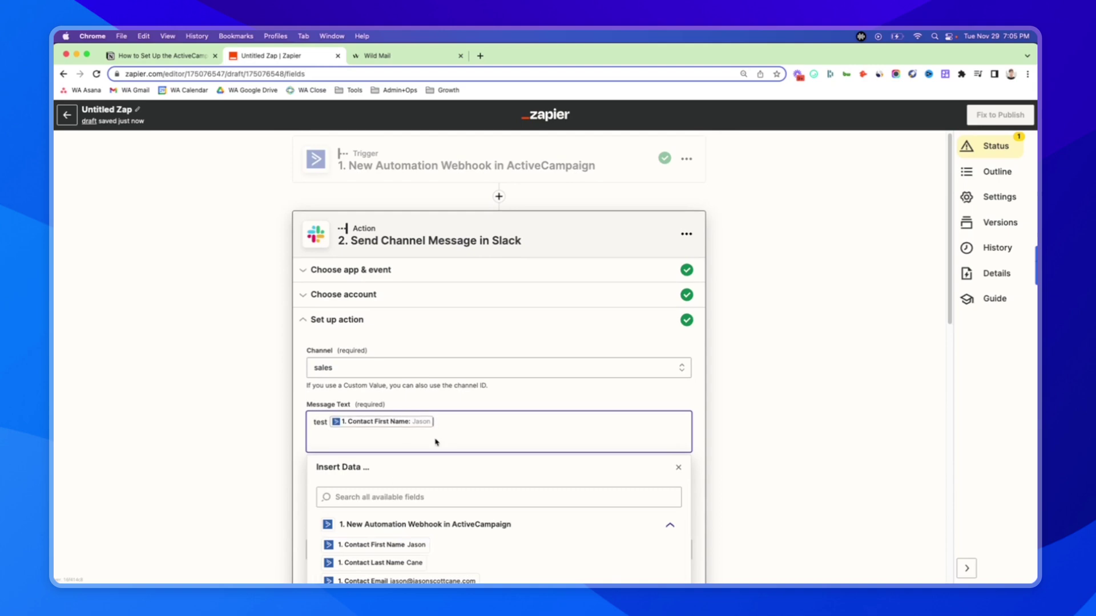
click(411, 563)
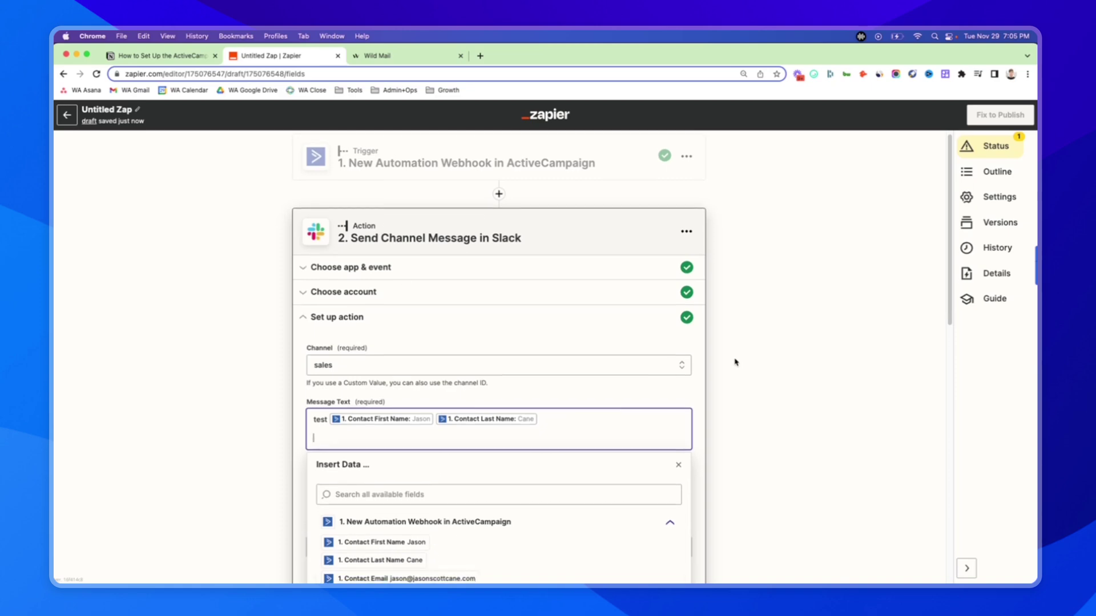
scroll(691, 398, down, 1)
click(469, 545)
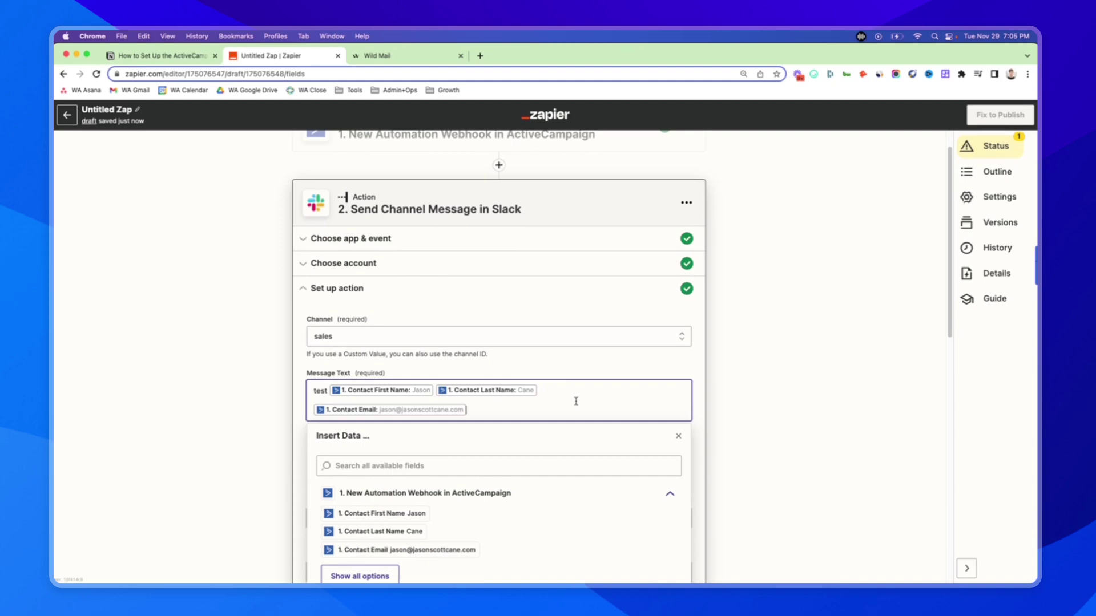
drag(576, 401, 329, 390)
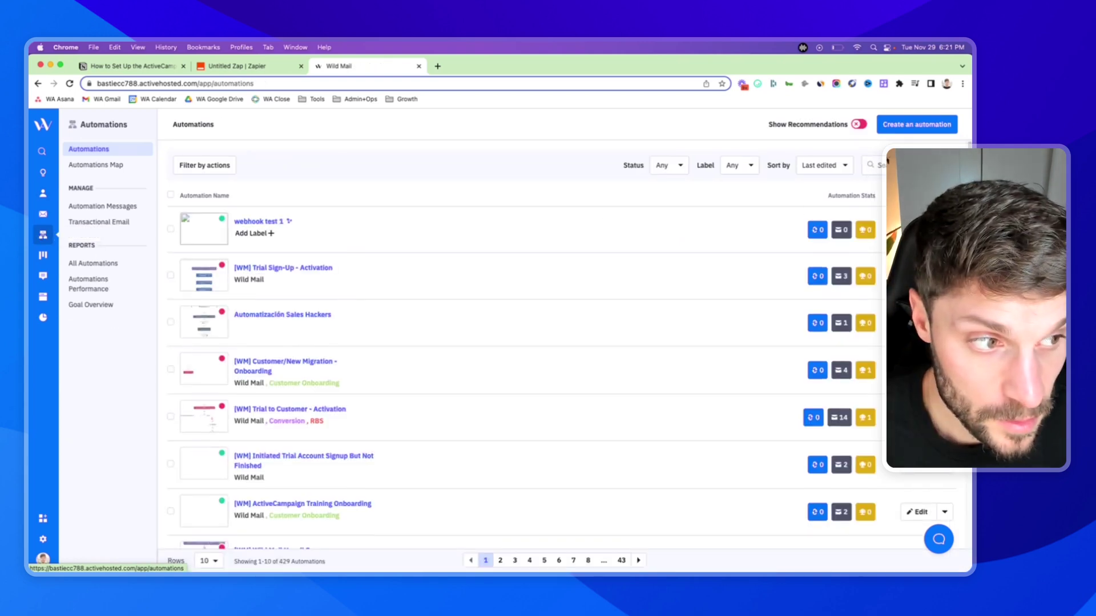
- Open the 'webhook test 1' automation from the Automations list
click(257, 221)
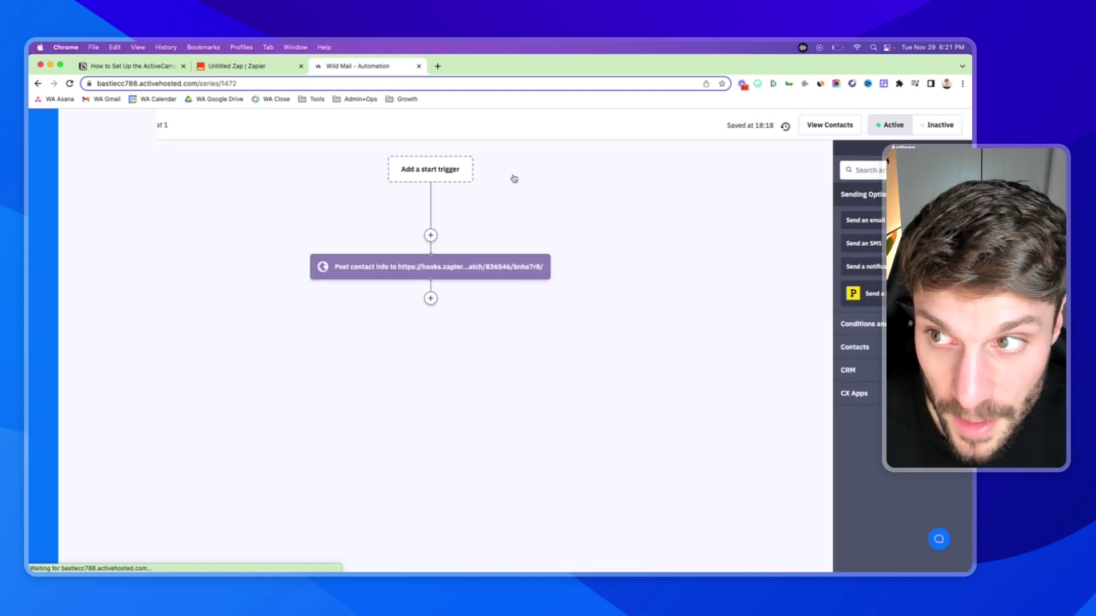
- Set the automation inactive and choose Score changes as its start trigger
click(932, 126)
click(448, 168)
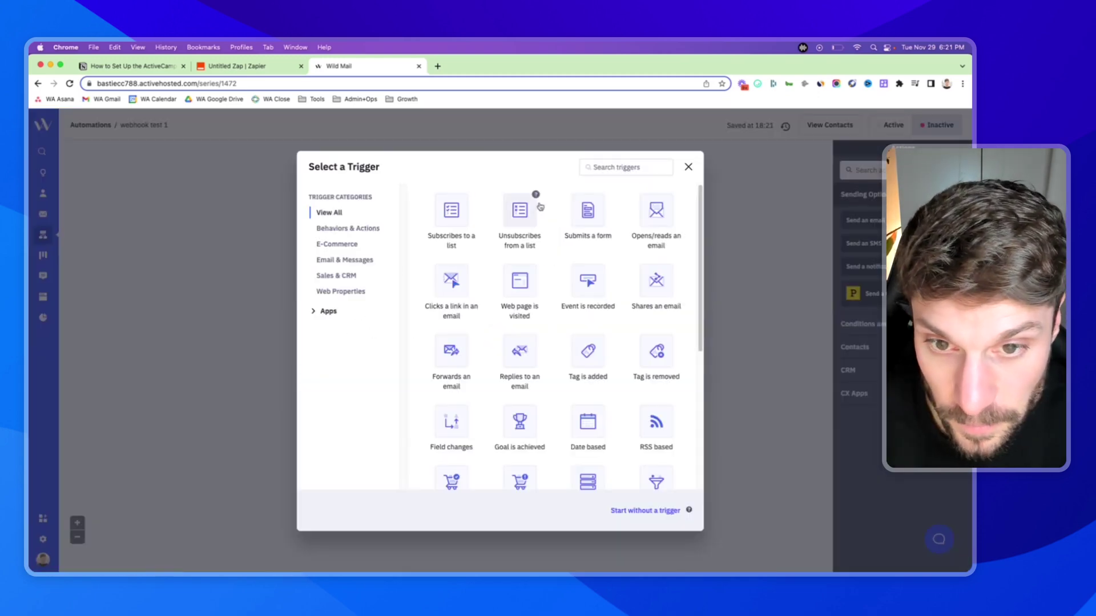
click(622, 168)
text(web)
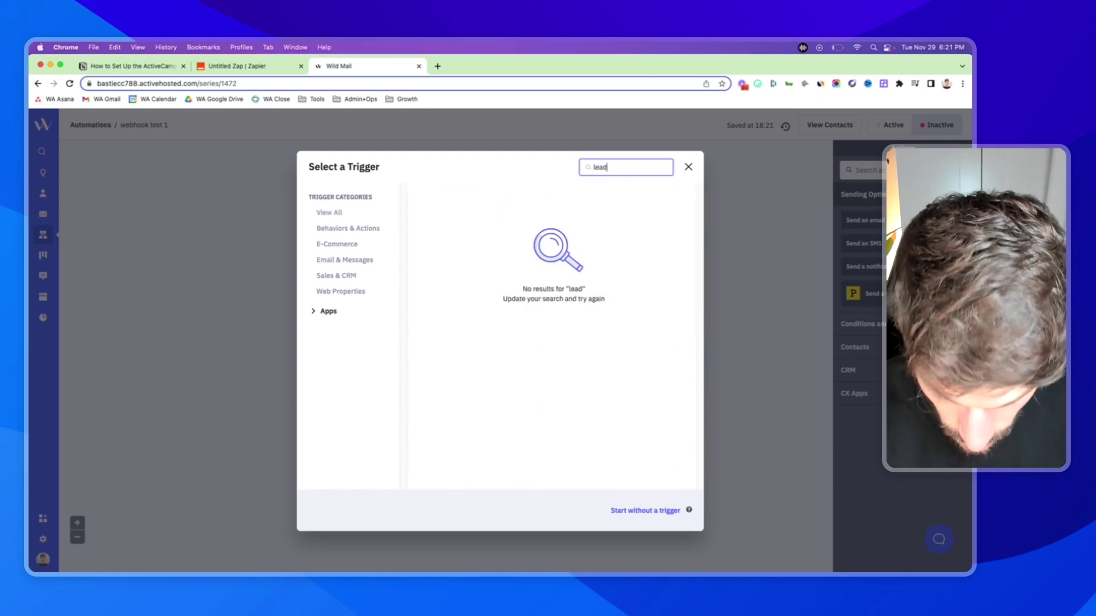
key(BackSpace)
key(BackSpace)
key(BackSpace)
text(cust)
key(BackSpace)
key(BackSpace)
key(BackSpace)
key(BackSpace)
text(sco)
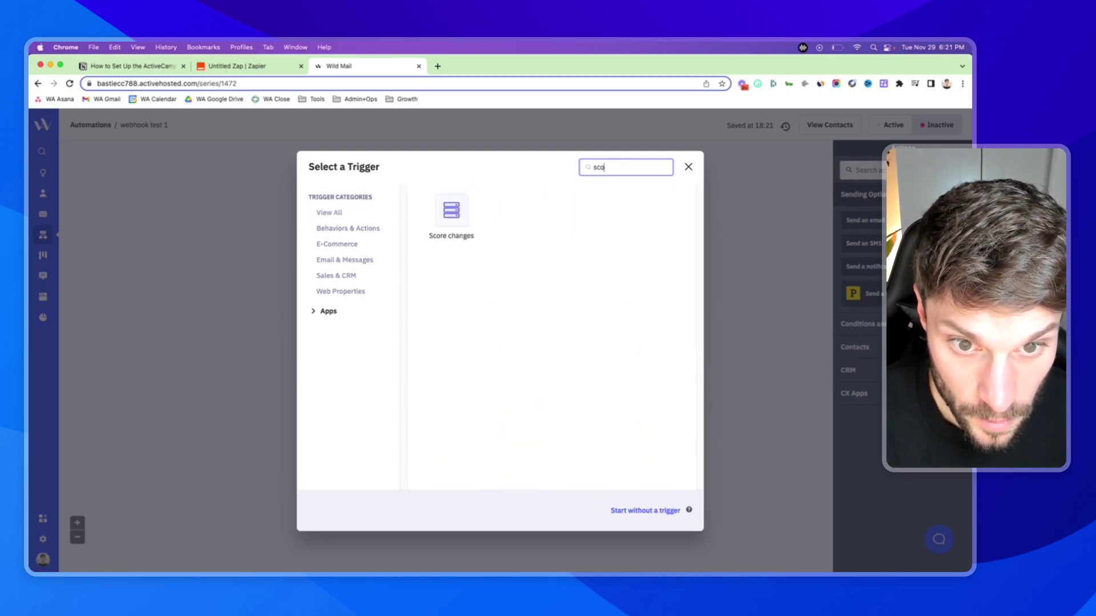
click(451, 216)
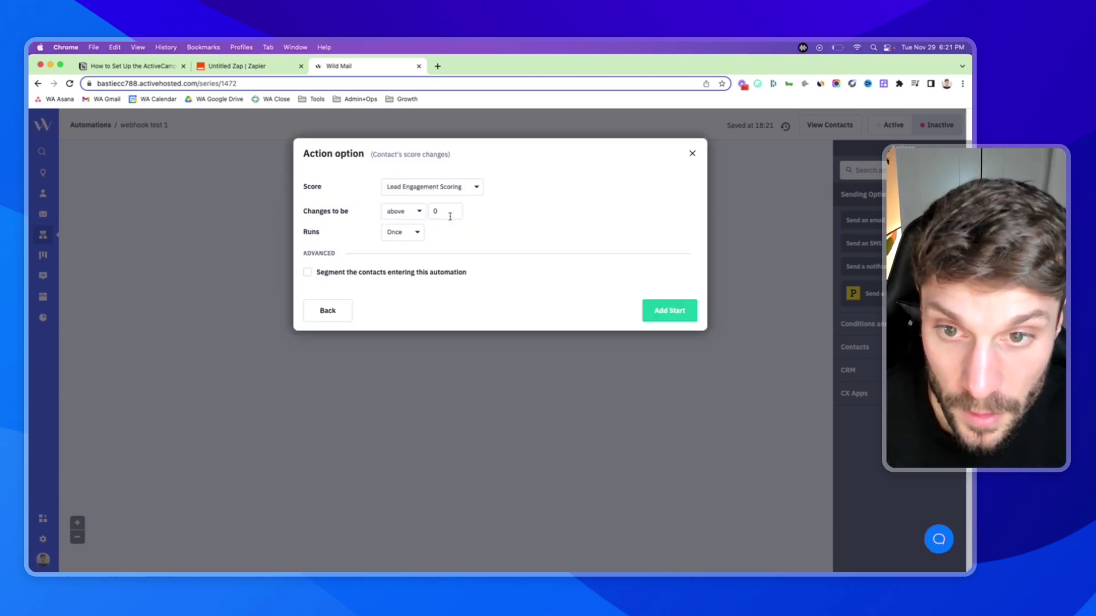
- Set the score threshold to 100, running multiple times, add the start, then return to the Zap
click(425, 216)
text(100)
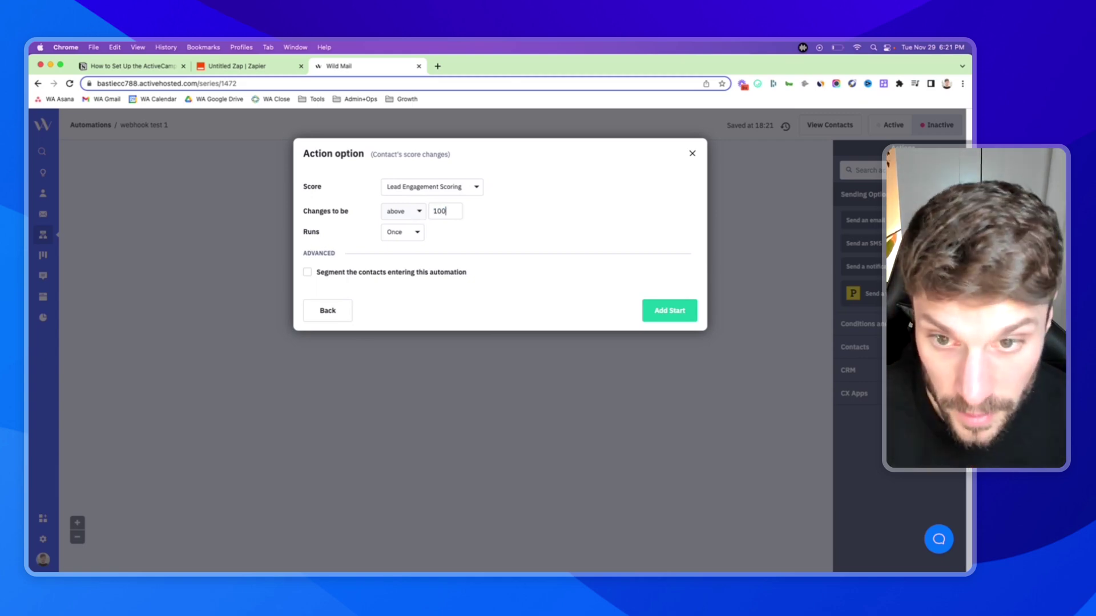
click(416, 238)
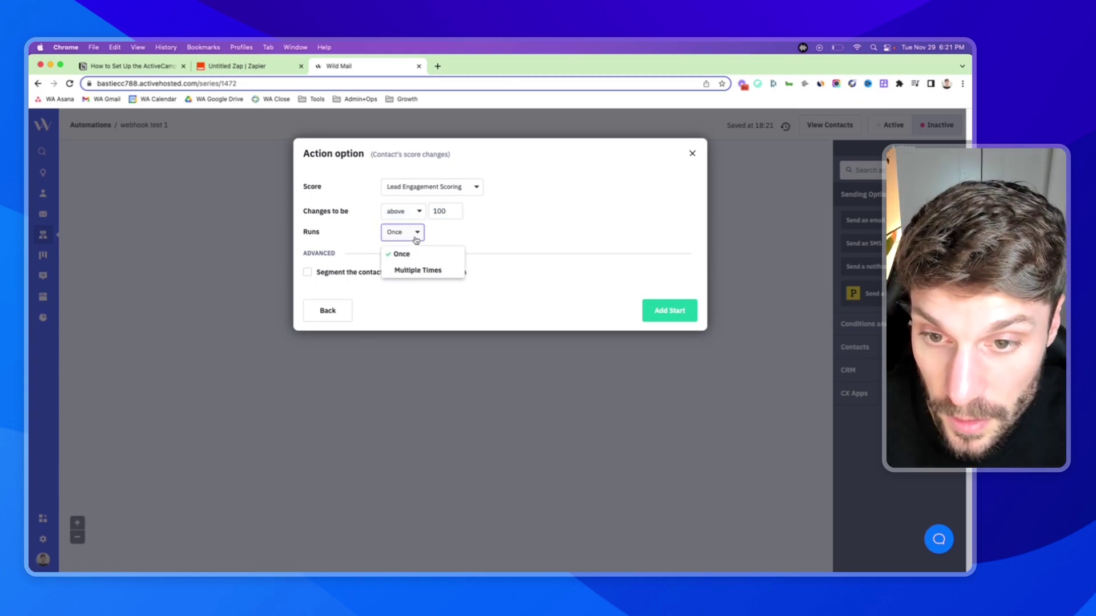
click(417, 270)
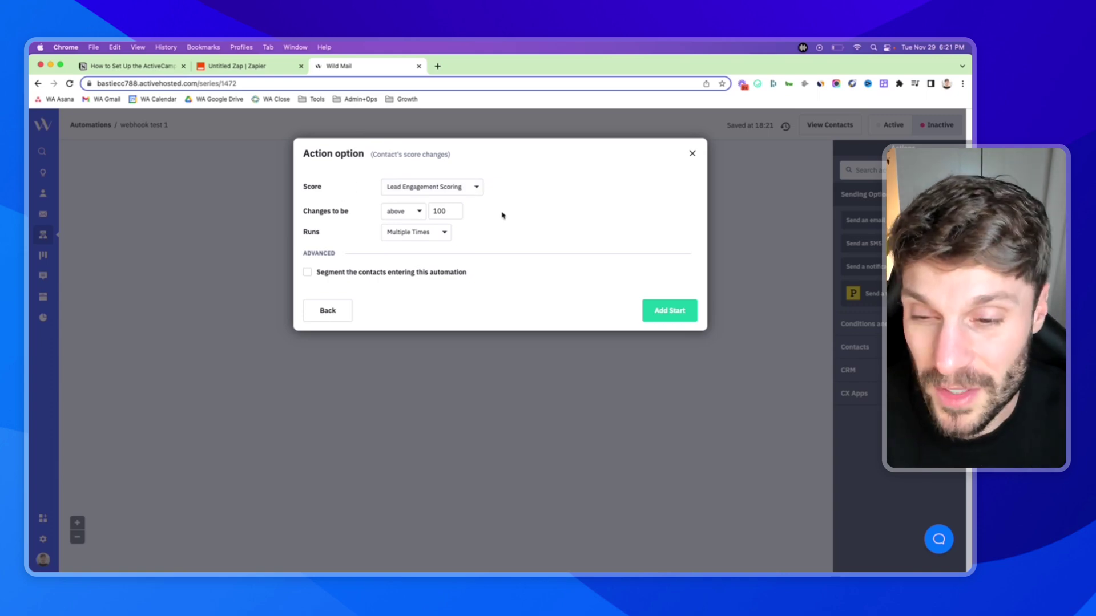
click(676, 315)
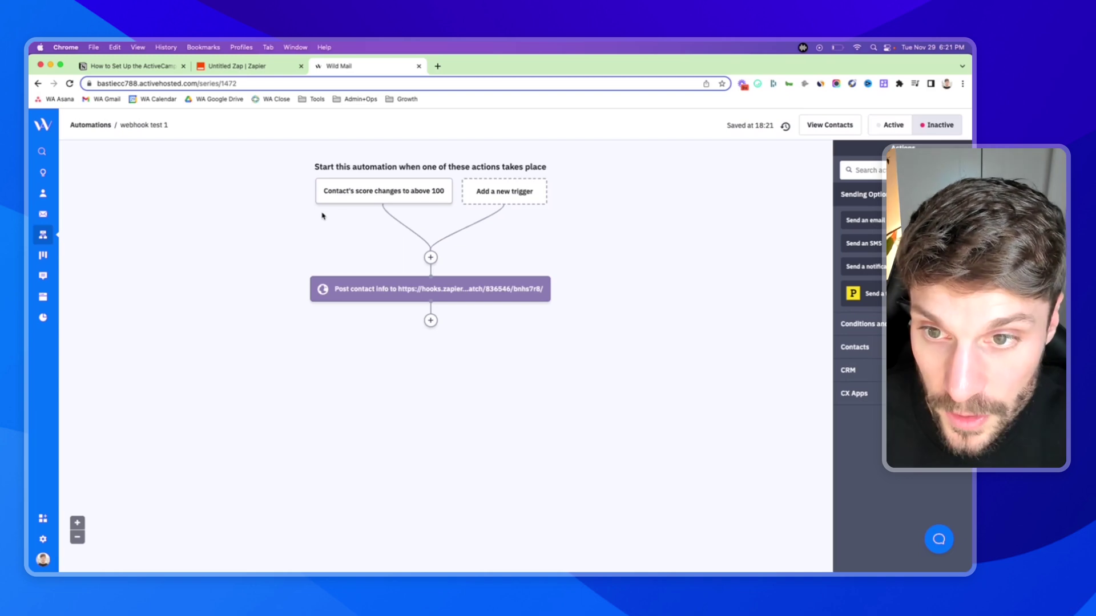
mouse_move(335, 196)
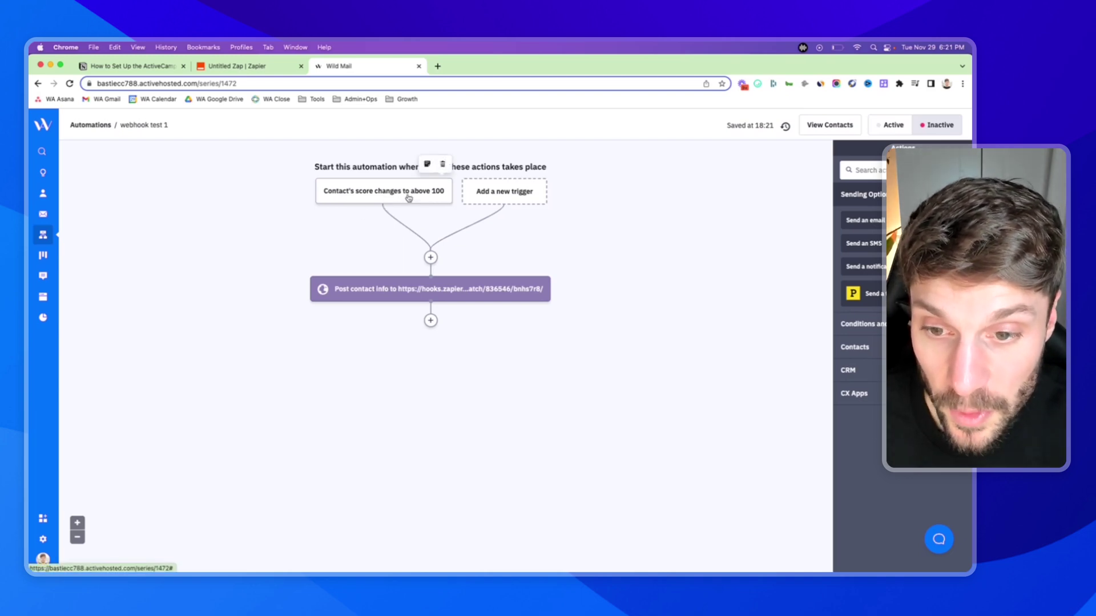
mouse_move(438, 293)
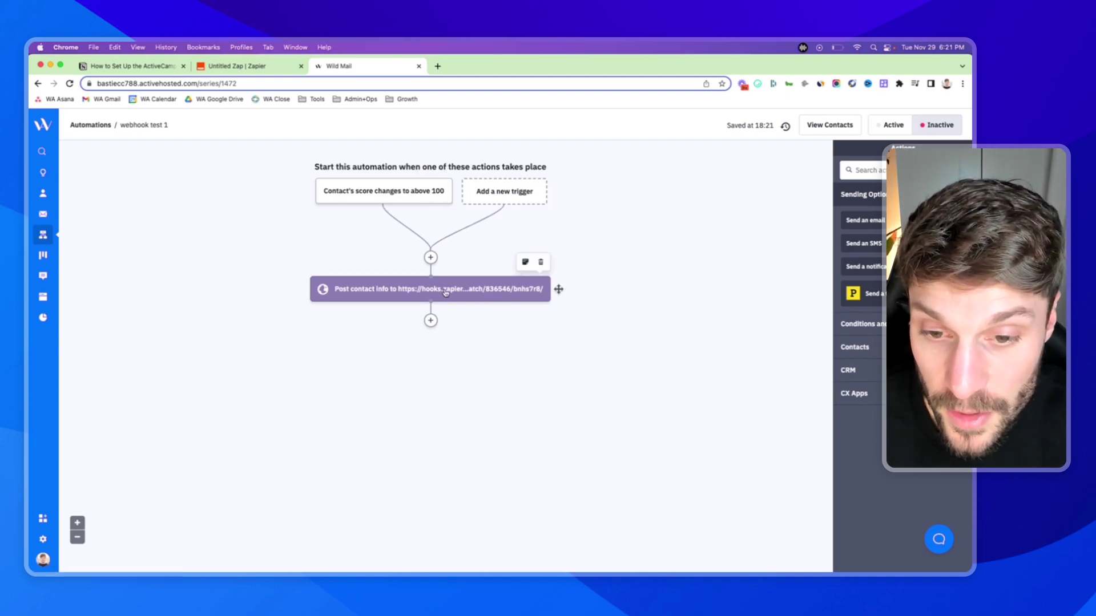
click(234, 66)
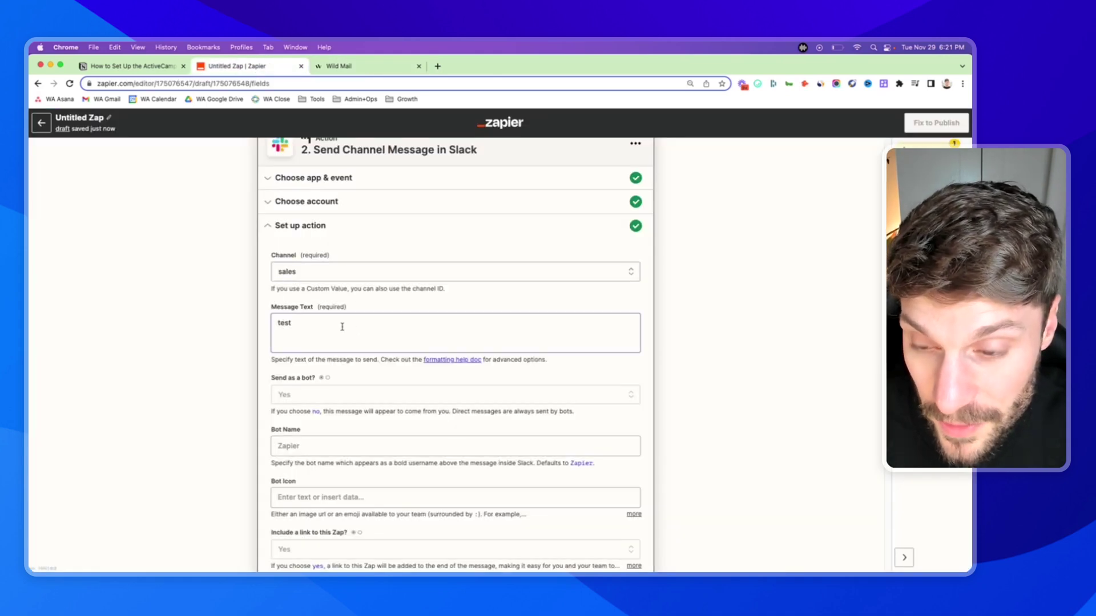
- Leave Bot Name and Bot Icon empty and scroll through the remaining Slack fields
scroll(343, 327, down, 5)
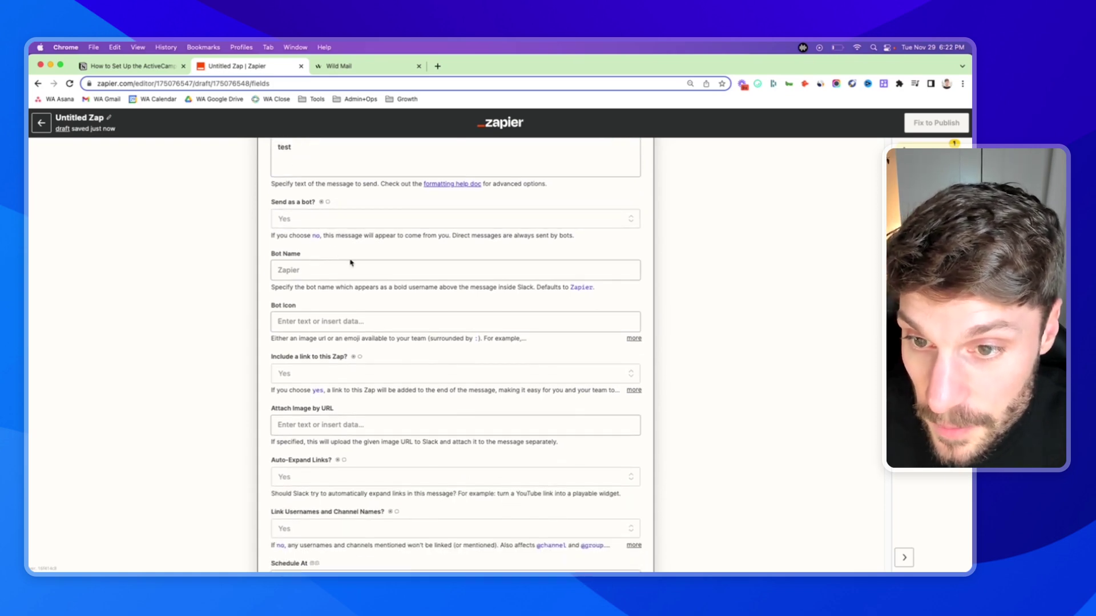
click(318, 270)
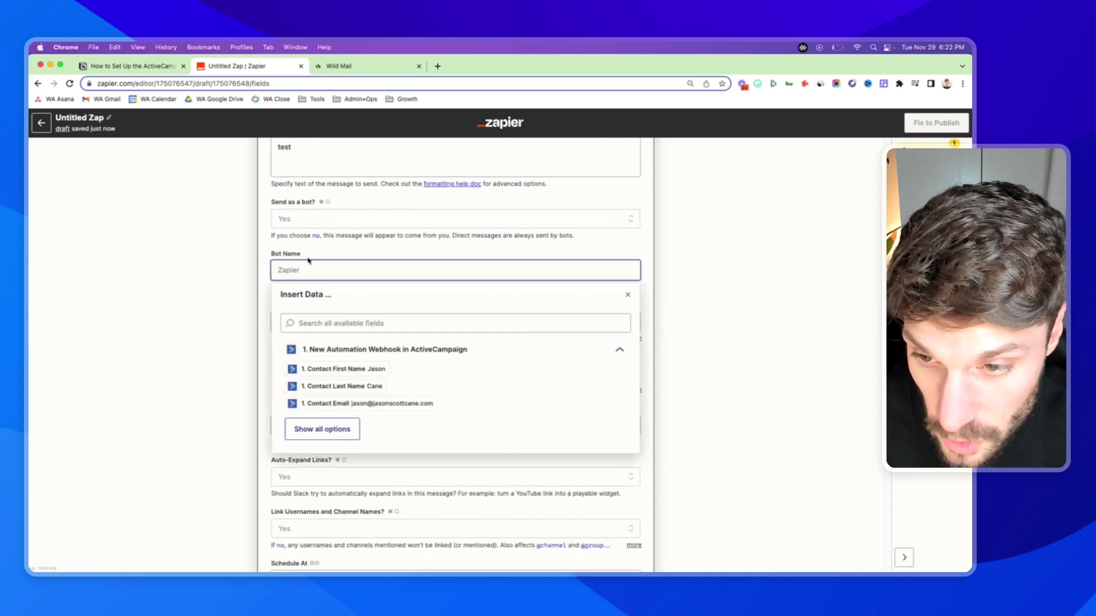
click(309, 260)
click(325, 313)
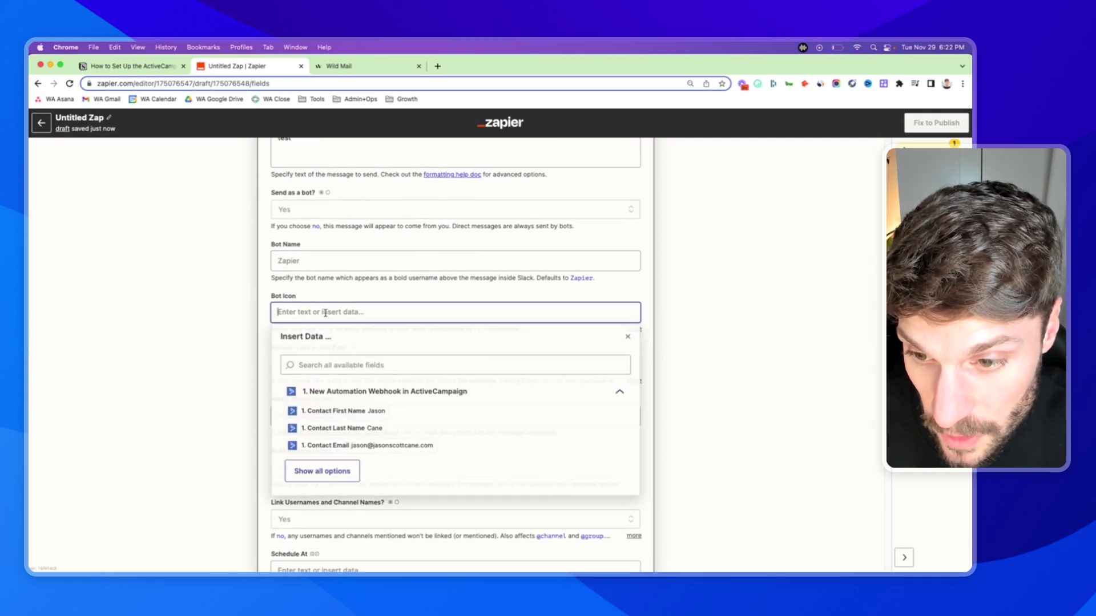
click(322, 294)
scroll(320, 303, down, 3)
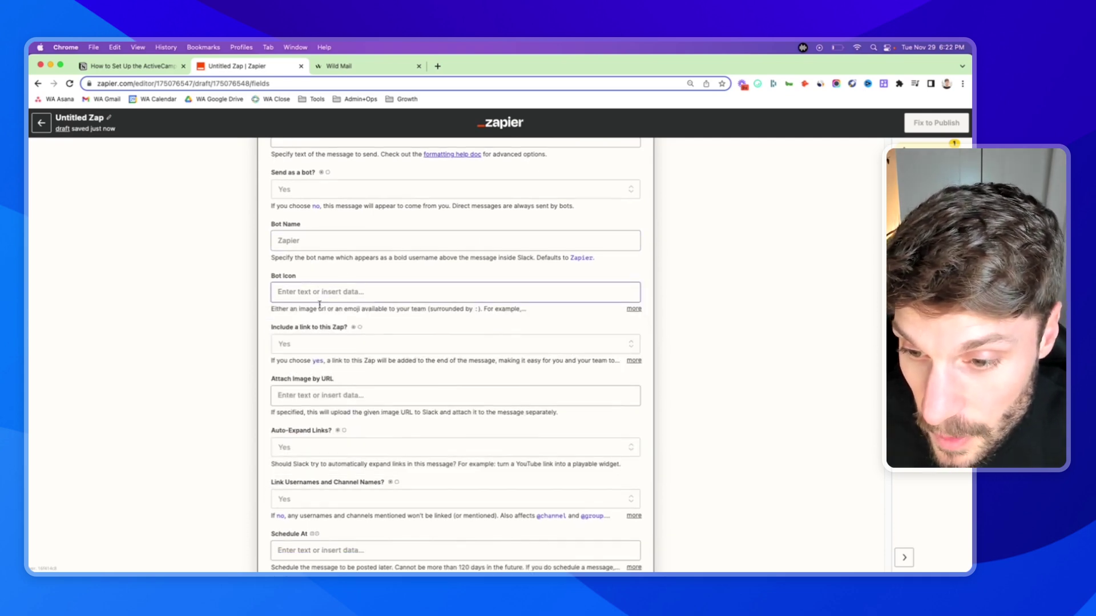
scroll(320, 305, down, 2)
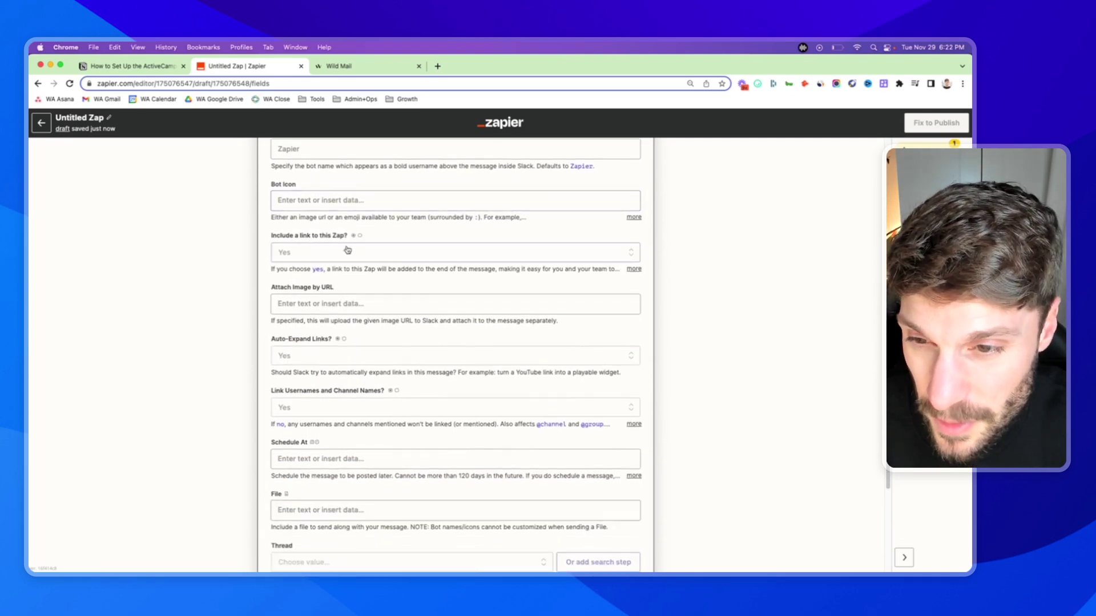
scroll(297, 234, down, 5)
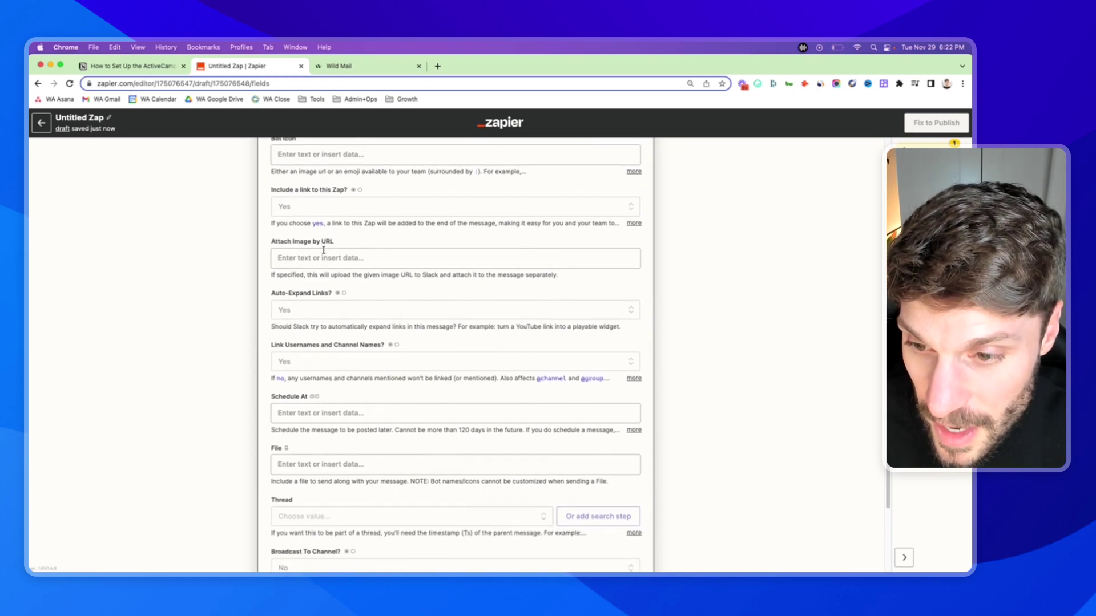
scroll(318, 282, down, 2)
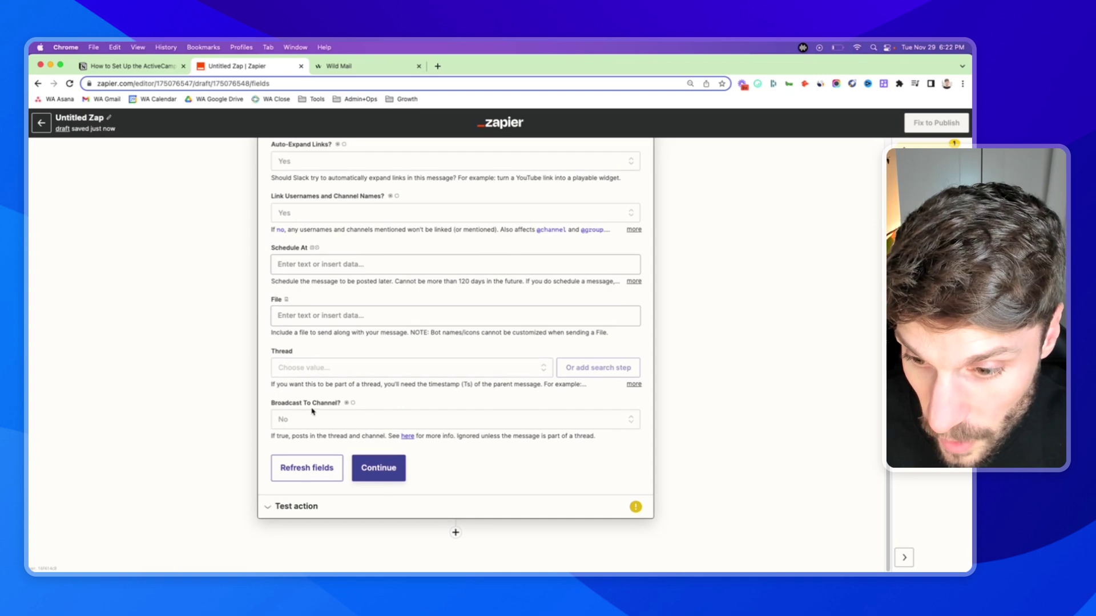
- Check the preview's 'test' message and as_bot setting, then send the test message to Slack
click(375, 476)
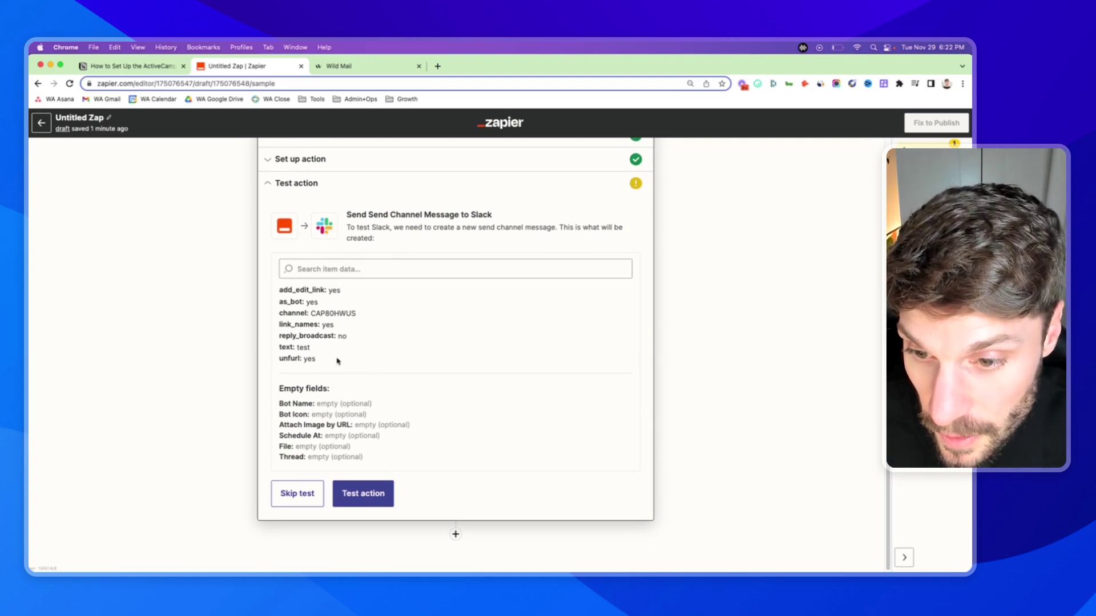
drag(308, 348, 296, 348)
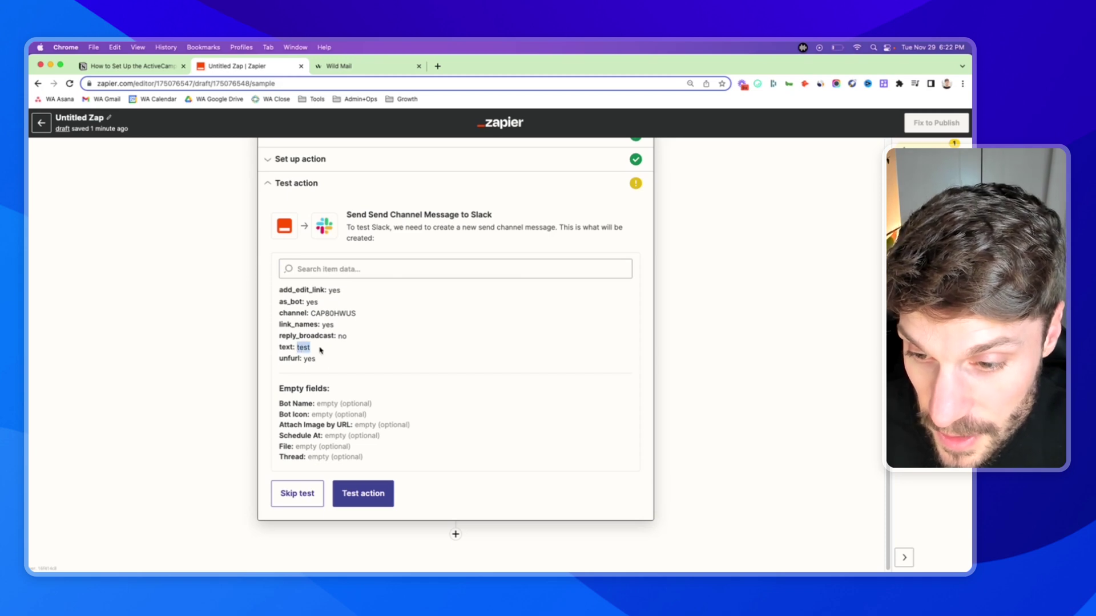
click(337, 346)
drag(324, 306, 280, 302)
click(369, 361)
scroll(364, 358, down, 1)
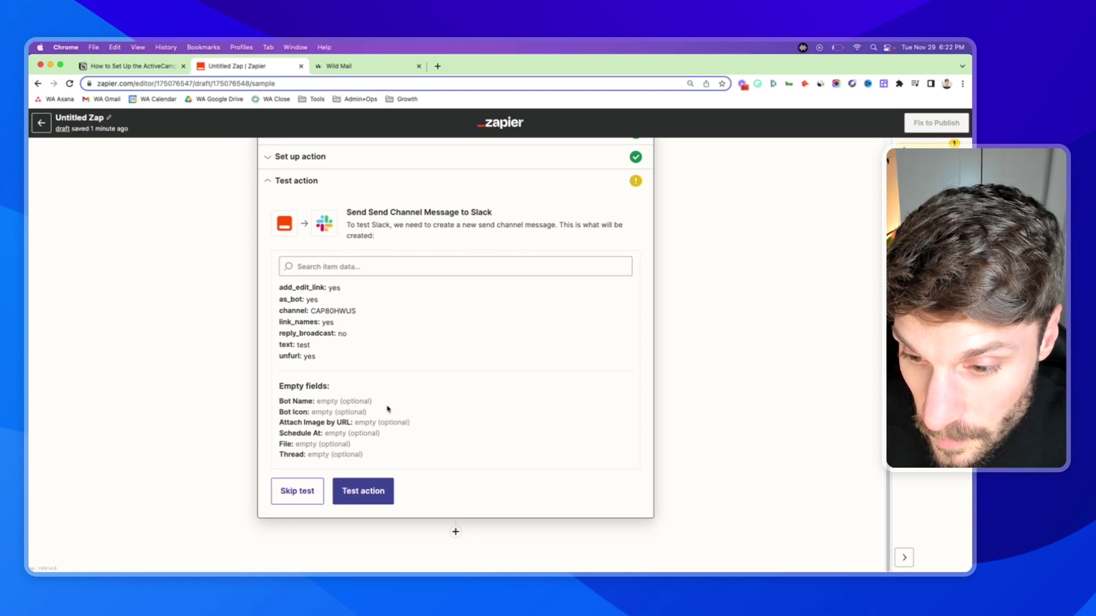
click(369, 495)
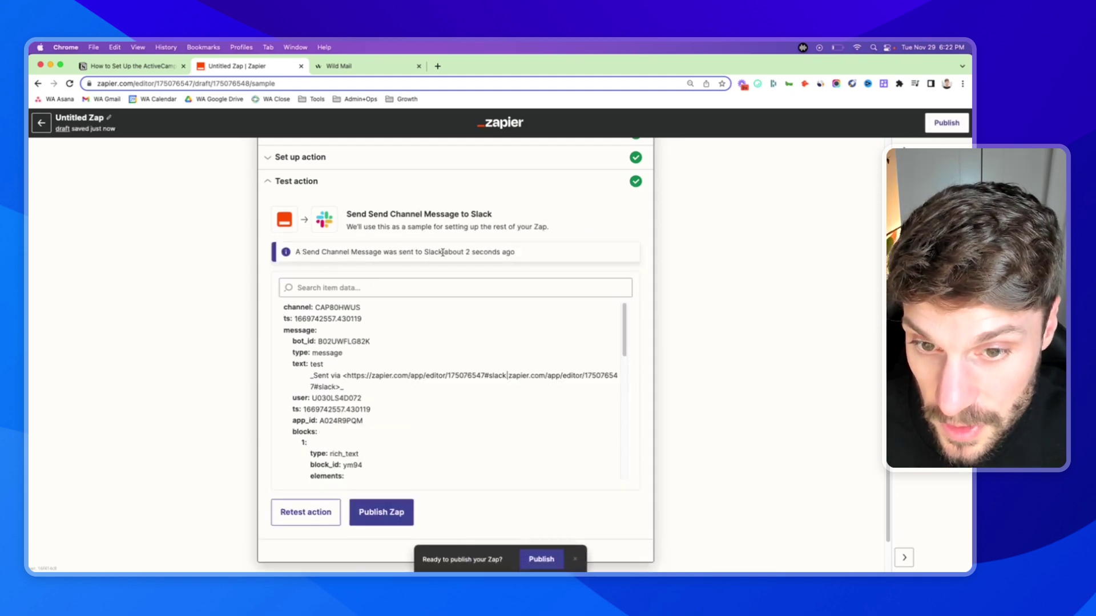
key(super+Tab)
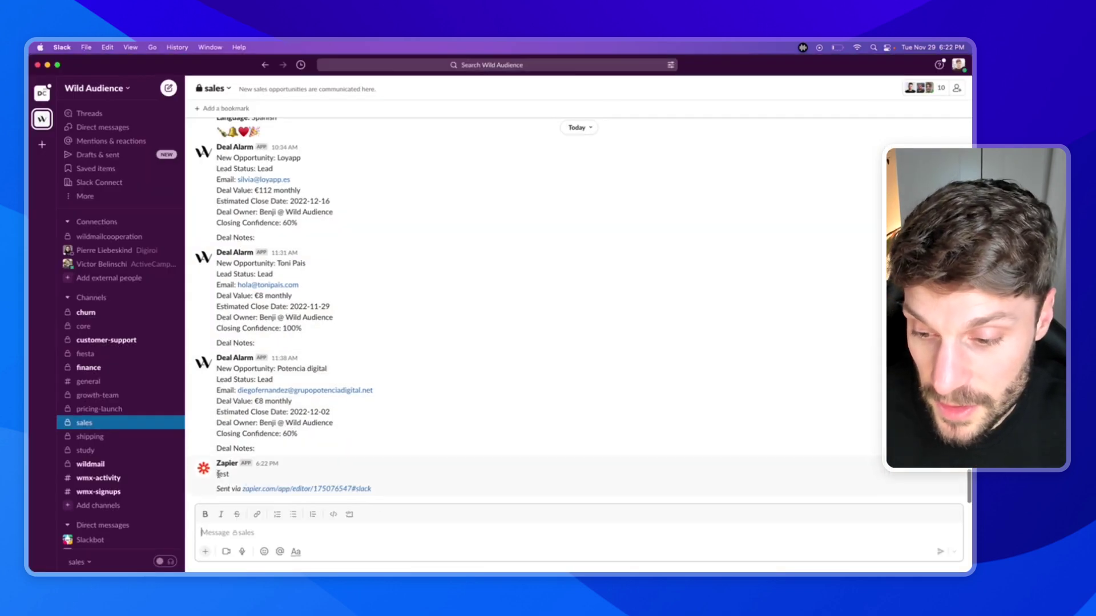
double_click(220, 475)
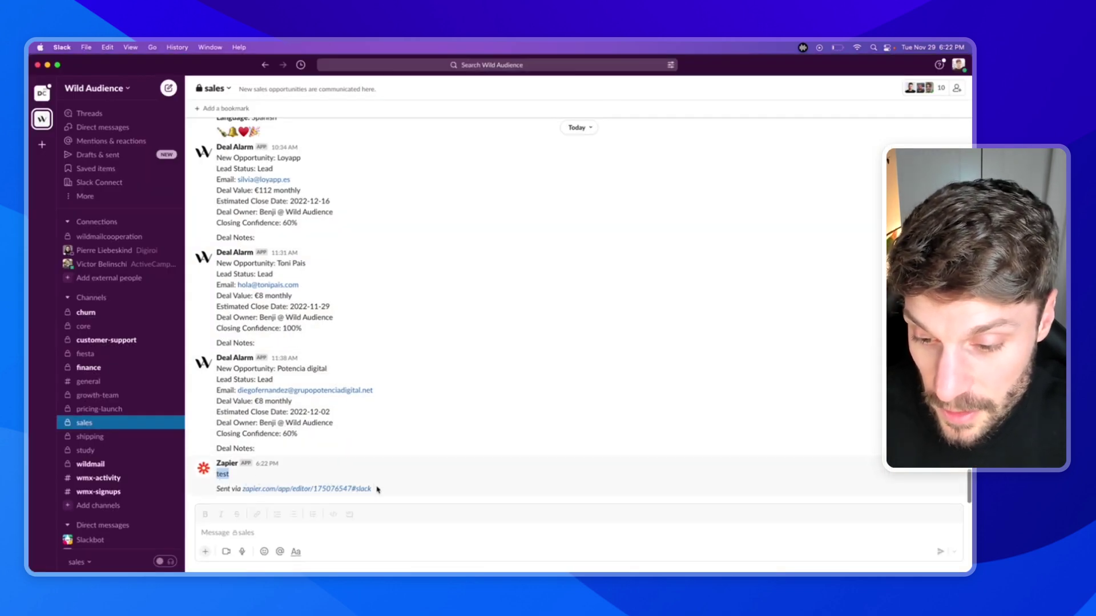
drag(391, 492, 221, 472)
click(223, 474)
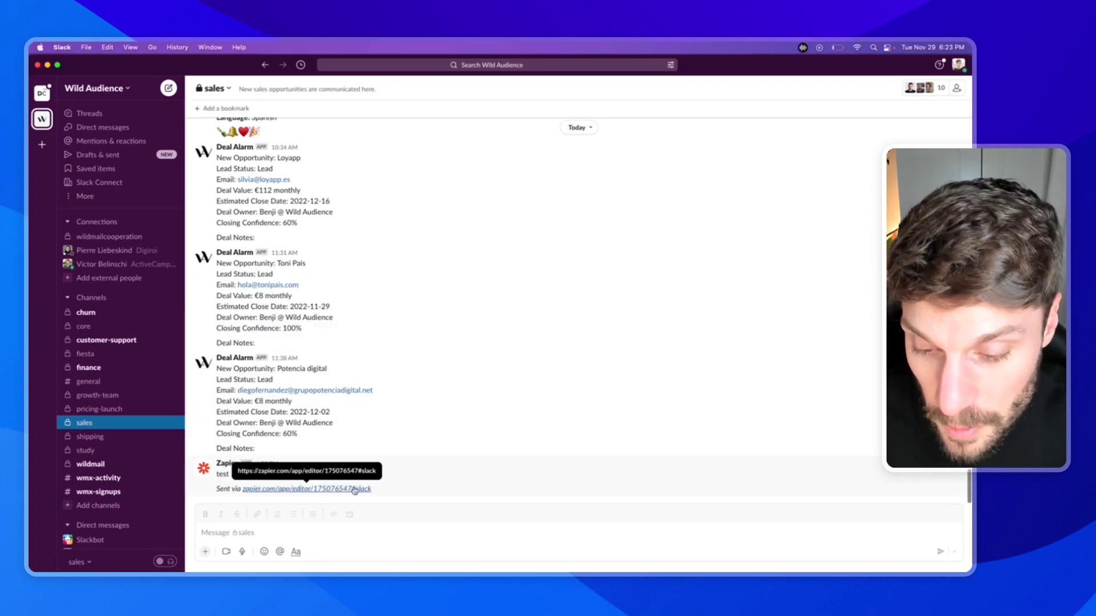
key(super+w)
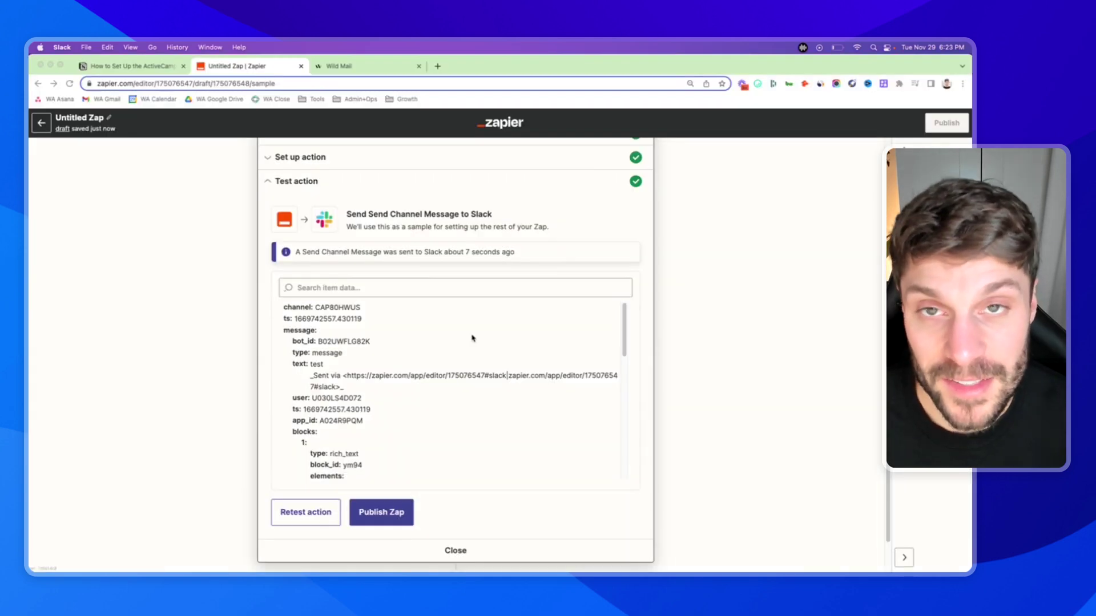
- Review guide steps 3 and 4 in Notion, then reopen the Zap's trigger step
click(472, 338)
key(super+1)
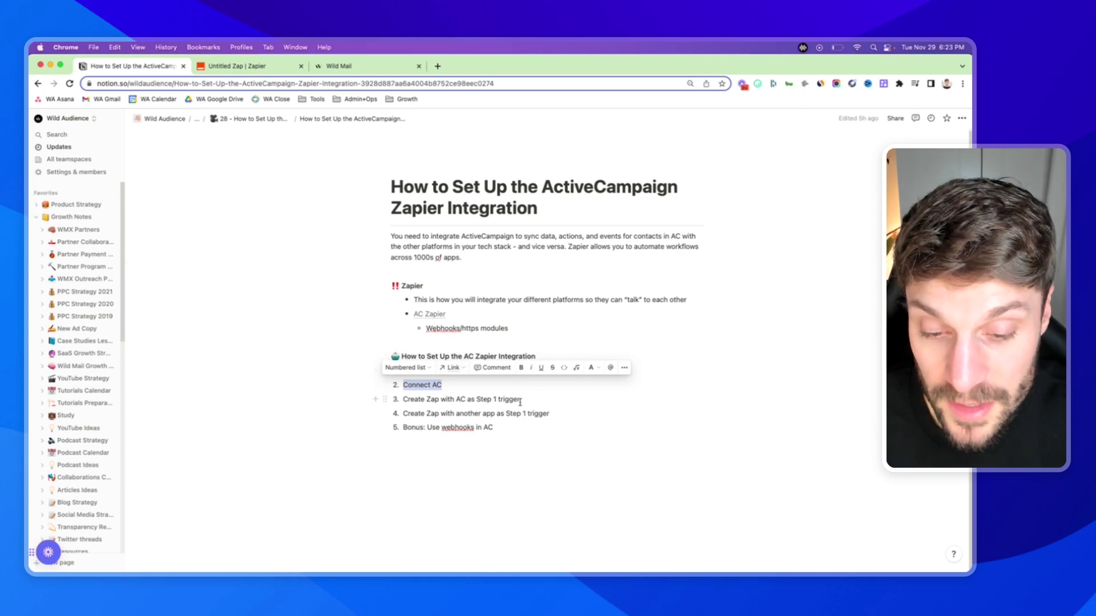
click(521, 402)
key(shift+alt+Left)
key(shift+alt+Left)
key(shift+alt+Left)
key(shift+alt+Left)
key(shift+alt+Left)
key(shift+alt+Left)
key(shift+alt+Left)
key(shift+alt+Left)
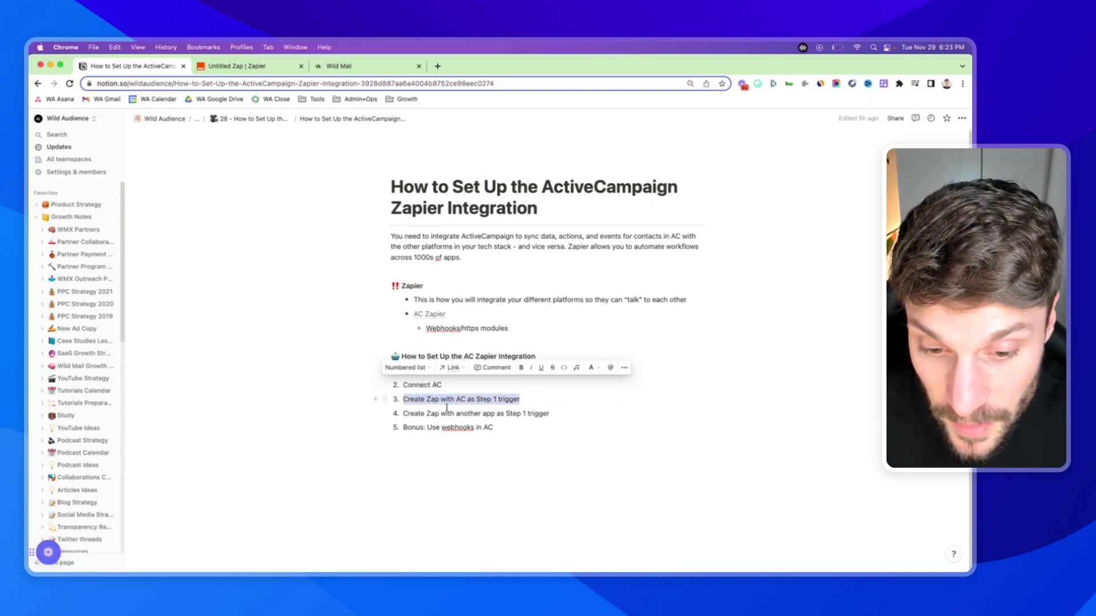
click(473, 412)
drag(403, 413, 573, 416)
click(572, 415)
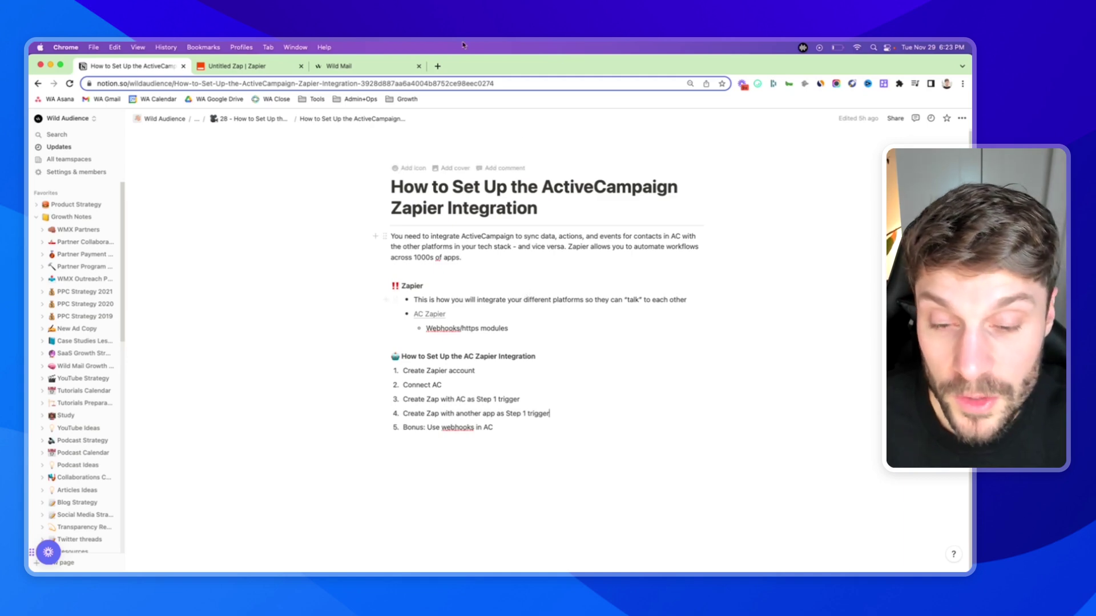
click(257, 67)
click(375, 176)
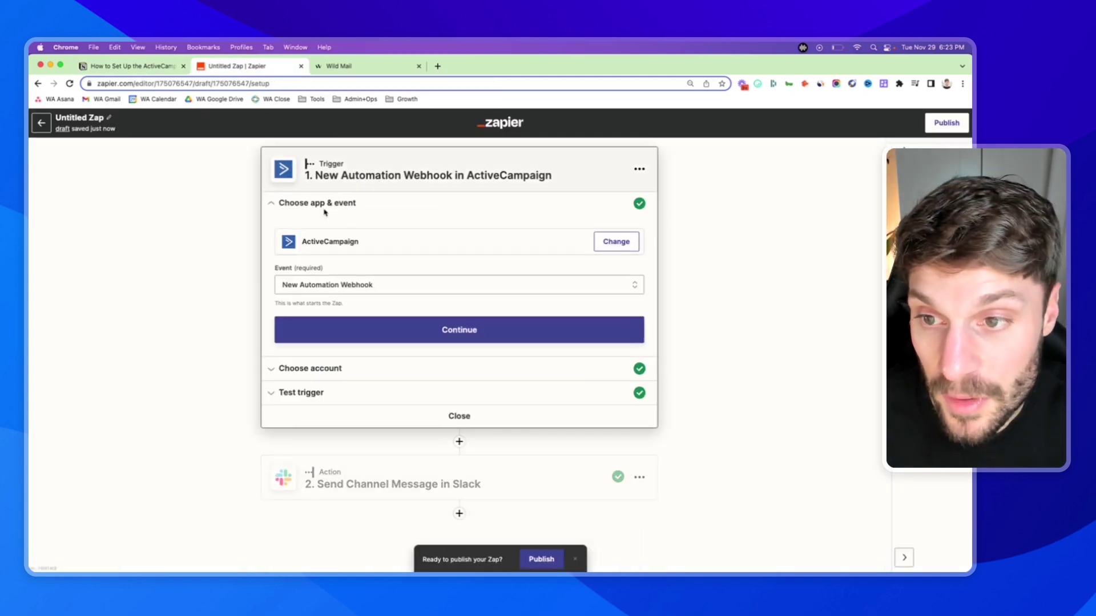
- Change the trigger app to Calendly with the Invitee Created event
click(353, 242)
text(calendly)
click(351, 331)
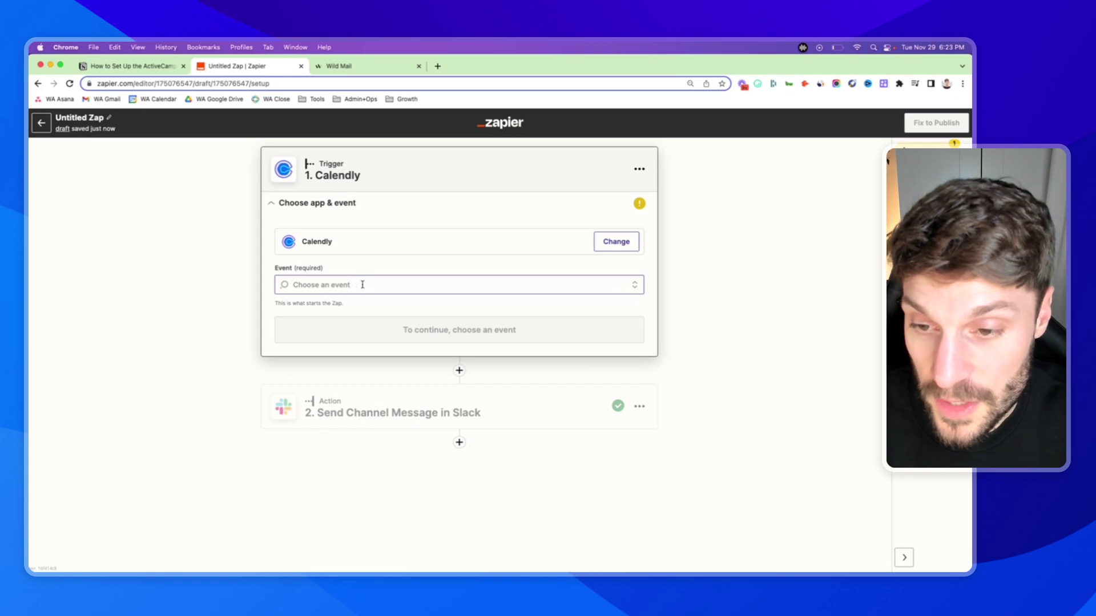
click(362, 284)
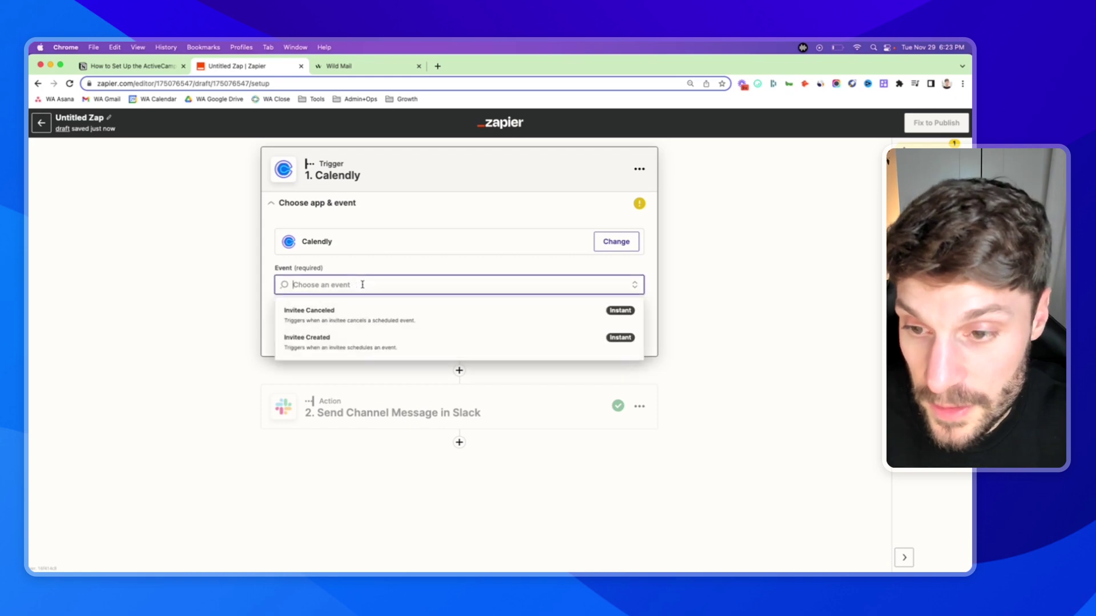
click(327, 345)
click(347, 285)
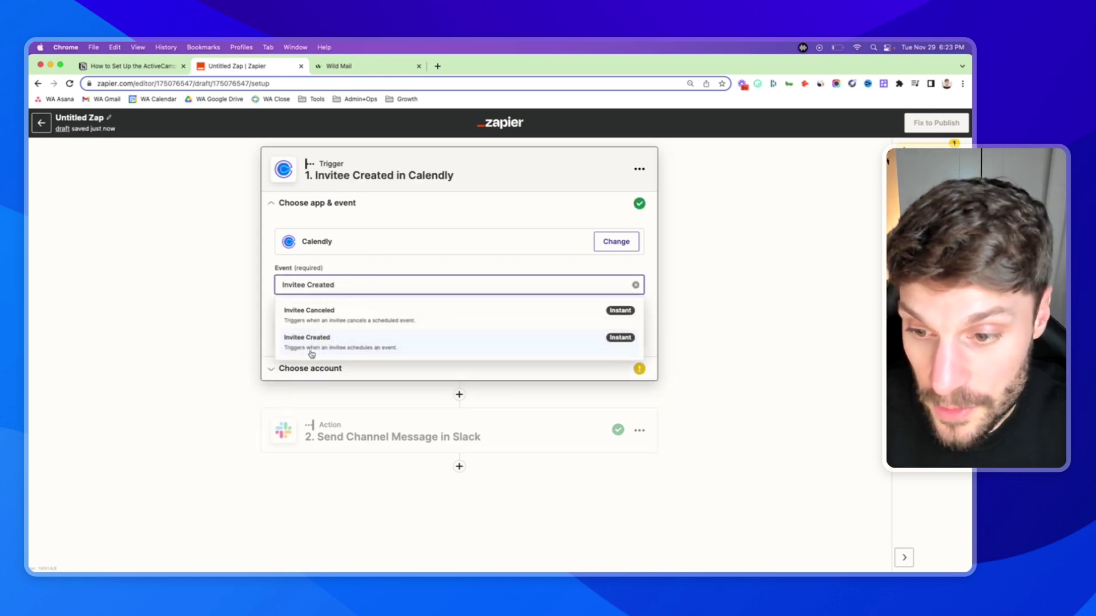
click(687, 289)
click(456, 334)
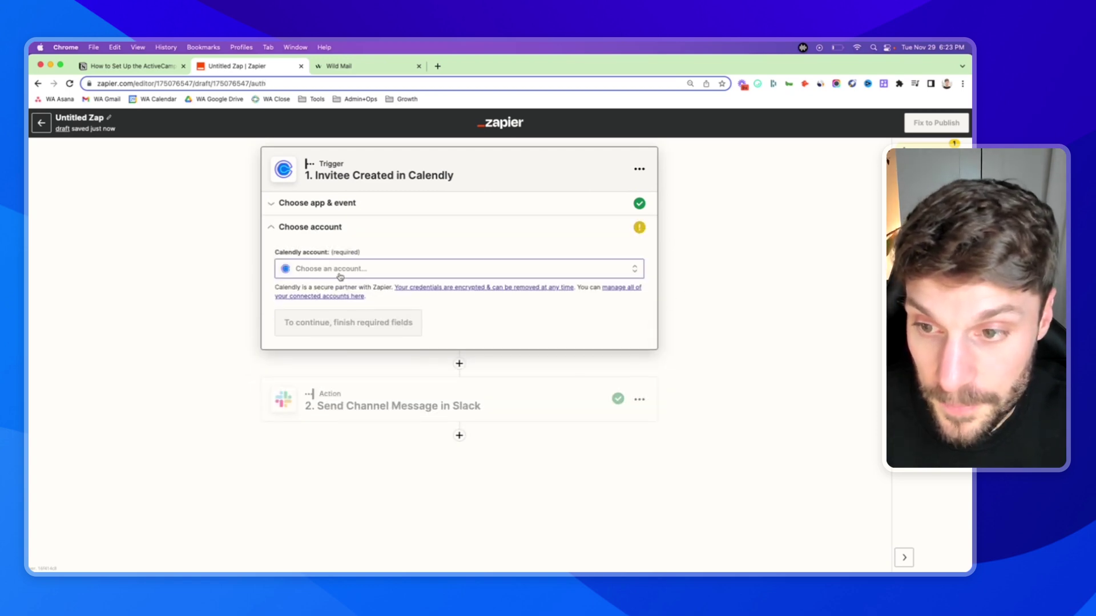
- Connect the Wild Audience Calendly account and continue to testing
click(346, 271)
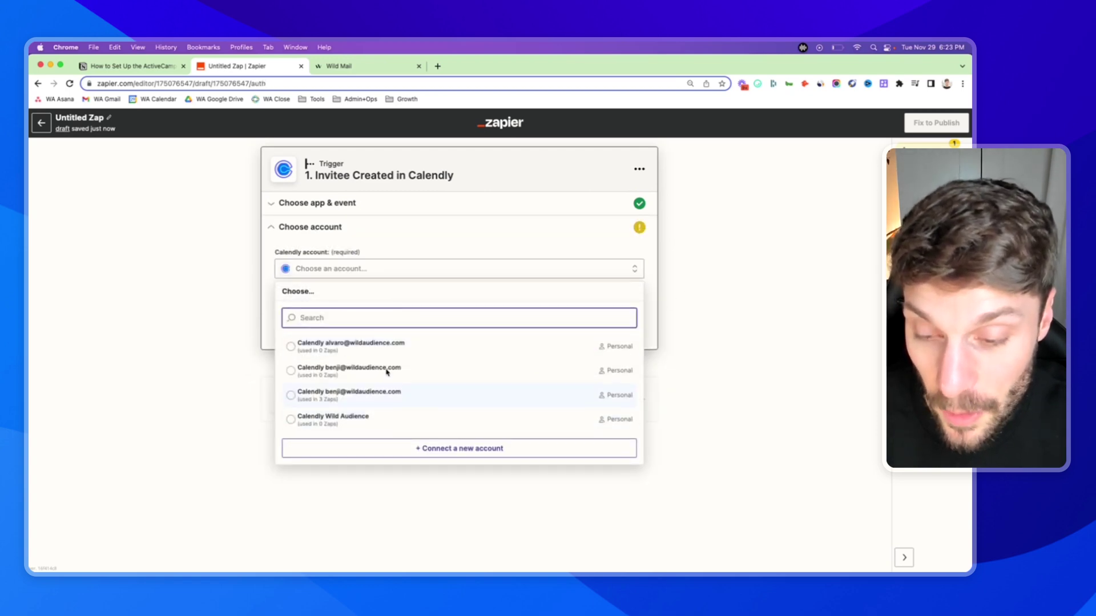
click(361, 419)
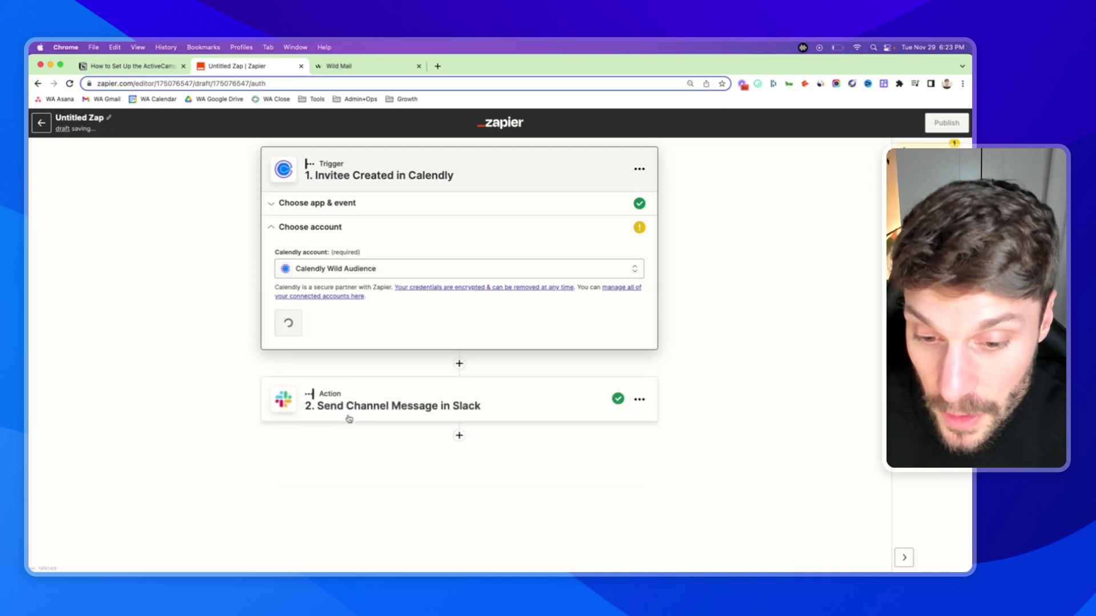
click(298, 325)
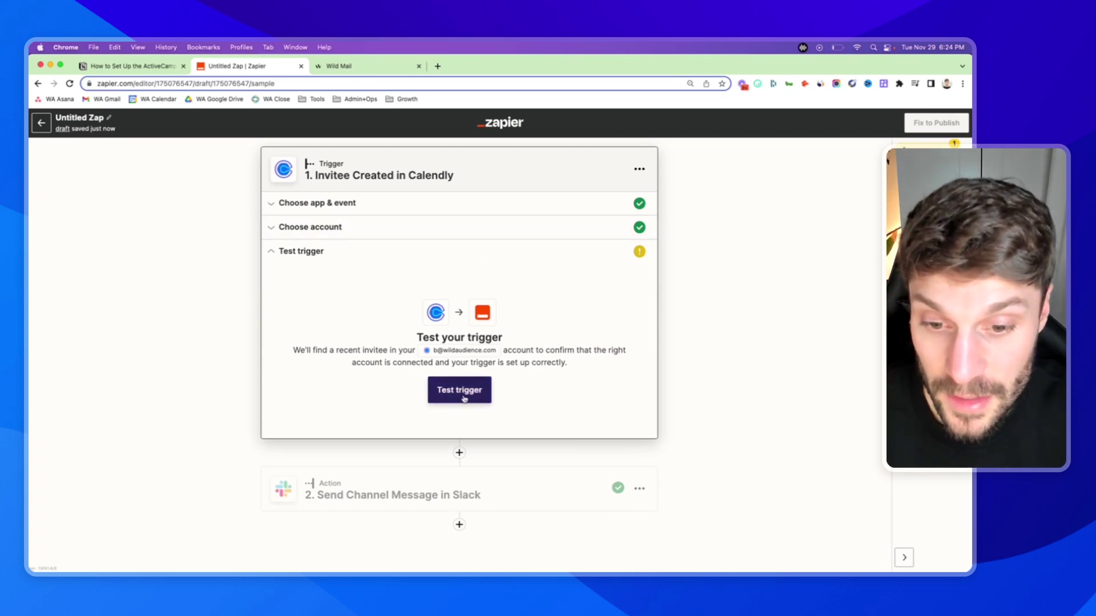
- After the failed test, switch the Calendly trigger to the other connected Calendly account and retest
click(465, 398)
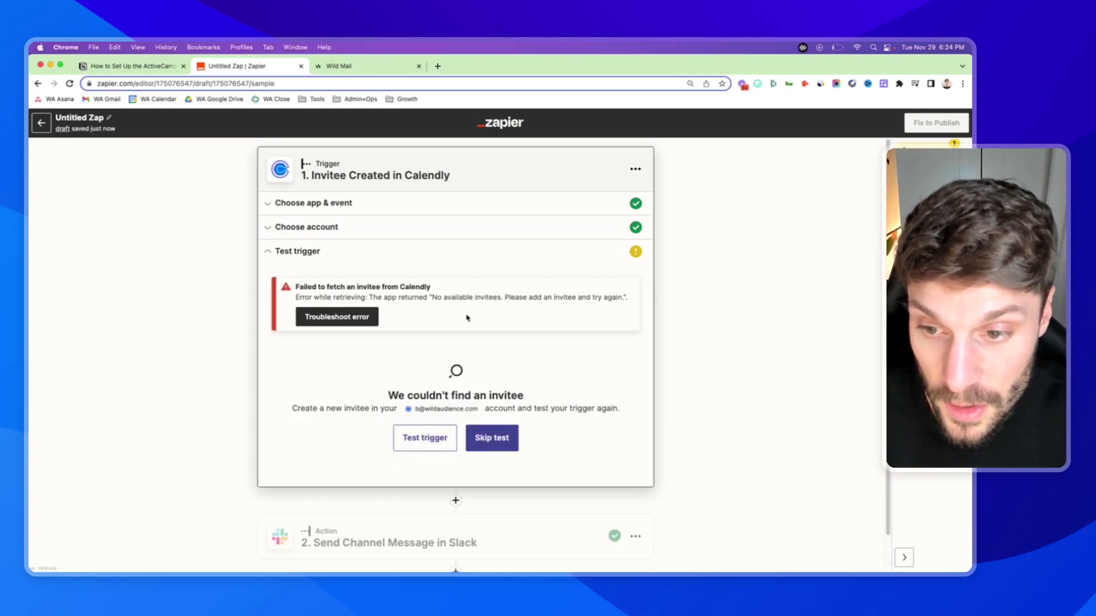
click(432, 446)
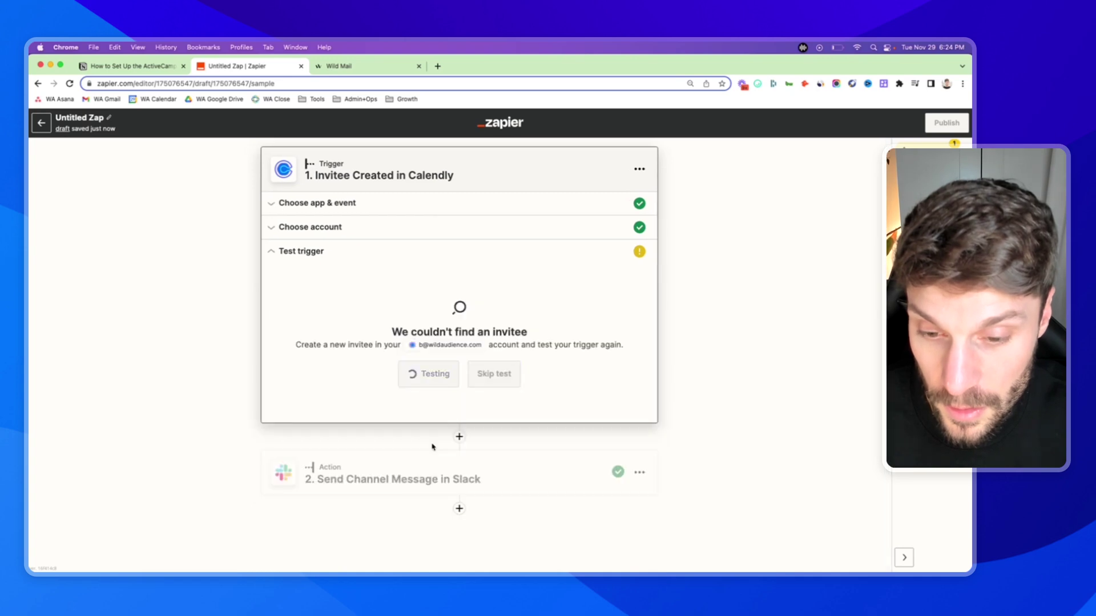
click(309, 227)
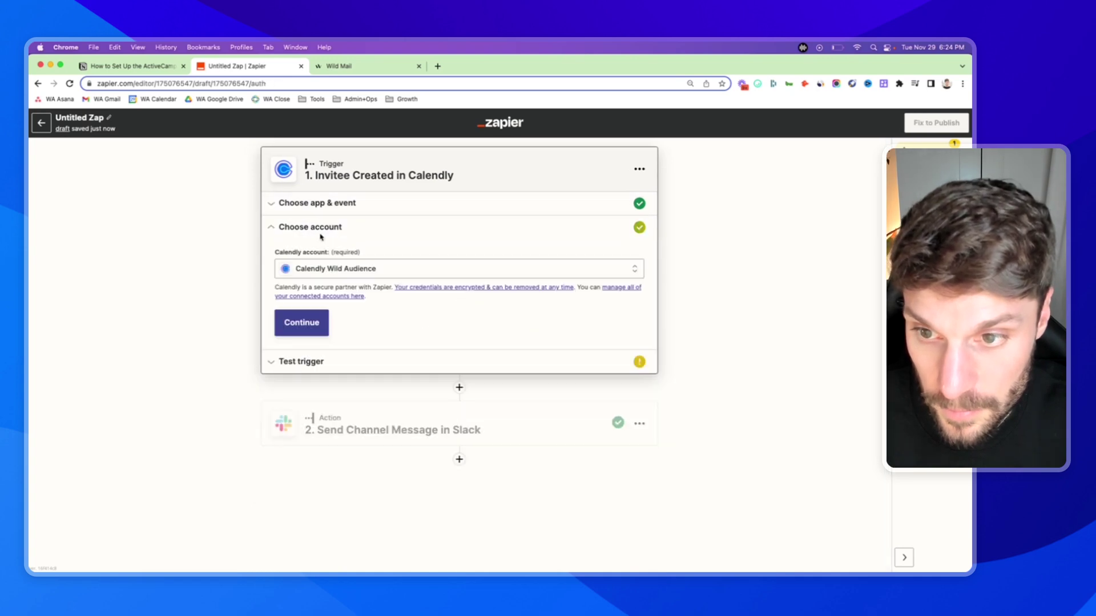
click(327, 272)
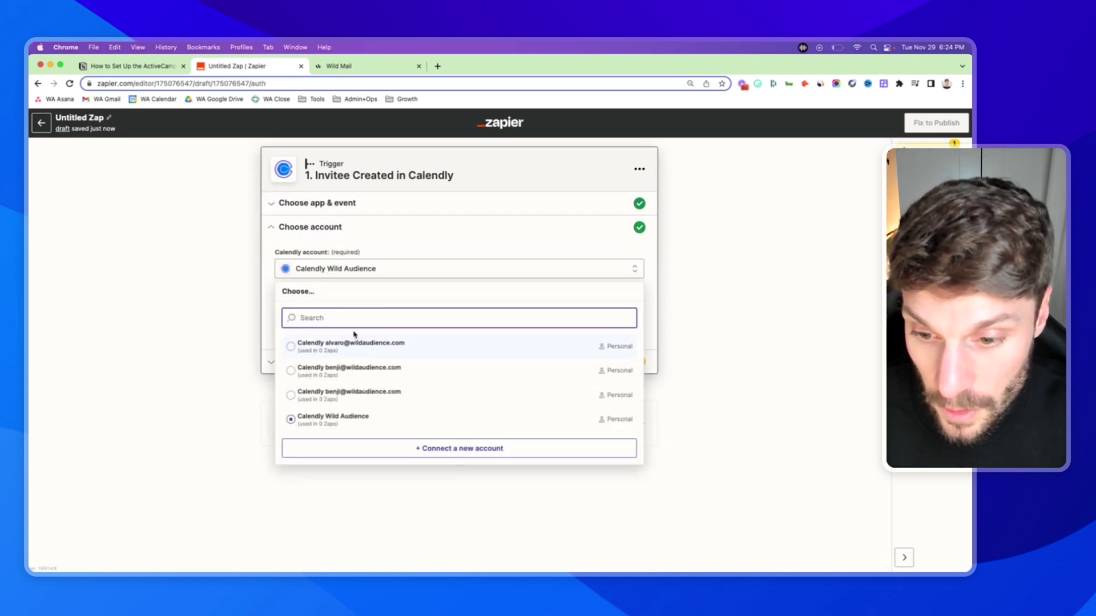
click(367, 394)
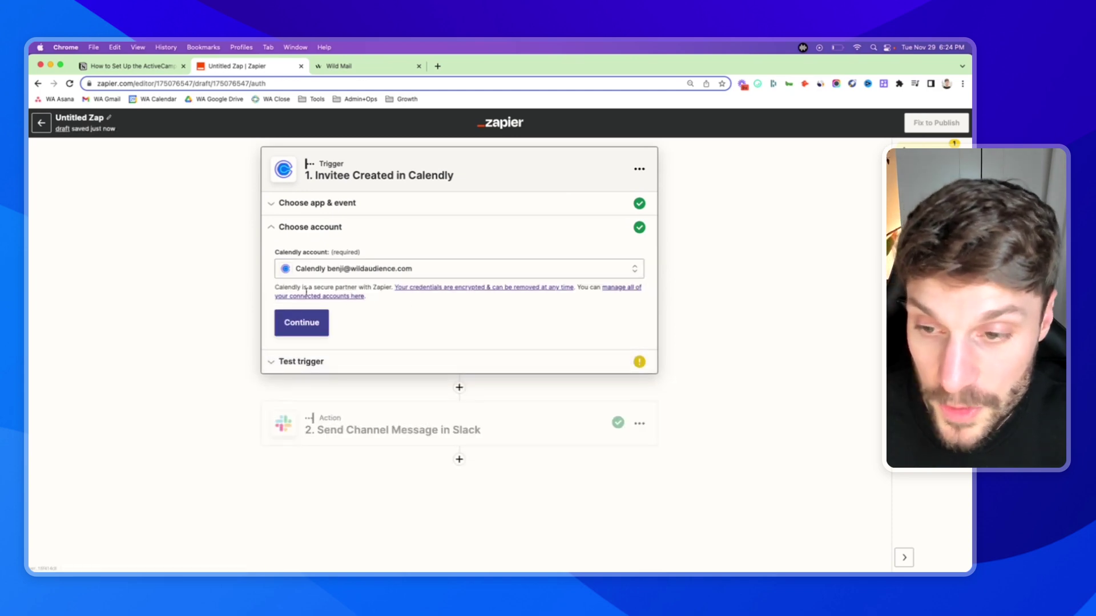
click(301, 324)
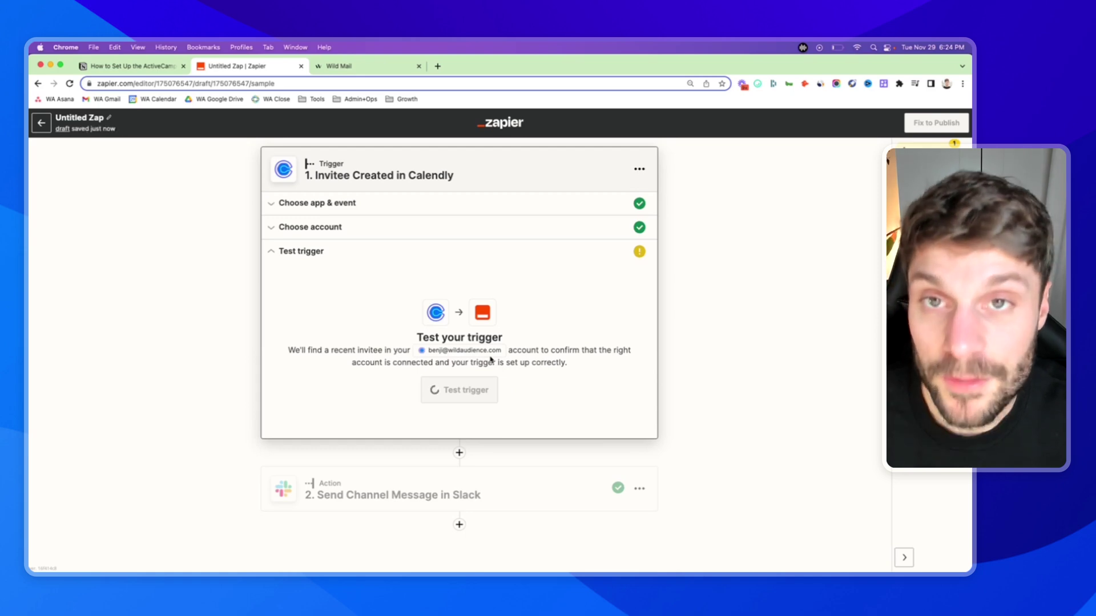
click(457, 390)
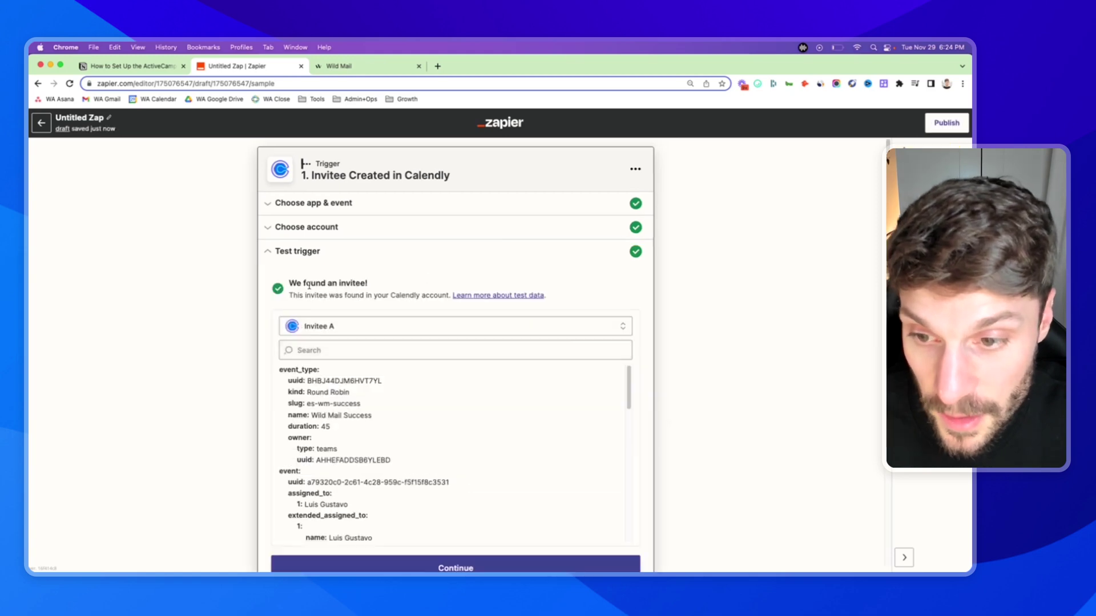
- Review the returned sample invitee and accept it to complete the trigger
drag(288, 284, 363, 283)
click(403, 303)
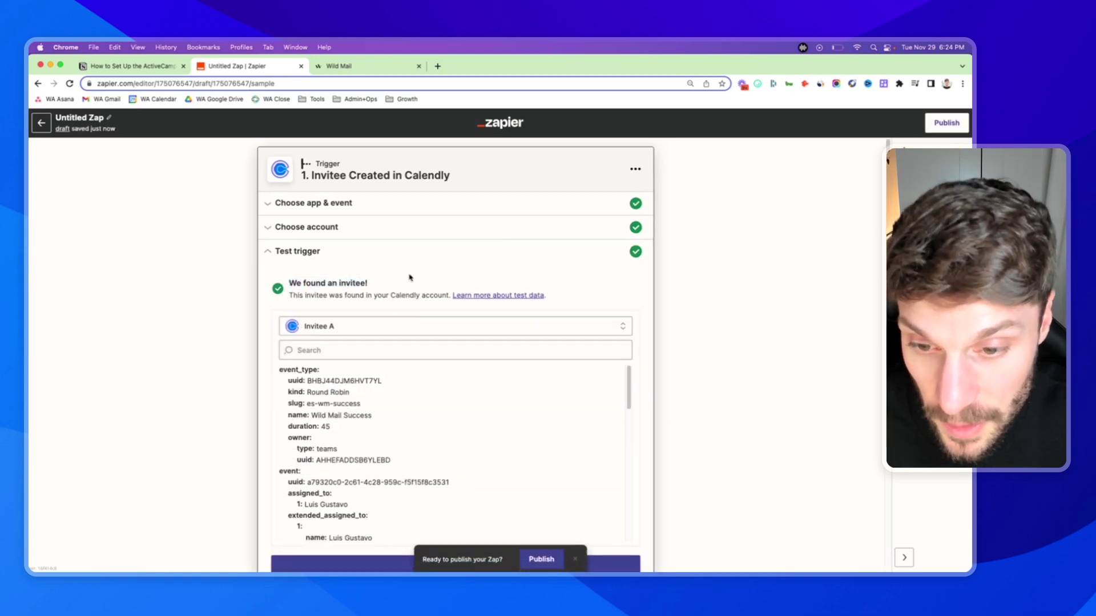
scroll(396, 268, down, 1)
scroll(396, 366, down, 5)
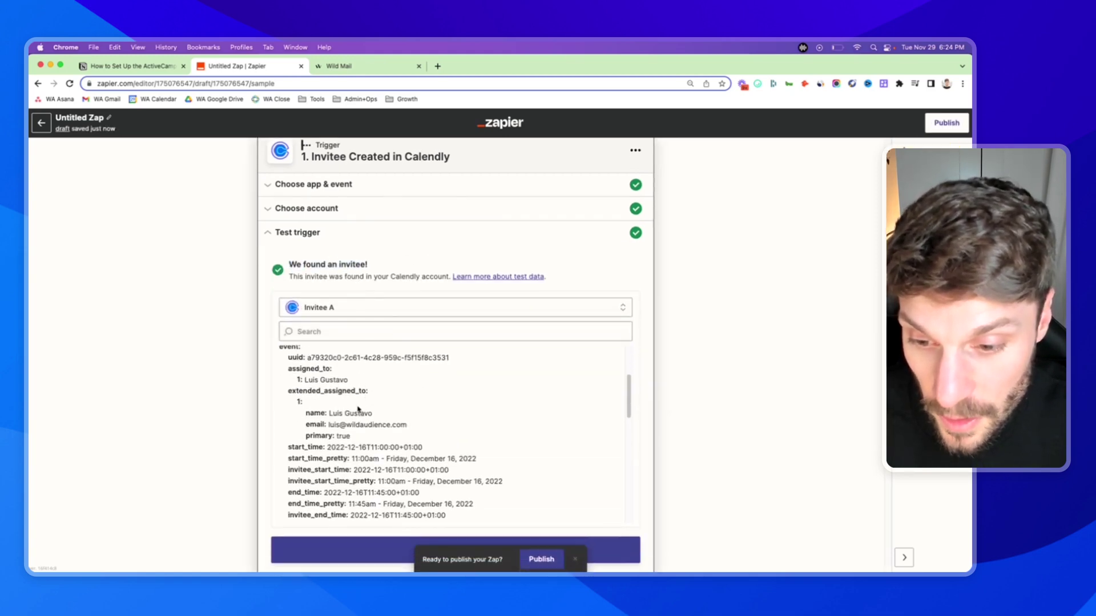
scroll(358, 409, up, 1)
scroll(358, 409, down, 5)
scroll(361, 398, up, 3)
scroll(362, 398, up, 1)
scroll(409, 426, down, 4)
scroll(386, 421, up, 10)
scroll(743, 321, down, 3)
click(489, 408)
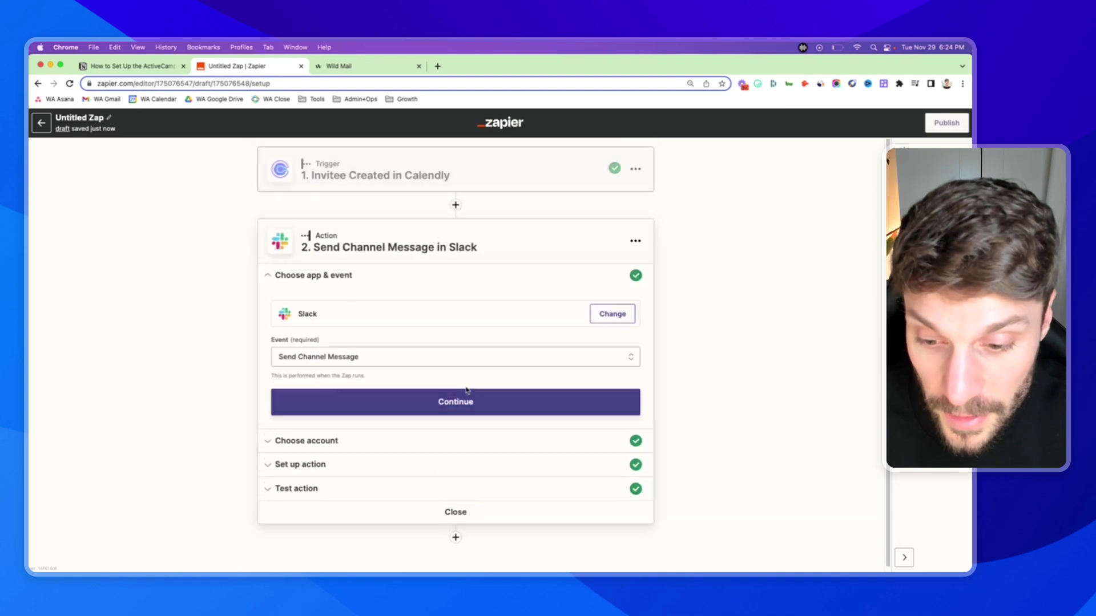
- Add a new action step that uses the ActiveCampaign app, found by searching 'active'
click(454, 508)
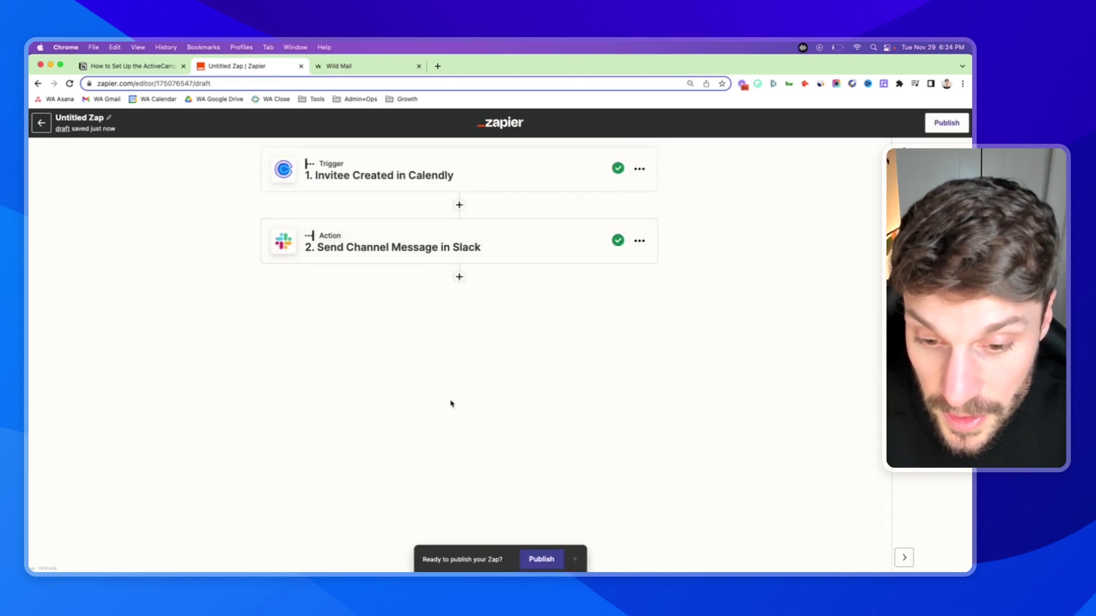
click(438, 244)
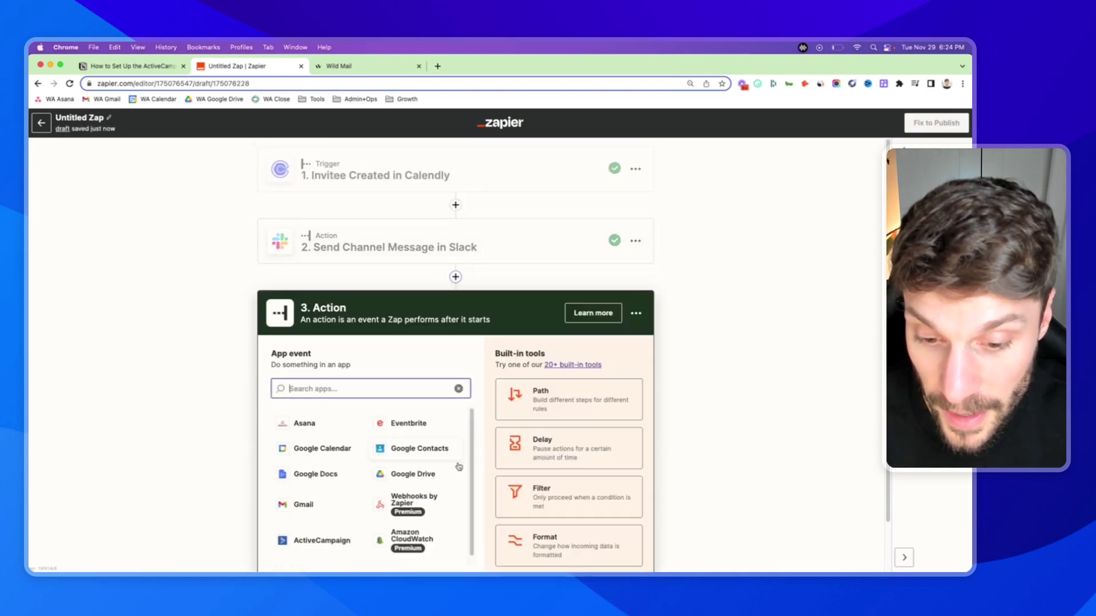
text(active)
click(334, 423)
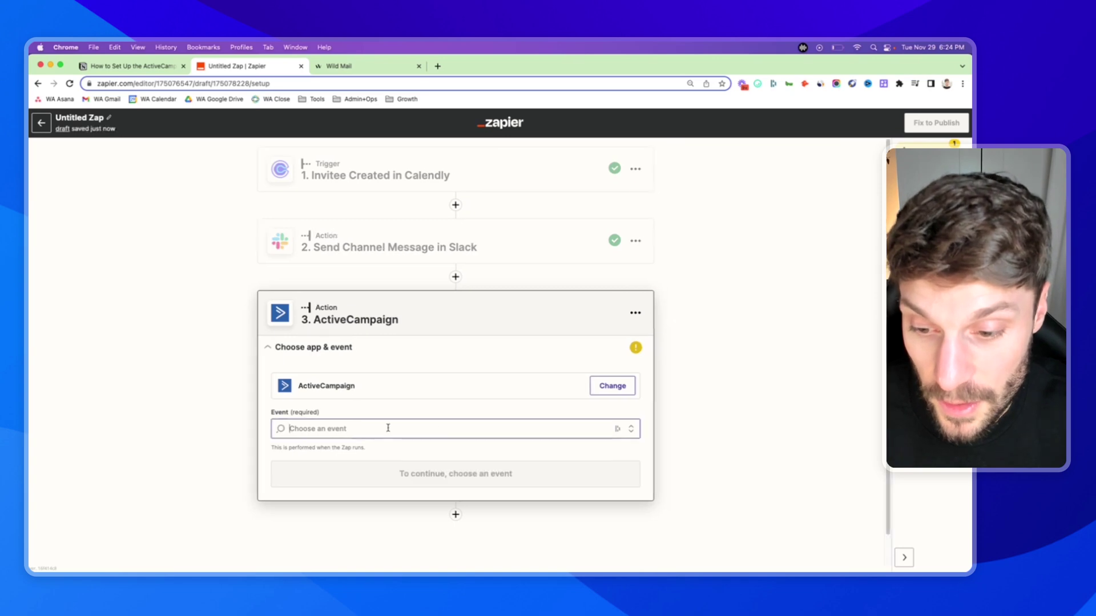
- Set the ActiveCampaign action event to Create or Update Contact and confirm it
click(388, 428)
scroll(339, 472, down, 3)
scroll(360, 468, up, 3)
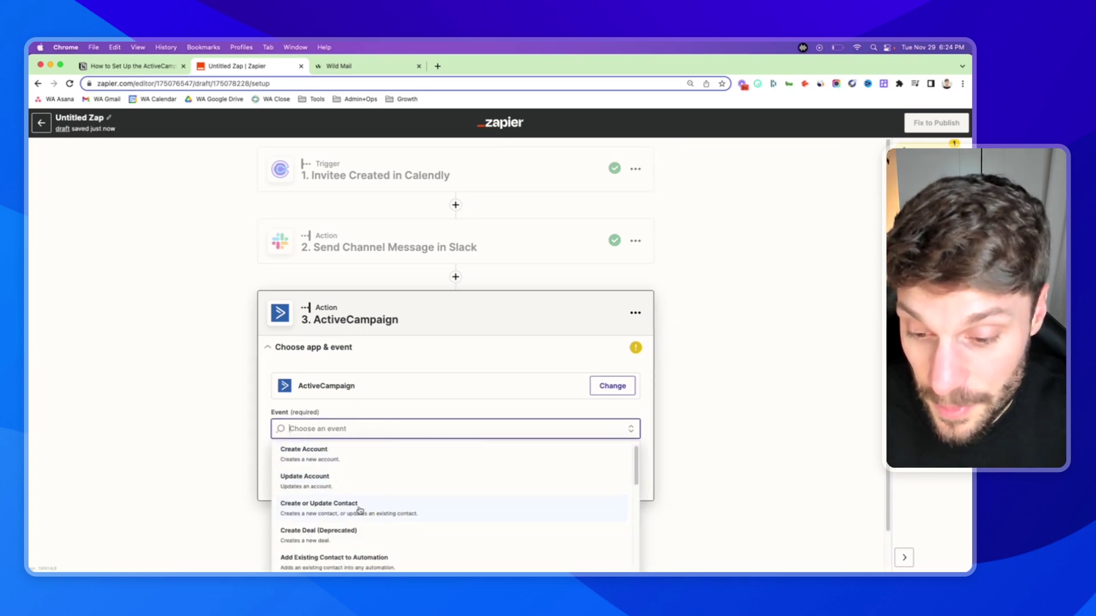
click(370, 514)
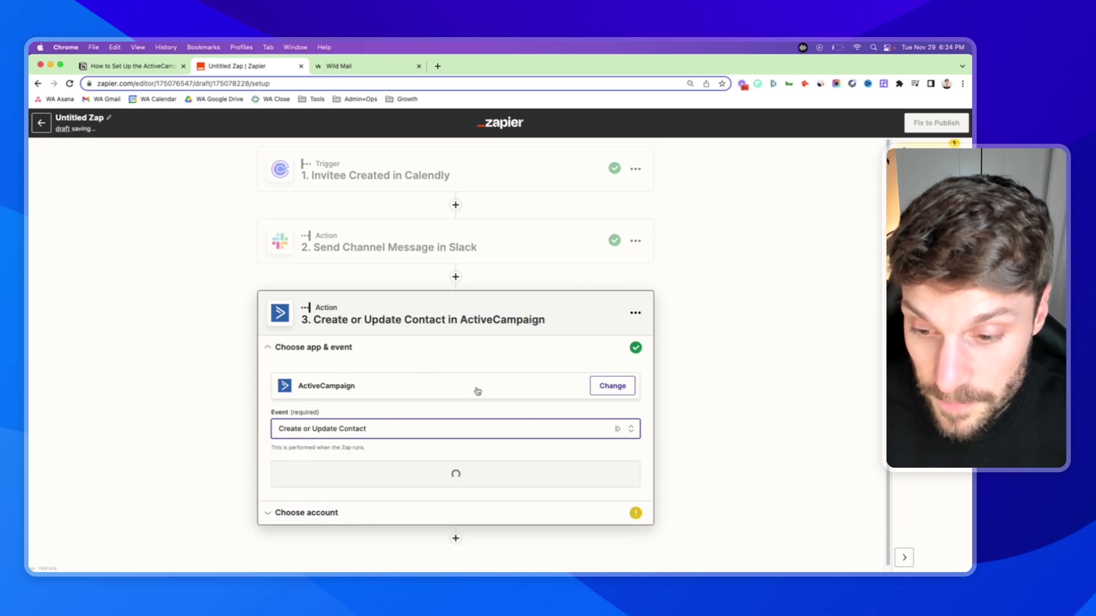
click(452, 470)
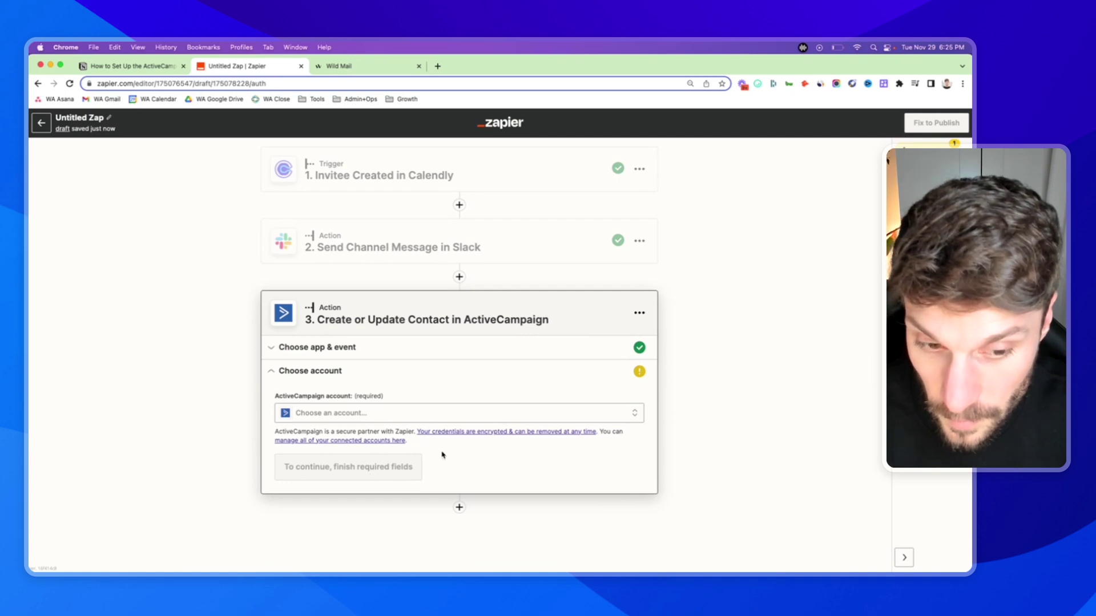
- Connect the Wild Audience ActiveCampaign account to step 3
click(412, 413)
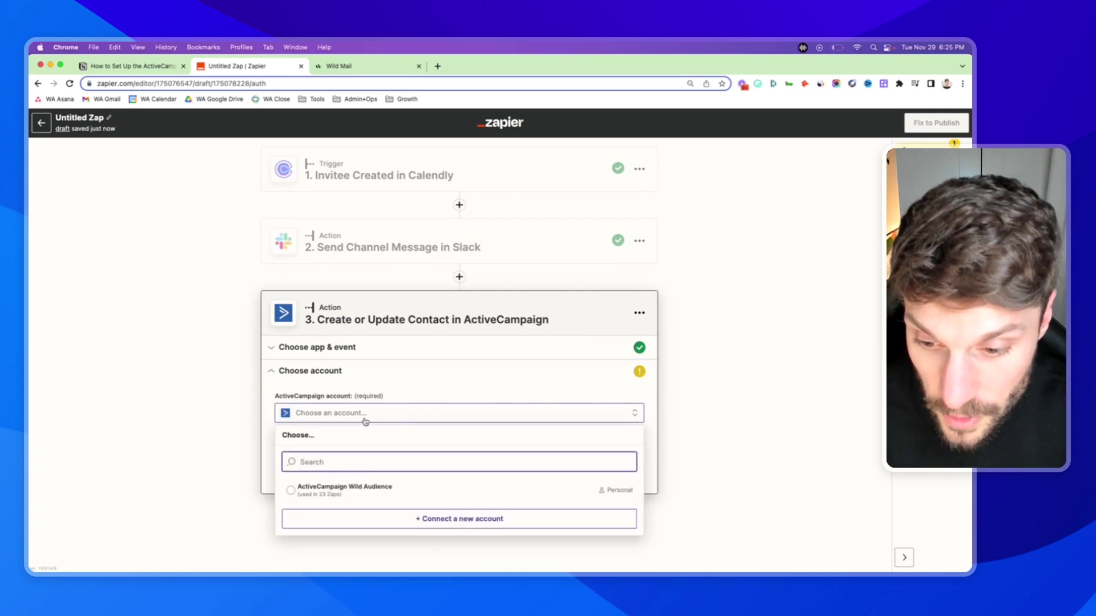
click(311, 490)
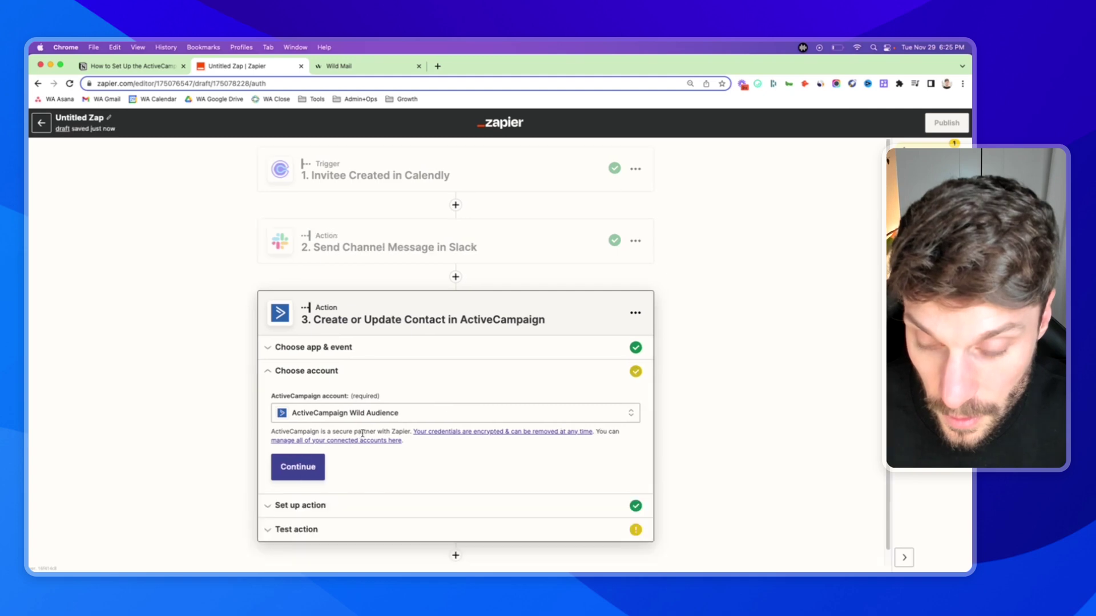
click(313, 473)
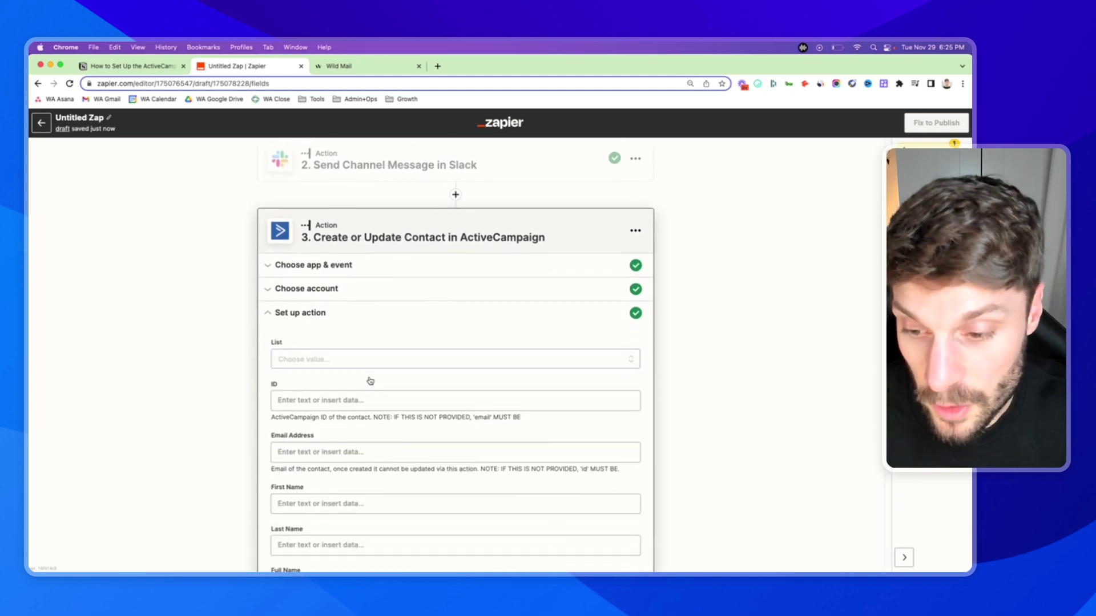
- Browse the List choices and the data available for the contact ID, leaving both unset
click(316, 358)
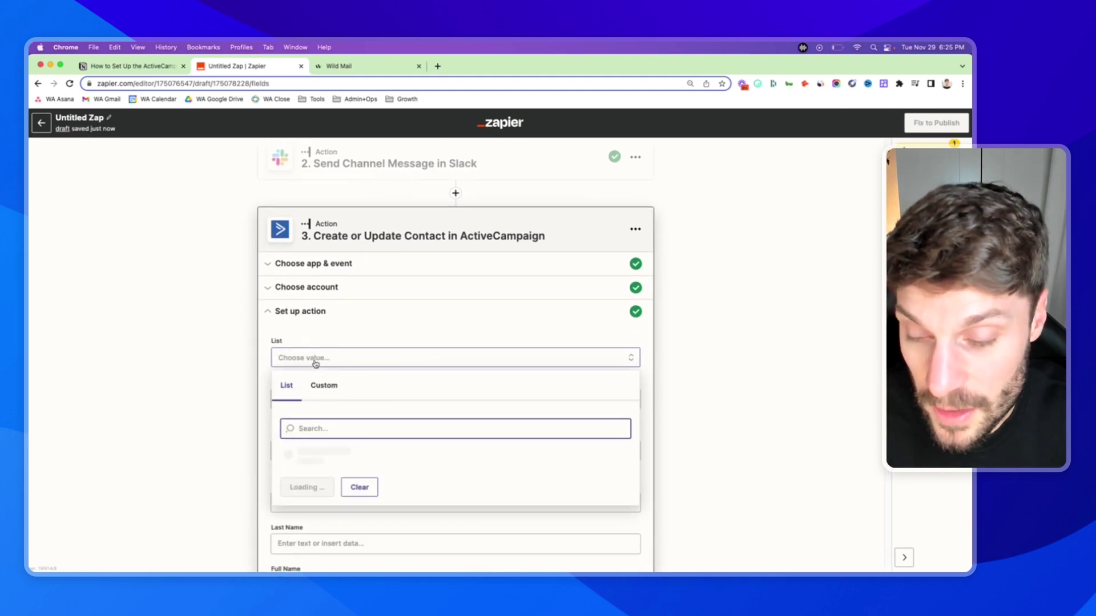
click(343, 333)
scroll(340, 384, down, 1)
scroll(340, 384, down, 2)
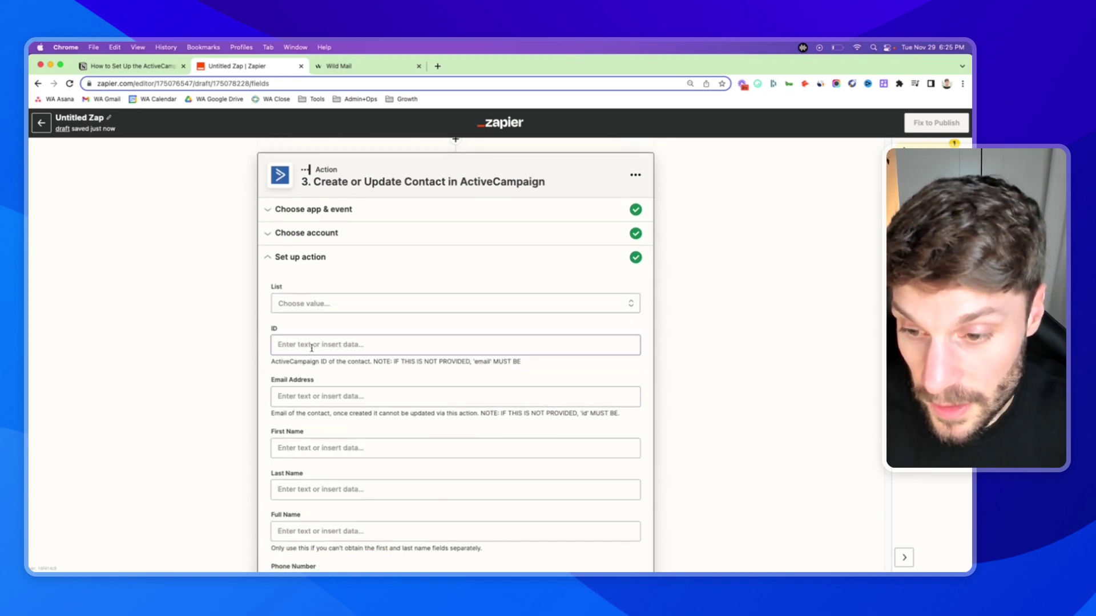
click(311, 345)
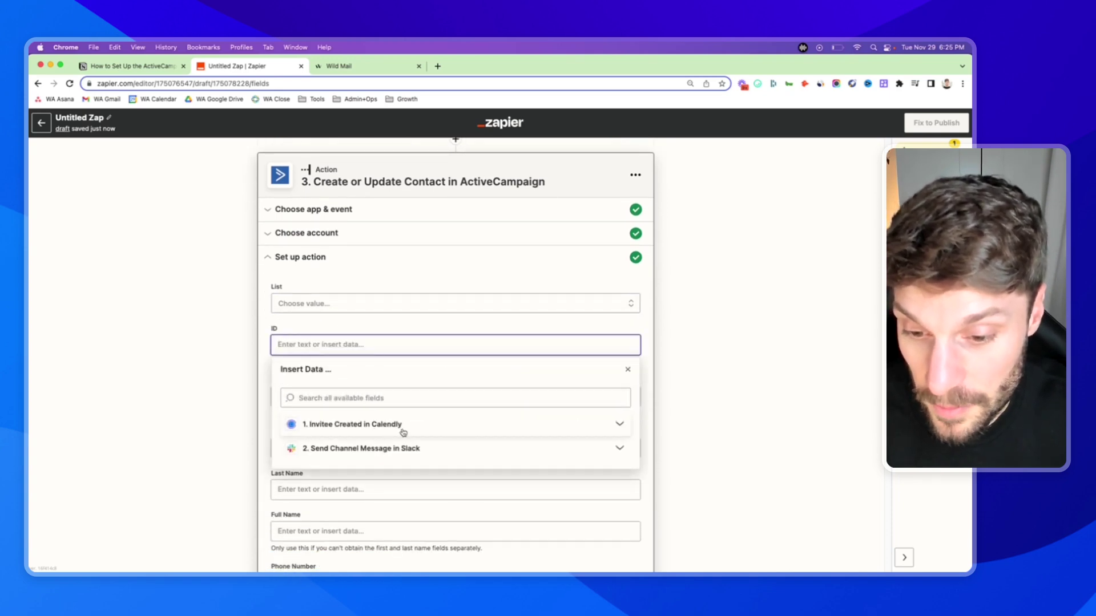
click(369, 371)
click(381, 327)
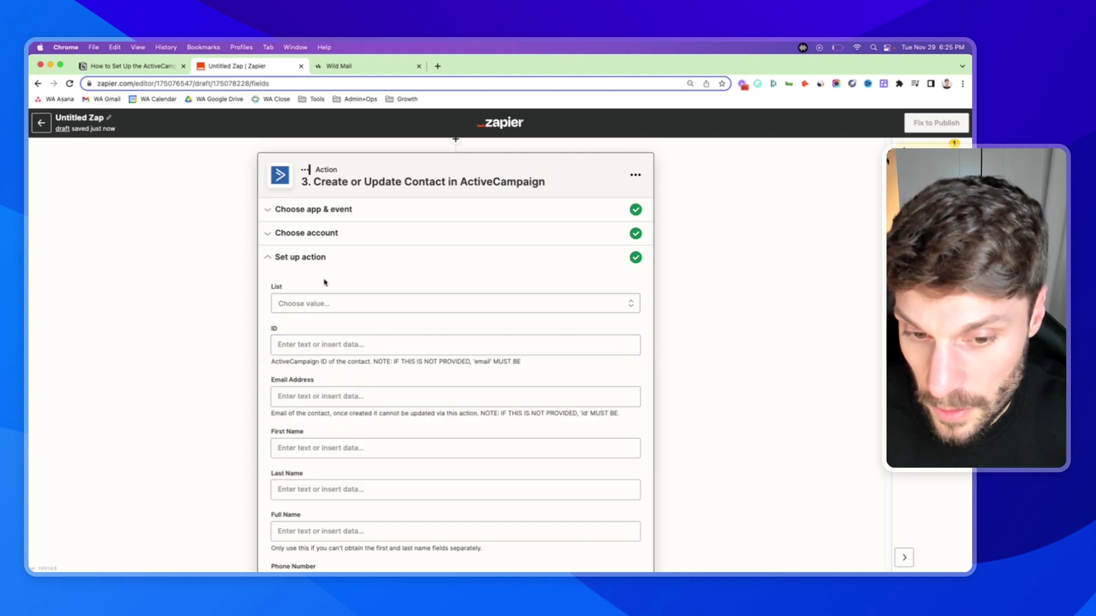
- Check the List choices again and scroll through the Email Address and name fields
click(323, 309)
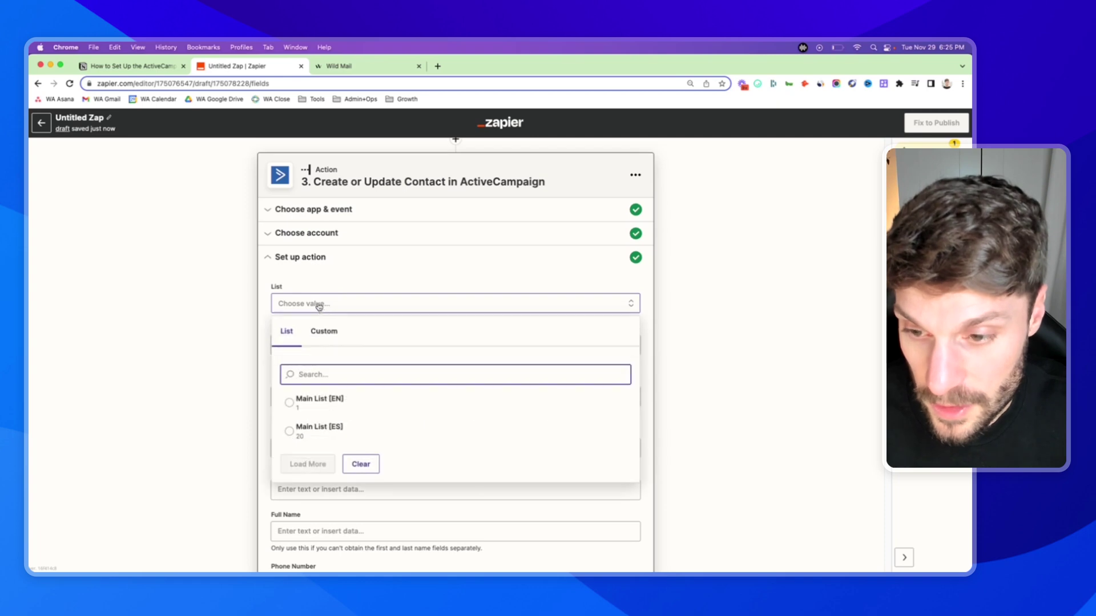
click(346, 283)
scroll(365, 373, down, 1)
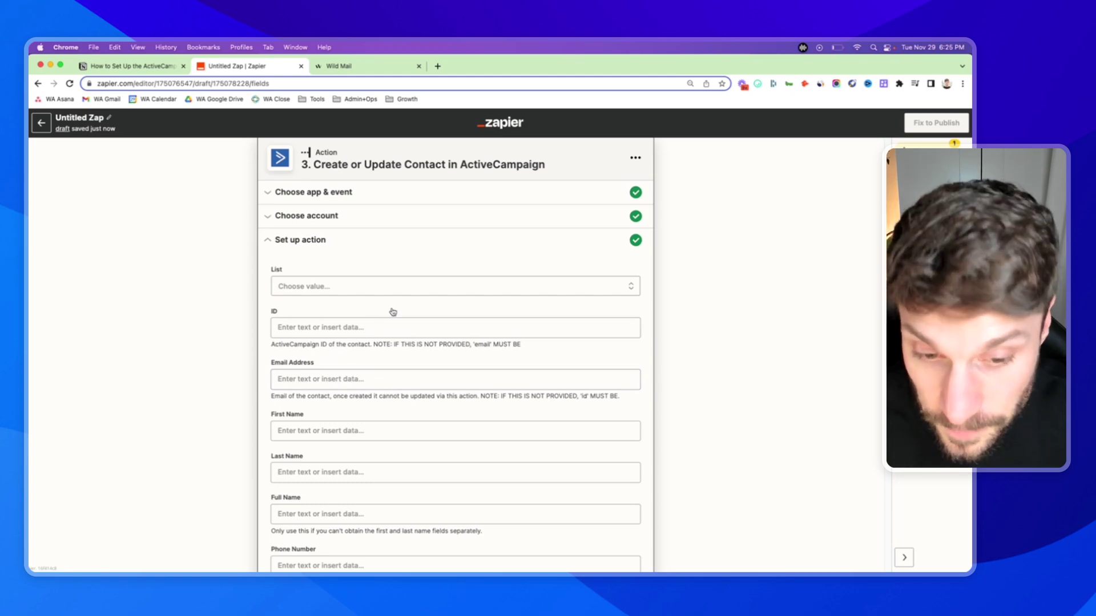
scroll(387, 321, down, 2)
scroll(363, 383, down, 5)
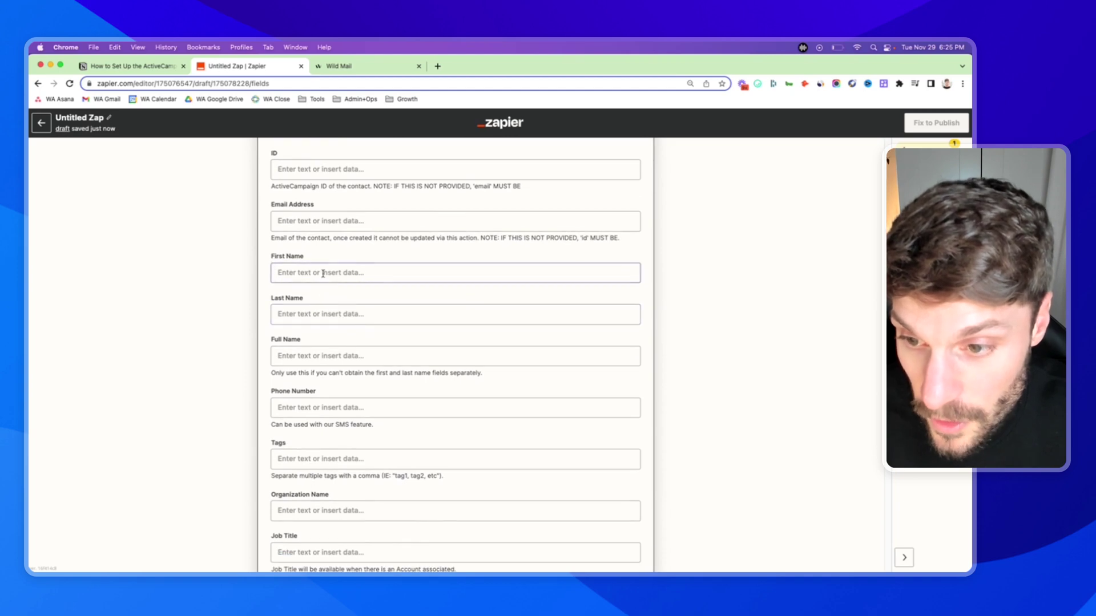
scroll(271, 268, down, 3)
scroll(333, 268, down, 4)
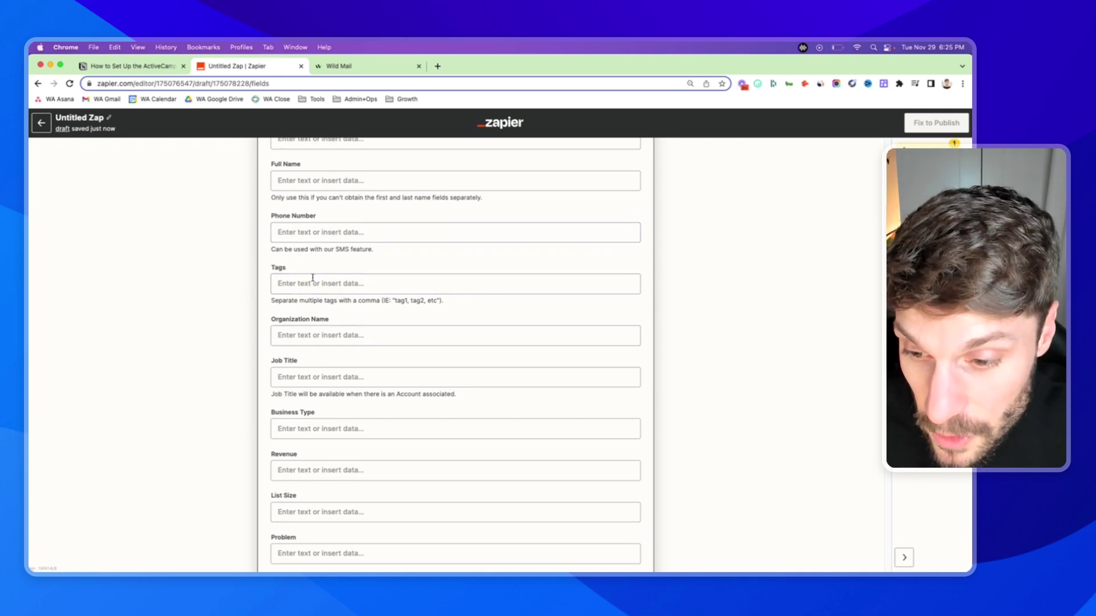
scroll(319, 297, down, 20)
scroll(351, 331, down, 15)
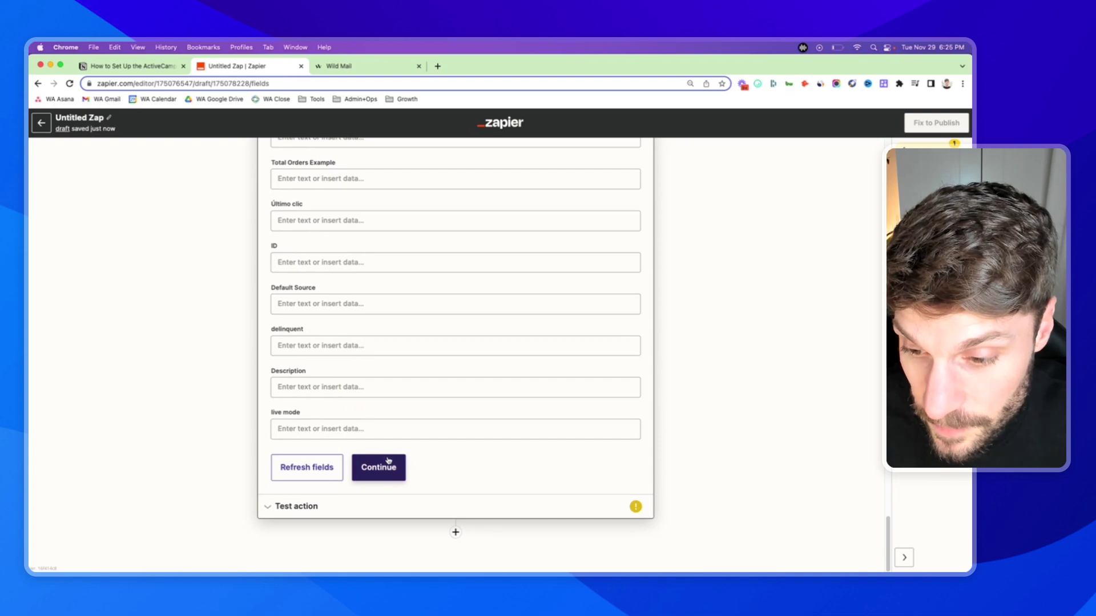
click(388, 466)
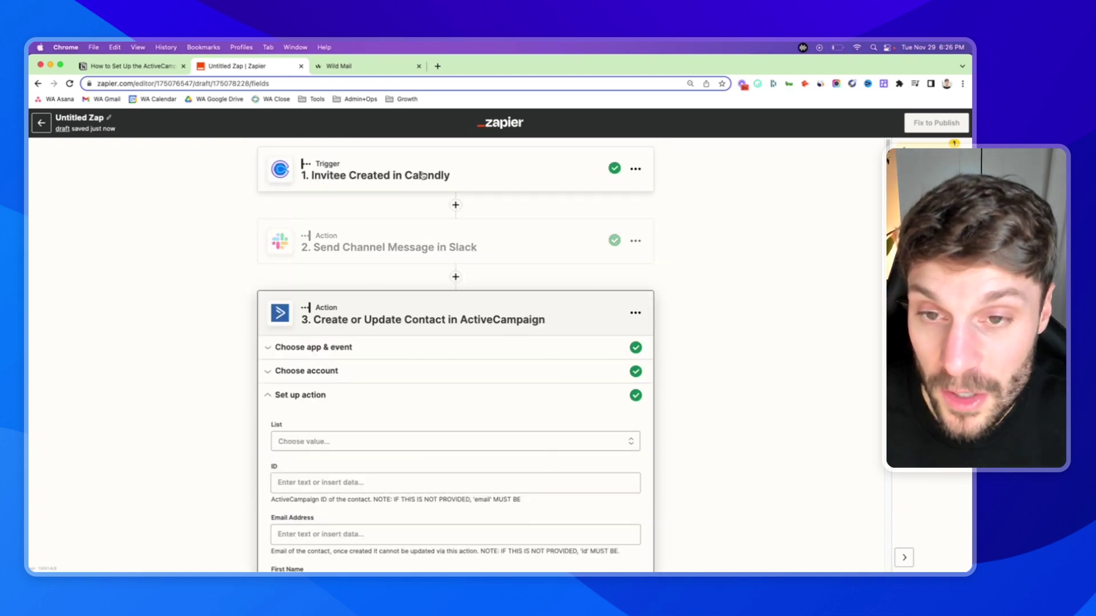